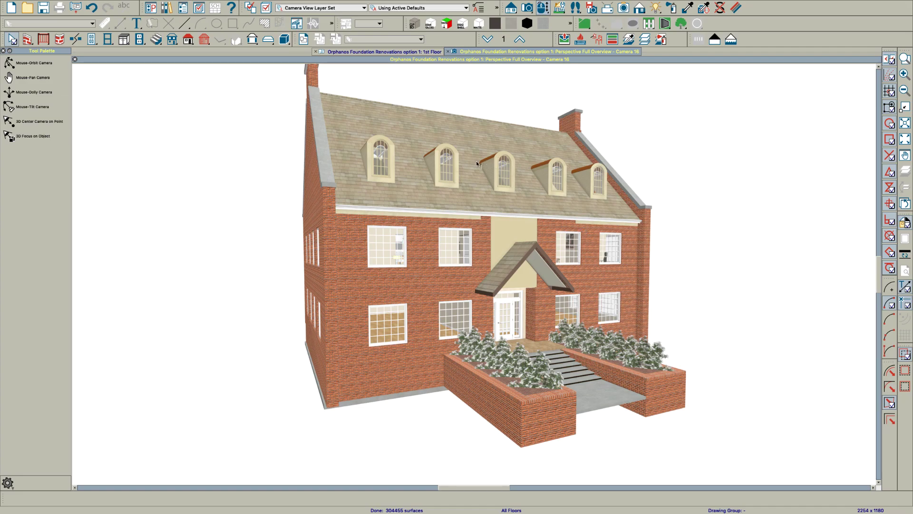
Examine the brick front facade, dormers and entrance roof of the building in the perspective overview.
{"action": "mouse_move", "coordinate": [403, 258]}
{"action": "left_mouse_down"}
{"action": "mouse_move", "coordinate": [430, 281]}
{"action": "mouse_move", "coordinate": [401, 316]}
{"action": "mouse_move", "coordinate": [409, 296]}
{"action": "left_mouse_up"}
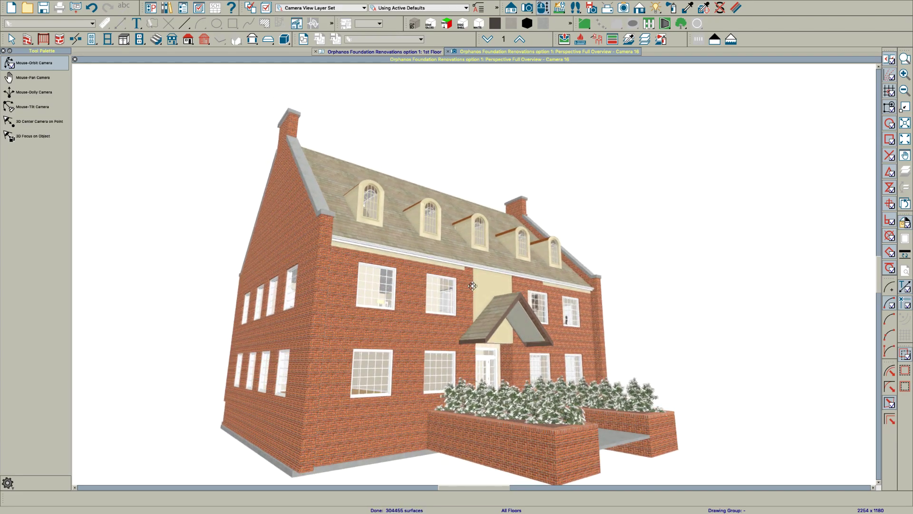
{"action": "scroll", "coordinate": [472, 285], "scroll_direction": "up", "scroll_amount": 5}
{"action": "left_click_drag", "start_coordinate": [534, 258], "coordinate": [507, 331]}
{"action": "key", "text": "Escape"}
{"action": "left_click", "coordinate": [521, 271]}
{"action": "key", "text": "Escape"}
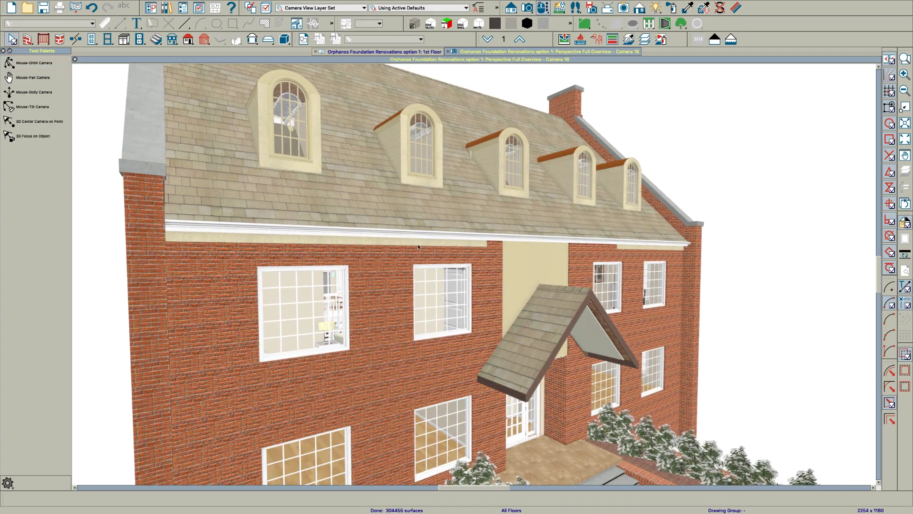
{"action": "left_click_drag", "start_coordinate": [412, 271], "coordinate": [321, 213]}
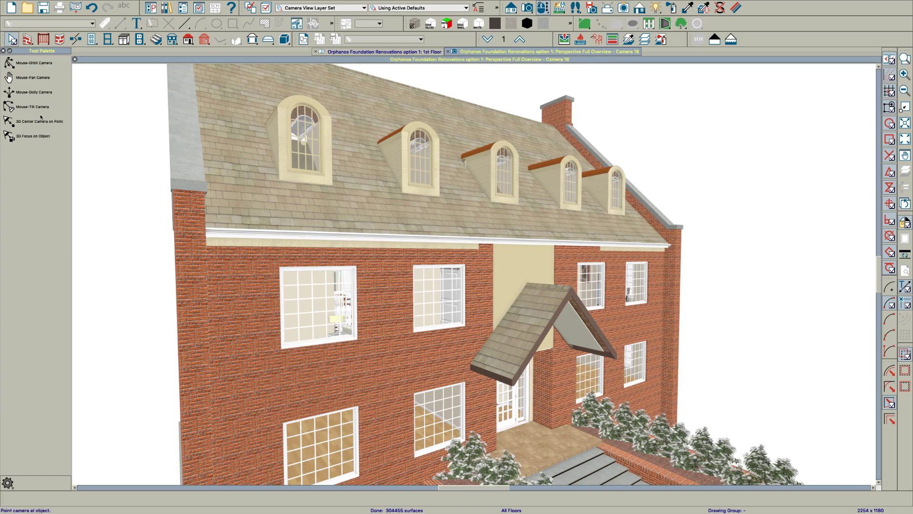
Center the camera on the upper-floor front window at the facade's corner and look into the furnished room behind it.
{"action": "left_click", "coordinate": [313, 313]}
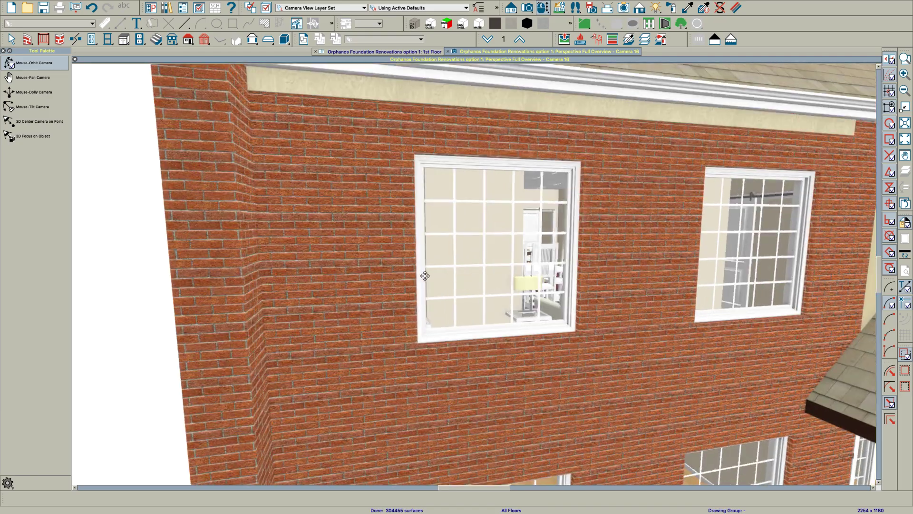
{"action": "left_click", "coordinate": [425, 277]}
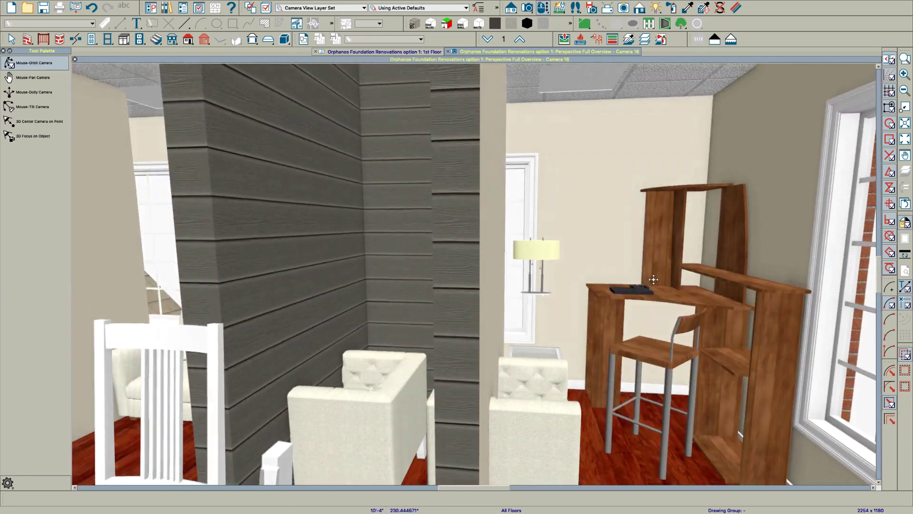
{"action": "left_click_drag", "start_coordinate": [656, 282], "coordinate": [631, 272]}
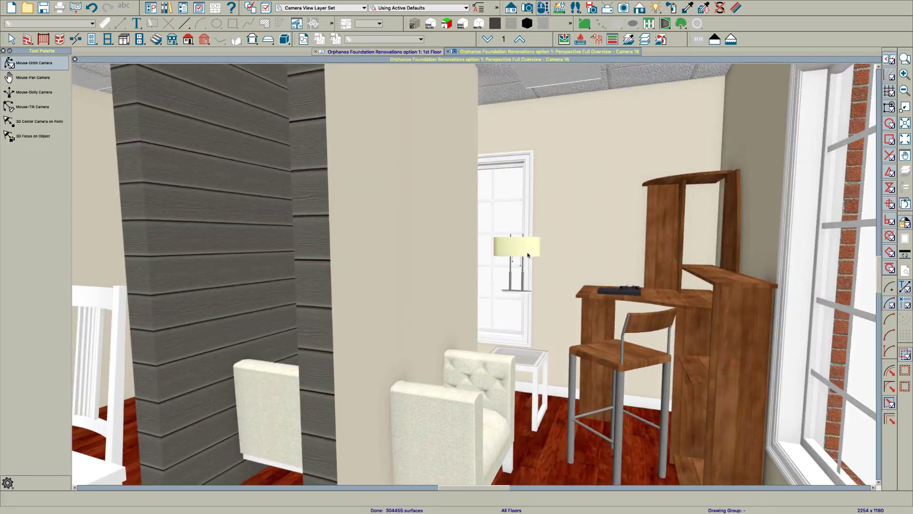
{"action": "left_click_drag", "start_coordinate": [682, 320], "coordinate": [462, 318]}
{"action": "scroll", "coordinate": [462, 318], "scroll_direction": "down", "scroll_amount": 5}
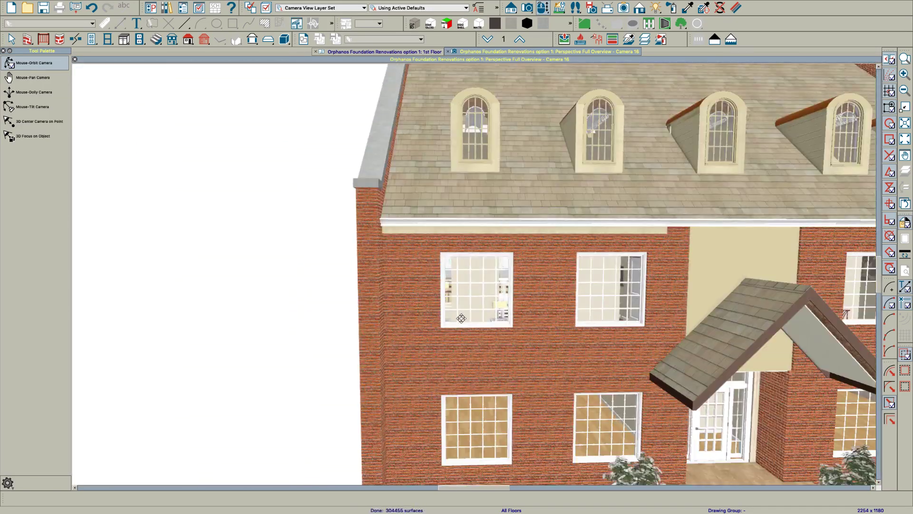
{"action": "middle_click_drag", "start_coordinate": [514, 301], "coordinate": [388, 282]}
{"action": "mouse_move", "coordinate": [388, 282]}
{"action": "left_mouse_down"}
{"action": "mouse_move", "coordinate": [377, 296]}
{"action": "mouse_move", "coordinate": [393, 292]}
{"action": "left_mouse_up"}
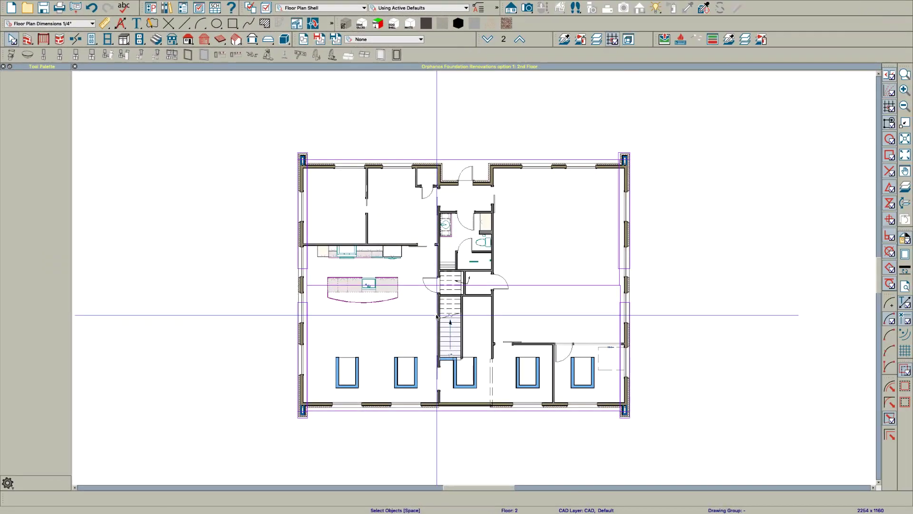
Choose the Floor Plan Shell layer set and move both main roof planes from the second floor up to the attic floor.
{"action": "scroll", "coordinate": [497, 383], "scroll_direction": "up", "scroll_amount": 3}
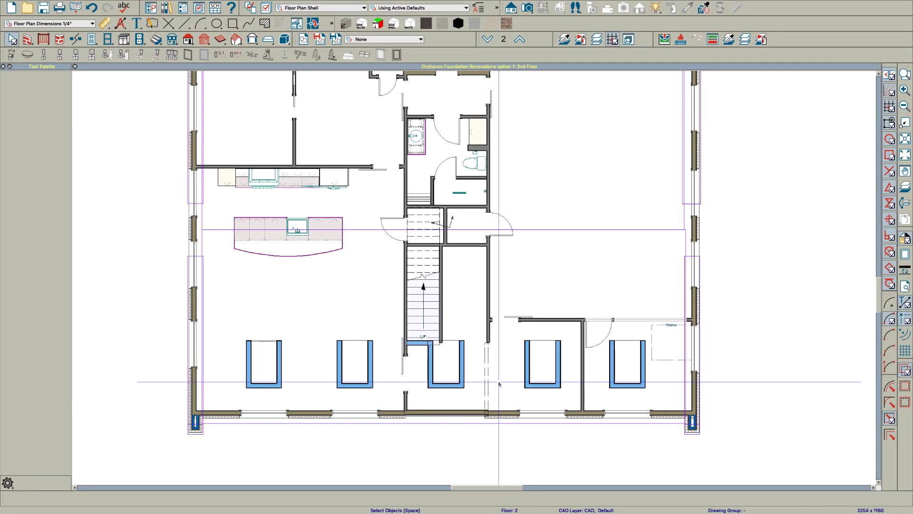
{"action": "scroll", "coordinate": [499, 383], "scroll_direction": "down", "scroll_amount": 2}
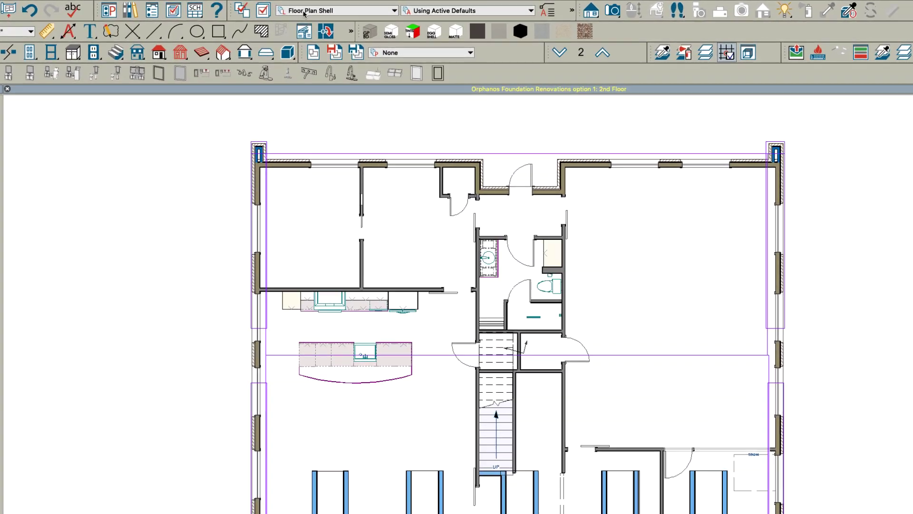
{"action": "left_click", "coordinate": [313, 8]}
{"action": "left_click", "coordinate": [298, 82]}
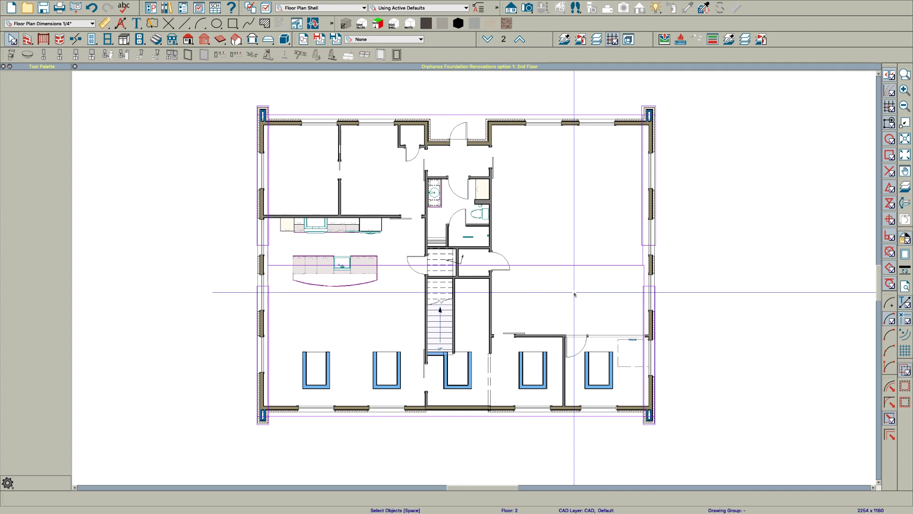
{"action": "scroll", "coordinate": [574, 294], "scroll_direction": "up", "scroll_amount": 1}
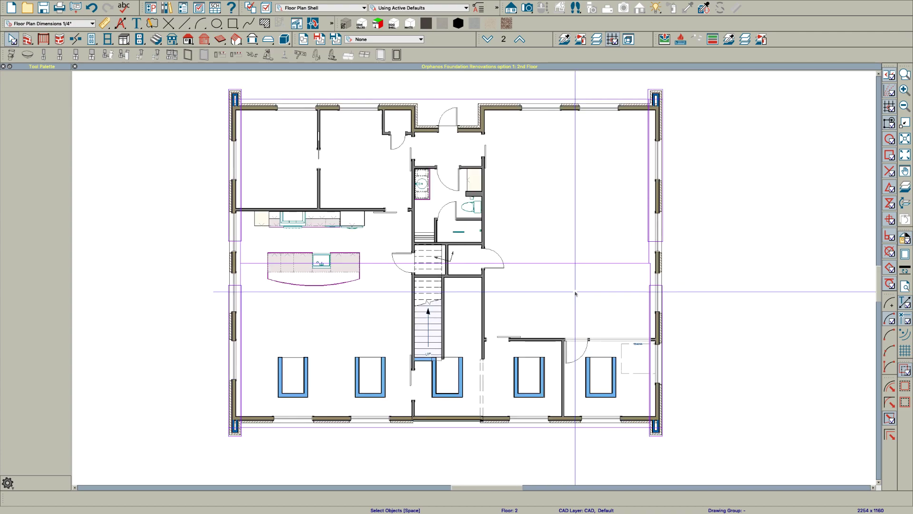
{"action": "left_click", "coordinate": [573, 285]}
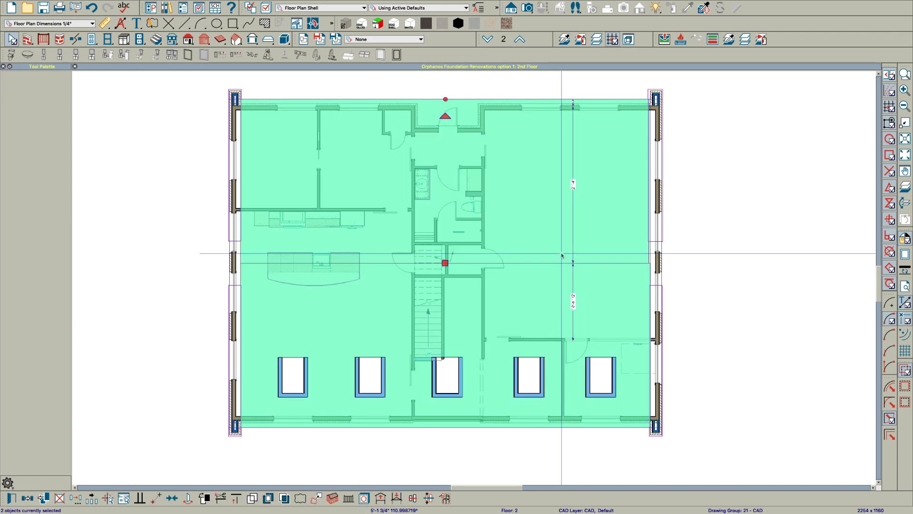
{"action": "key", "text": "Escape"}
{"action": "left_click", "coordinate": [570, 269]}
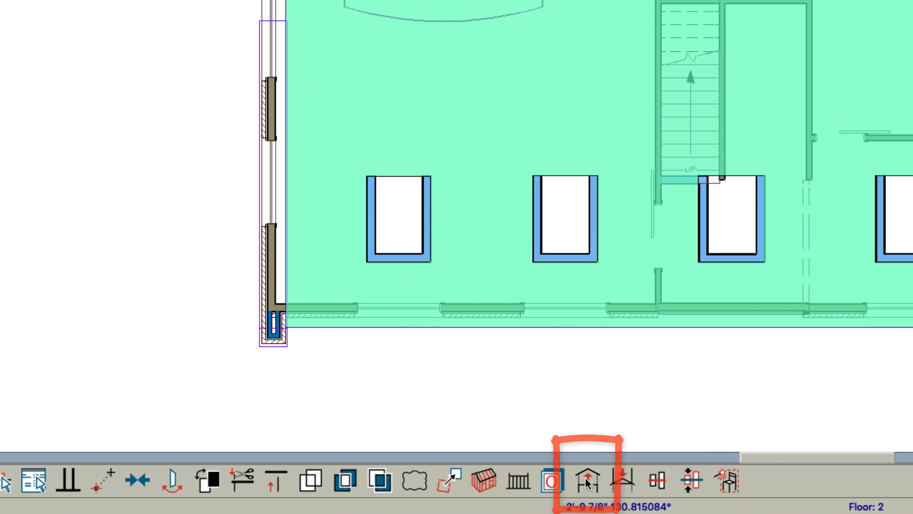
{"action": "left_click", "coordinate": [587, 478]}
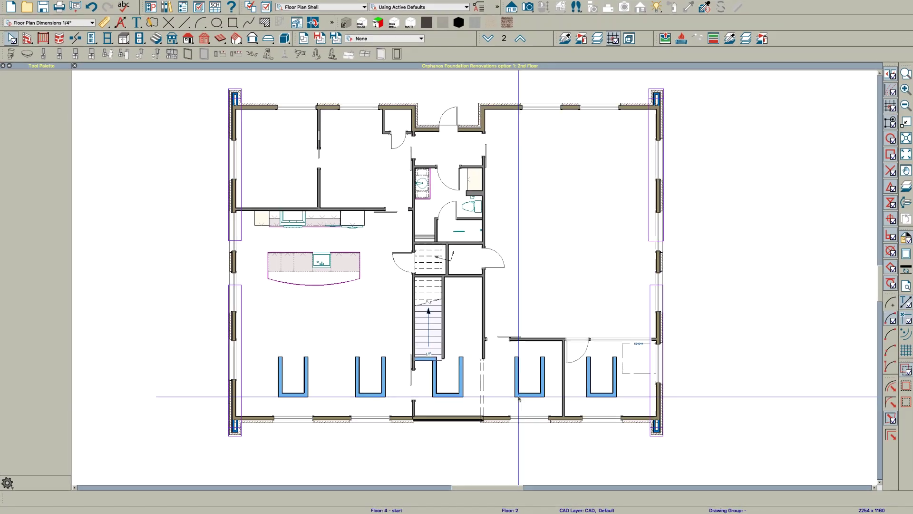
Delete the walls of all five dormers on the second floor, including the short leftover wall at the foot of the stairs.
{"action": "scroll", "coordinate": [612, 420], "scroll_direction": "up", "scroll_amount": 3}
{"action": "left_click", "coordinate": [605, 389]}
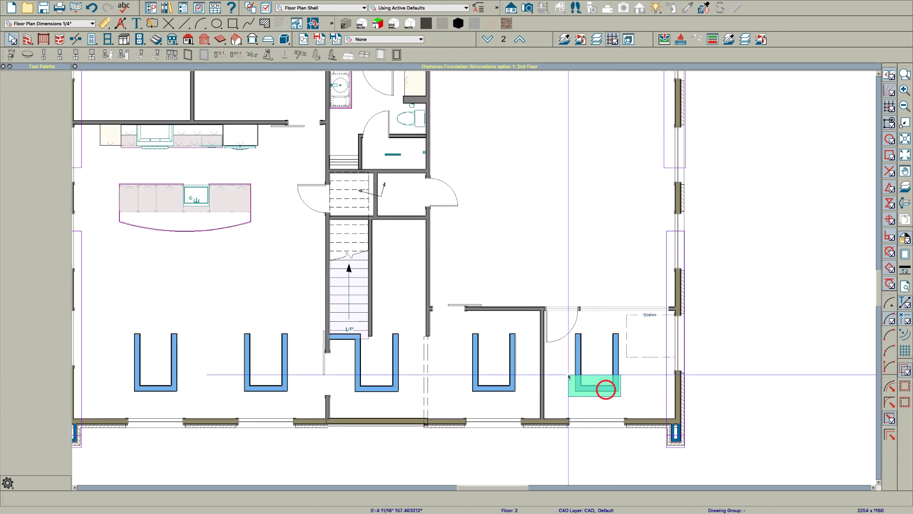
{"action": "key", "text": "Delete"}
{"action": "left_click", "coordinate": [519, 395]}
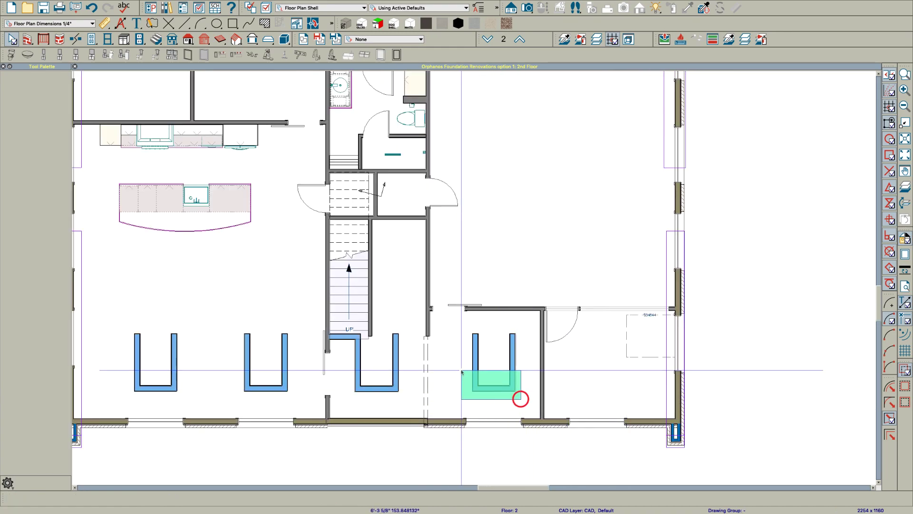
{"action": "key", "text": "Delete"}
{"action": "left_click", "coordinate": [394, 388]}
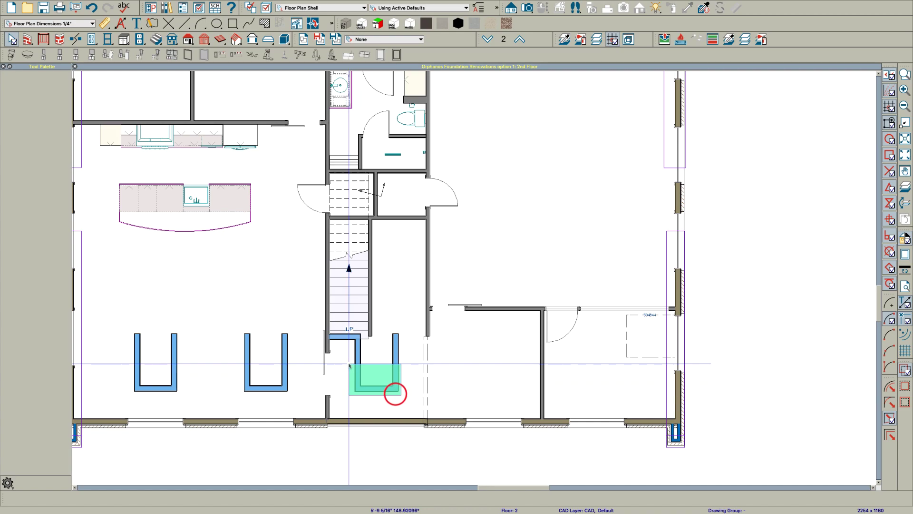
{"action": "key", "text": "Delete"}
{"action": "left_click_drag", "start_coordinate": [288, 397], "coordinate": [122, 367]}
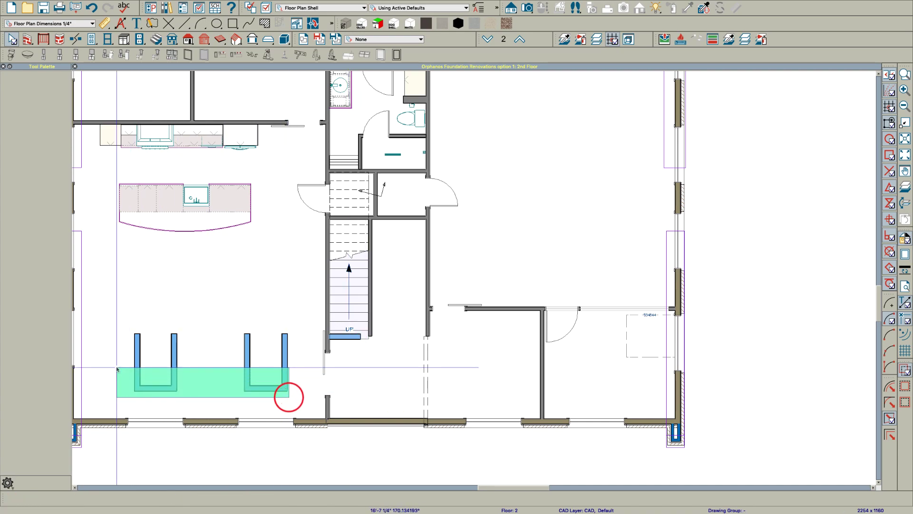
{"action": "key", "text": "Delete"}
{"action": "left_click", "coordinate": [355, 336]}
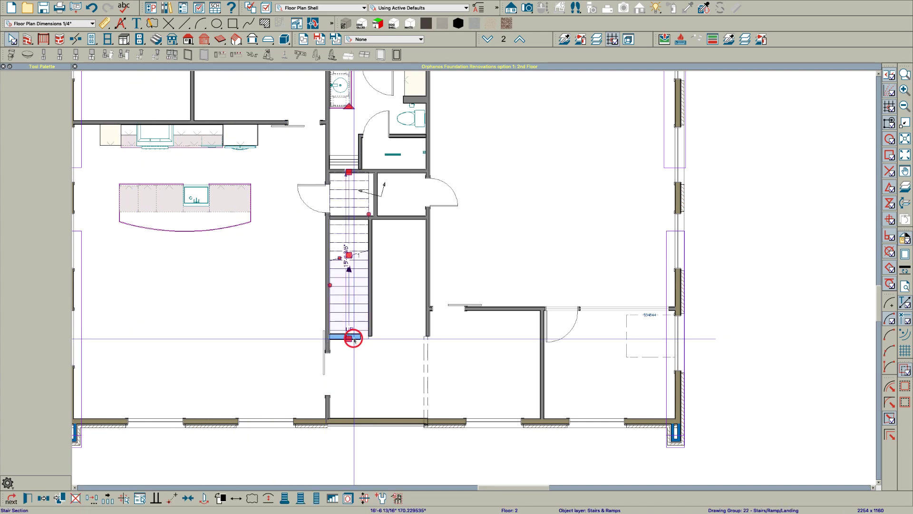
{"action": "key", "text": "Delete"}
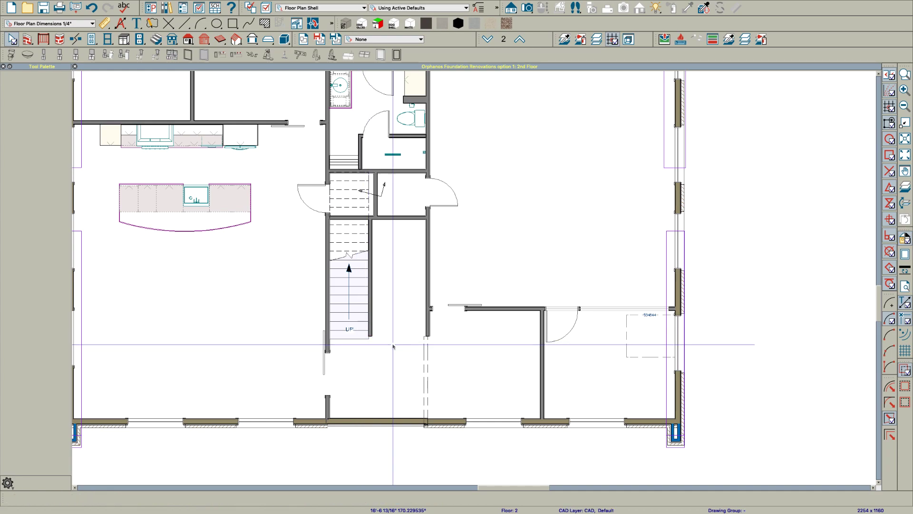
Align the room divider near the stairs with the interior wall it continues.
{"action": "left_click", "coordinate": [426, 369]}
{"action": "scroll", "coordinate": [428, 368], "scroll_direction": "up", "scroll_amount": 4}
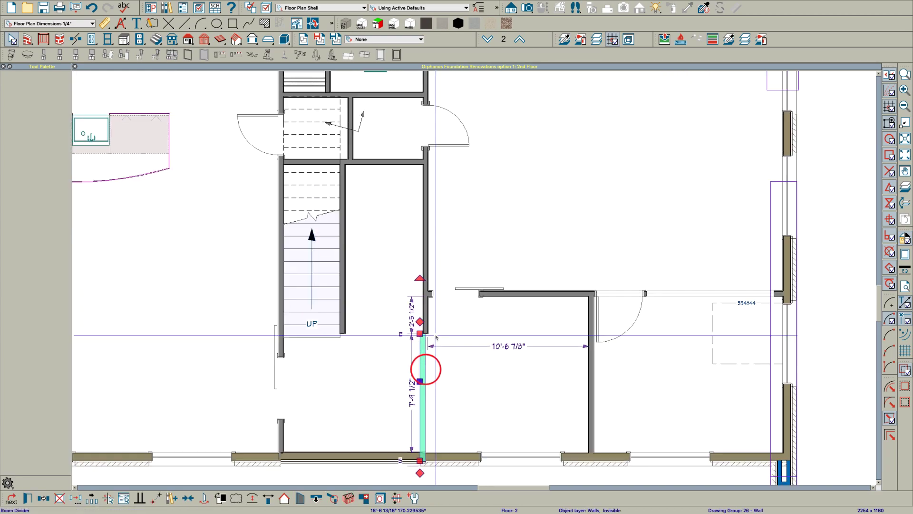
{"action": "key", "text": "c"}
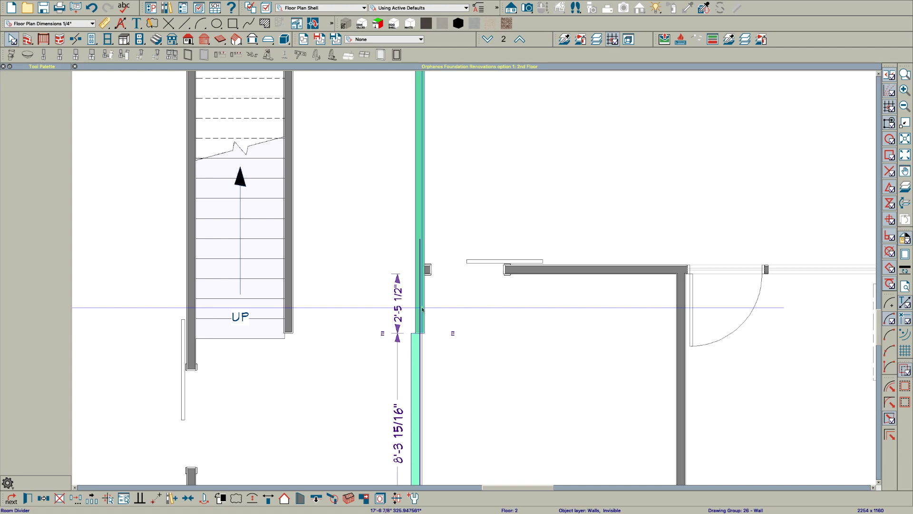
{"action": "scroll", "coordinate": [422, 308], "scroll_direction": "down", "scroll_amount": 3}
{"action": "key", "text": "Escape"}
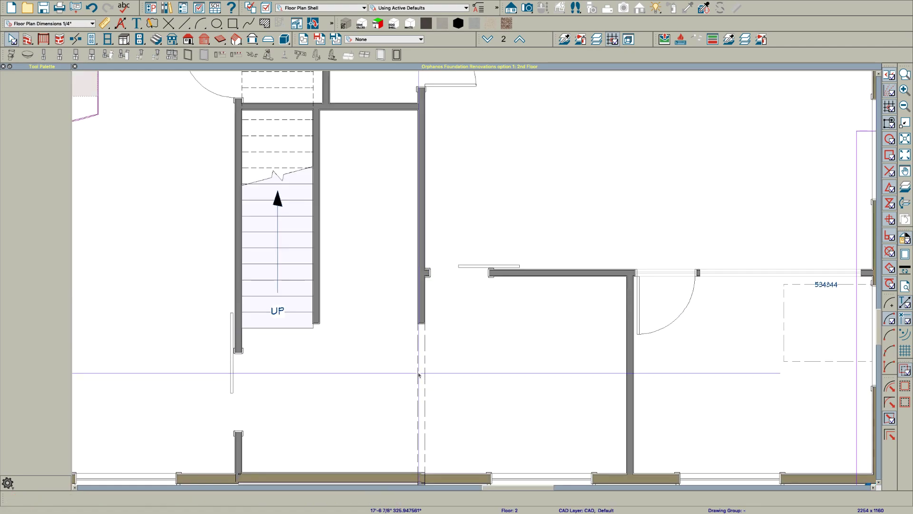
Inspect how the middle segment of the front exterior wall lines up with the adjoining brick wall segment.
{"action": "scroll", "coordinate": [420, 364], "scroll_direction": "down", "scroll_amount": 3}
{"action": "scroll", "coordinate": [420, 415], "scroll_direction": "up", "scroll_amount": 2}
{"action": "scroll", "coordinate": [421, 415], "scroll_direction": "up", "scroll_amount": 3}
{"action": "scroll", "coordinate": [428, 417], "scroll_direction": "down", "scroll_amount": 1}
{"action": "middle_click_drag", "start_coordinate": [457, 393], "coordinate": [523, 352]}
{"action": "scroll", "coordinate": [333, 352], "scroll_direction": "up", "scroll_amount": 1}
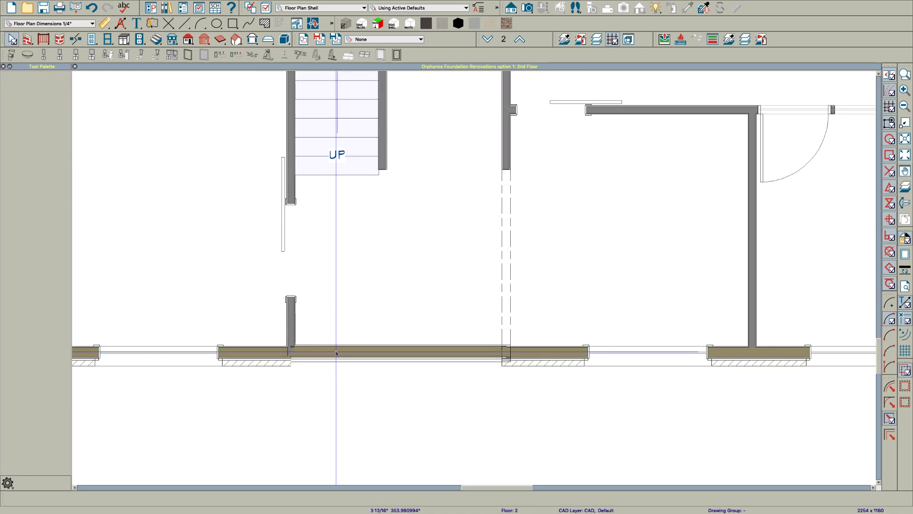
{"action": "left_click", "coordinate": [334, 352]}
{"action": "scroll", "coordinate": [501, 383], "scroll_direction": "up", "scroll_amount": 2}
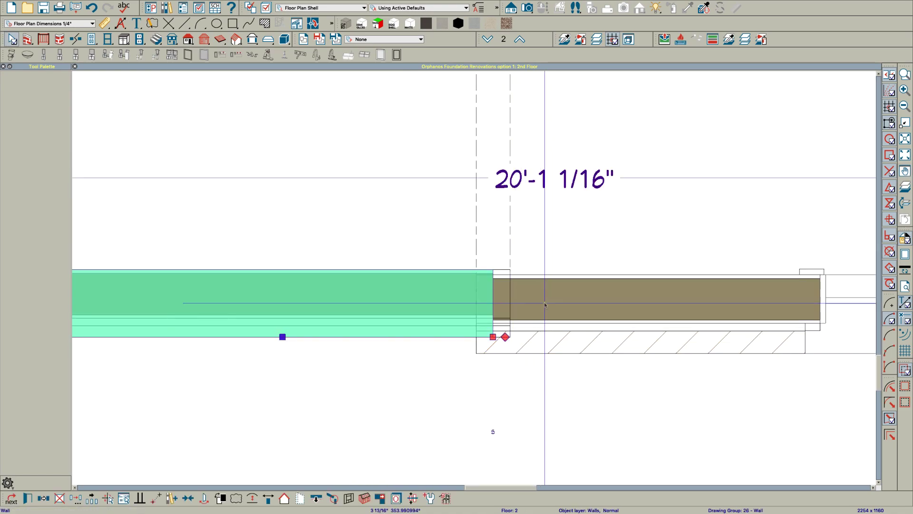
{"action": "key", "text": "Escape"}
{"action": "scroll", "coordinate": [584, 335], "scroll_direction": "down", "scroll_amount": 2}
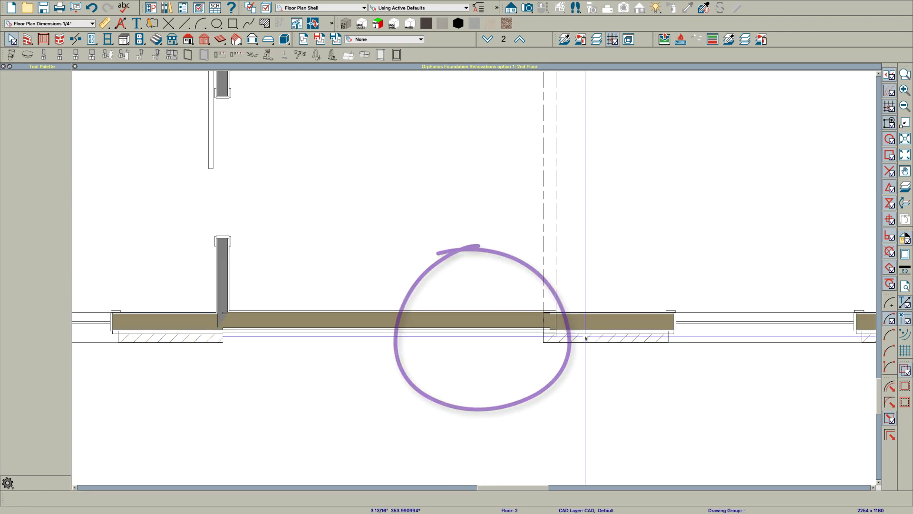
Set the General Wall defaults to resize about Main Layer Outside.
{"action": "key", "text": "d"}
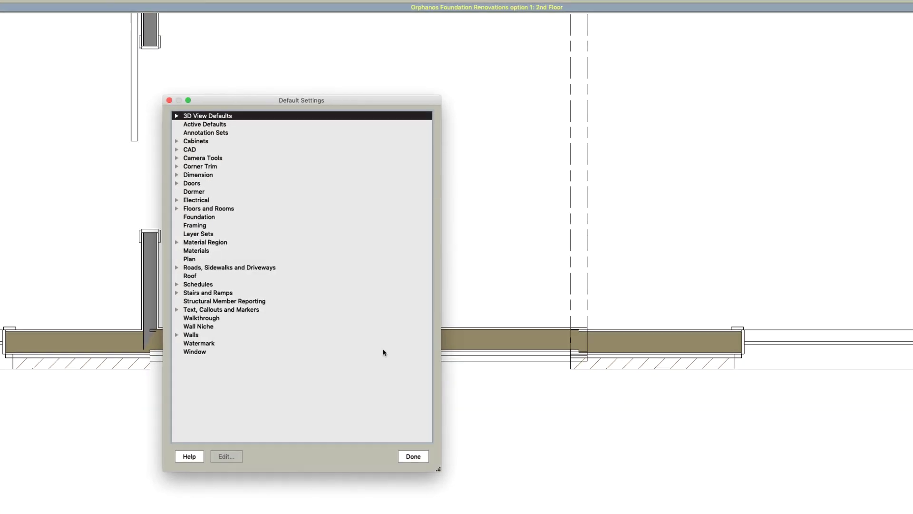
{"action": "double_click", "coordinate": [267, 315]}
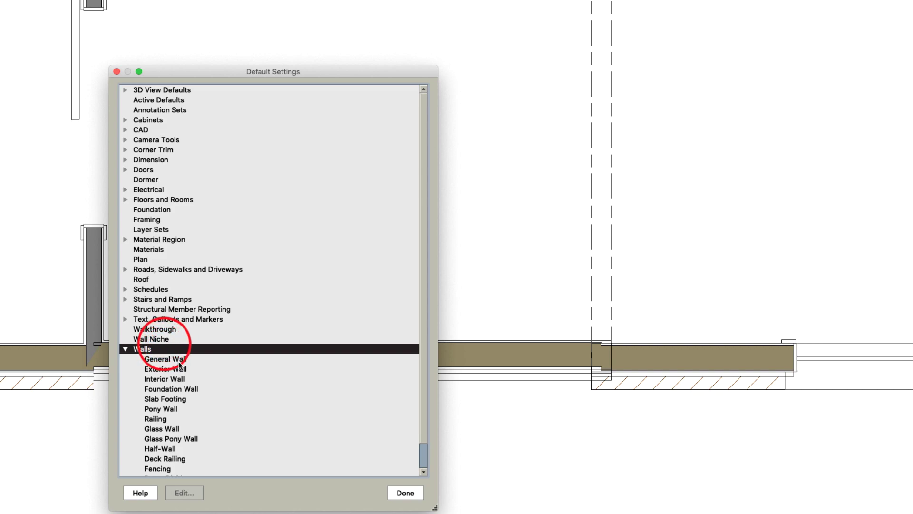
{"action": "double_click", "coordinate": [179, 359]}
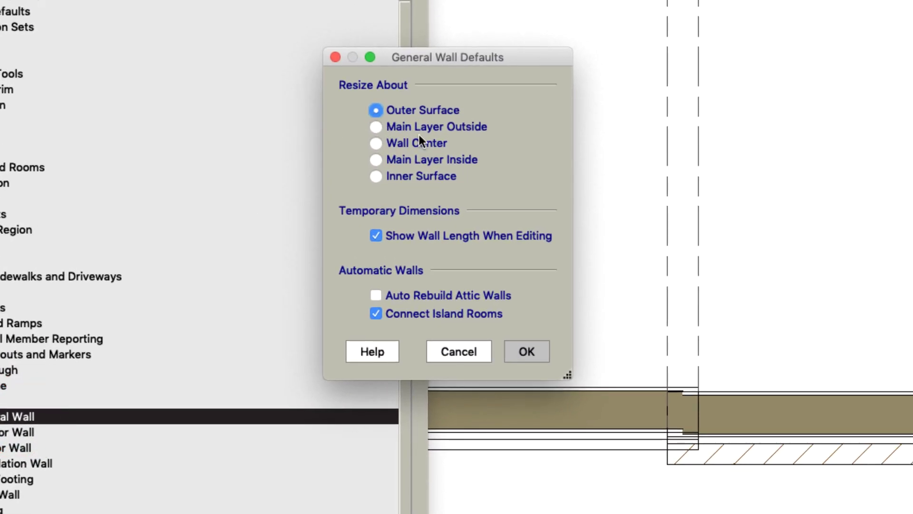
{"action": "left_click", "coordinate": [394, 128]}
{"action": "left_click", "coordinate": [517, 354]}
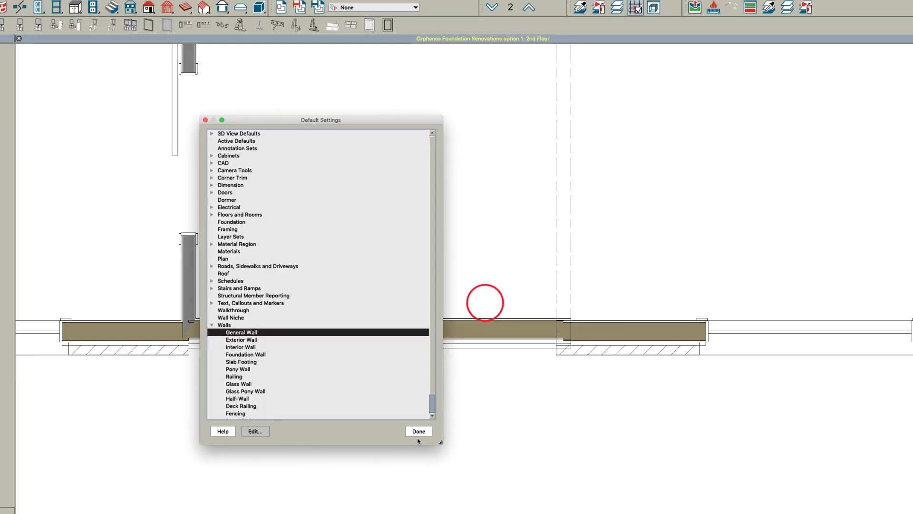
{"action": "left_click", "coordinate": [420, 411]}
Move the middle segment of the front exterior wall so its main layer lines up with the adjoining brick wall segments.
{"action": "left_click", "coordinate": [488, 328]}
{"action": "scroll", "coordinate": [487, 329], "scroll_direction": "up", "scroll_amount": 3}
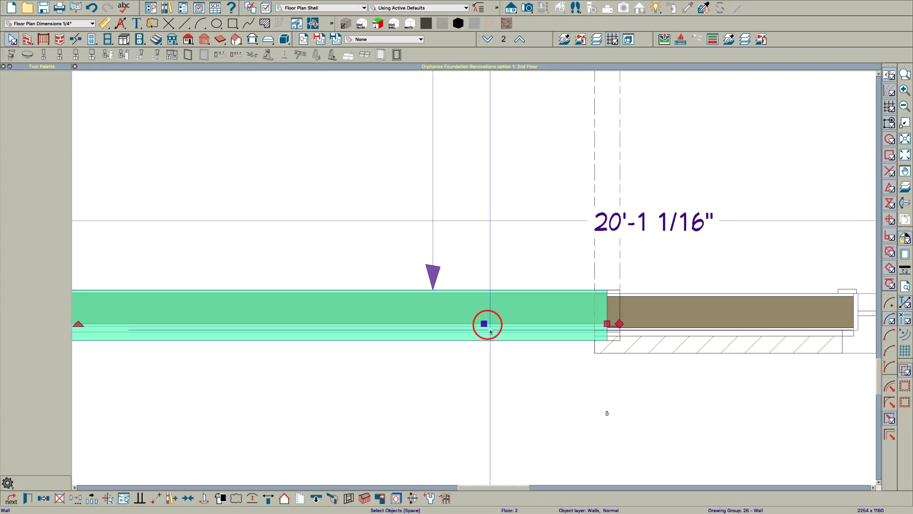
{"action": "left_click_drag", "start_coordinate": [486, 328], "coordinate": [485, 323]}
{"action": "key", "text": "Escape"}
{"action": "scroll", "coordinate": [492, 286], "scroll_direction": "down", "scroll_amount": 5}
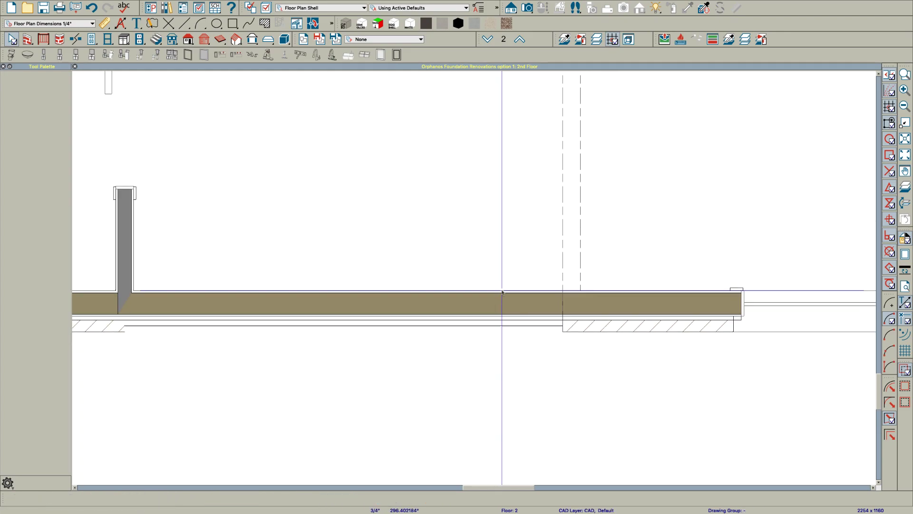
{"action": "scroll", "coordinate": [463, 336], "scroll_direction": "down", "scroll_amount": 3}
{"action": "left_click", "coordinate": [462, 310]}
{"action": "key", "text": "Escape"}
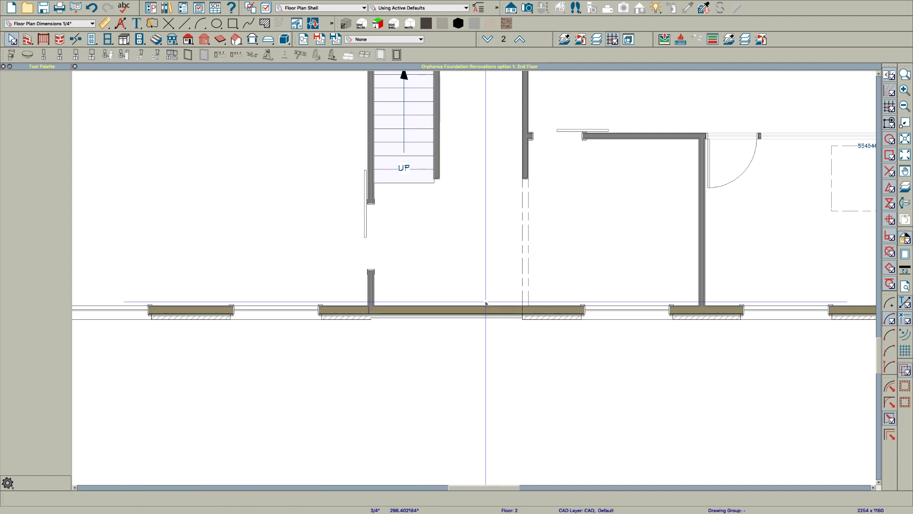
{"action": "scroll", "coordinate": [468, 336], "scroll_direction": "down", "scroll_amount": 6}
{"action": "scroll", "coordinate": [472, 297], "scroll_direction": "up", "scroll_amount": 2}
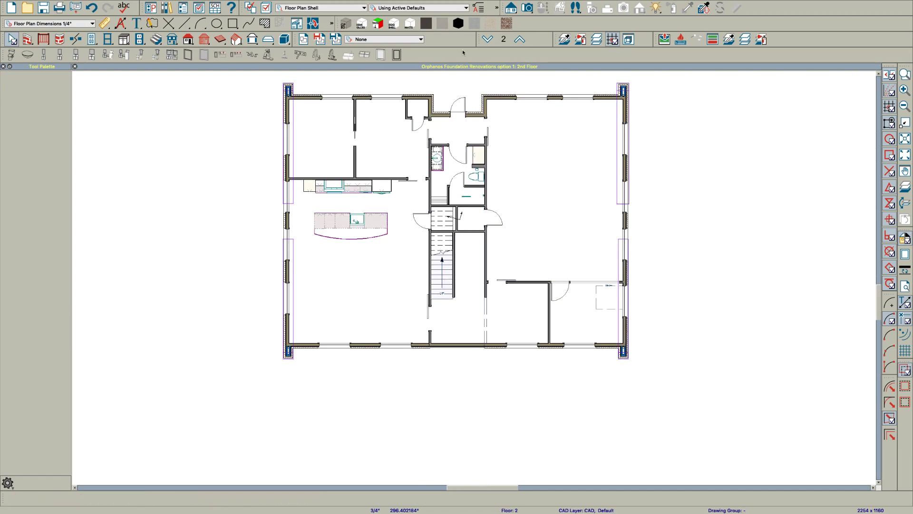
On the third floor, delete the four exterior wall segments that form the recess in the middle of the front wall.
{"action": "left_click", "coordinate": [520, 40]}
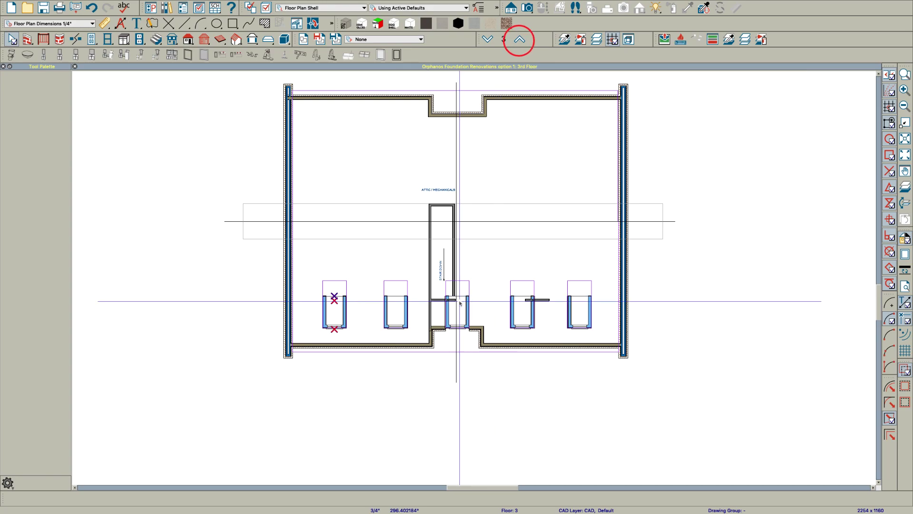
{"action": "scroll", "coordinate": [451, 337], "scroll_direction": "up", "scroll_amount": 3}
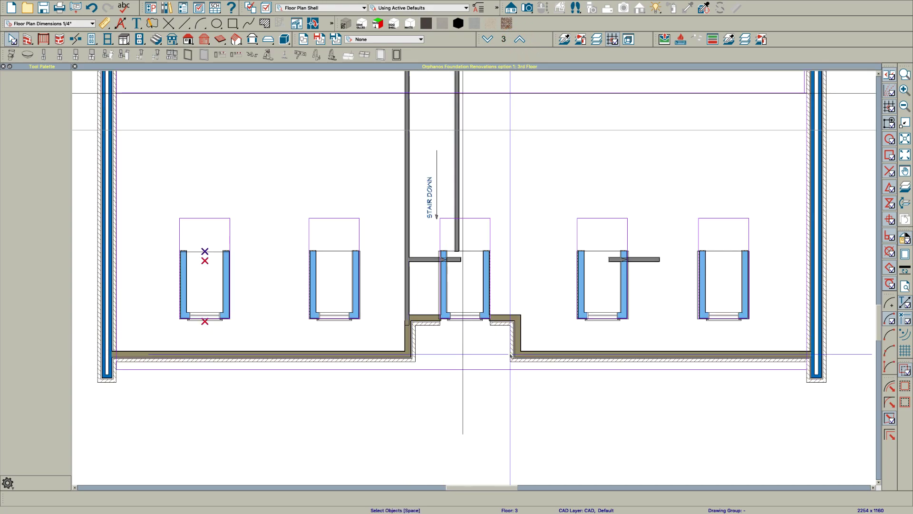
{"action": "key", "text": "F9"}
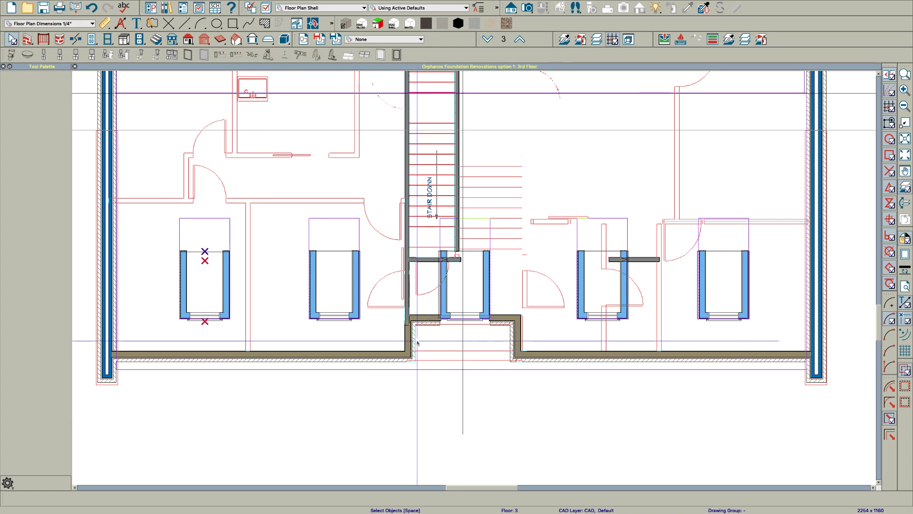
{"action": "key", "text": "F9"}
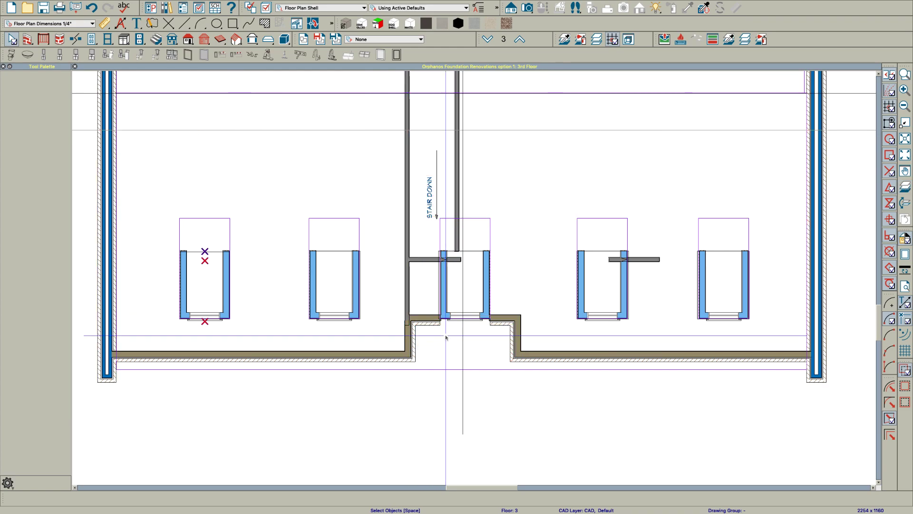
{"action": "left_click", "coordinate": [501, 320]}
{"action": "key", "text": "Delete"}
{"action": "left_click", "coordinate": [512, 336]}
{"action": "key", "text": "Delete"}
{"action": "left_click", "coordinate": [426, 323]}
{"action": "key", "text": "Delete"}
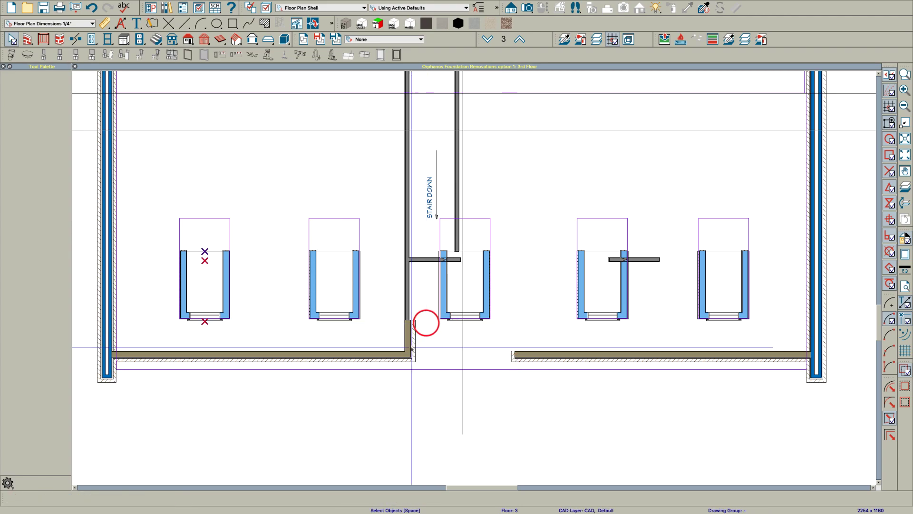
{"action": "left_click", "coordinate": [409, 344]}
{"action": "key", "text": "Delete"}
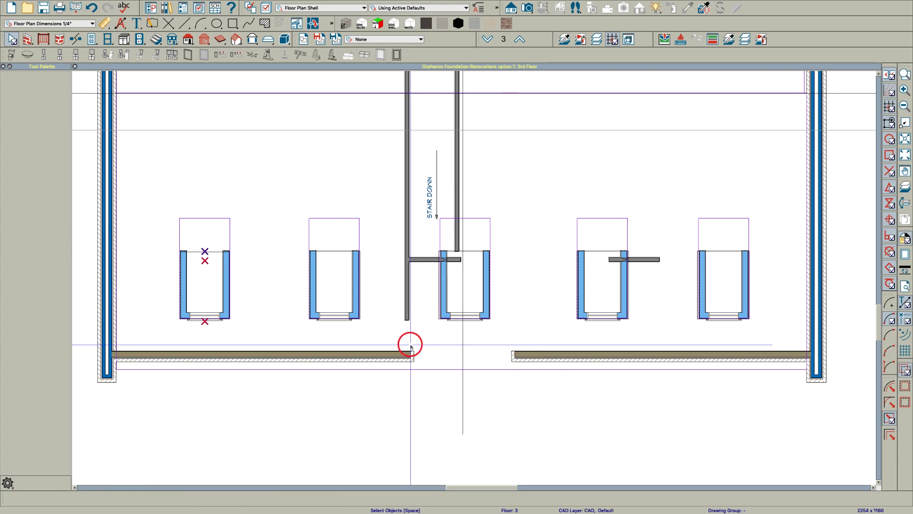
Copy the middle front wall segment from floor 2 and paste it in place on floor 3 to close the gap.
{"action": "left_click", "coordinate": [487, 39]}
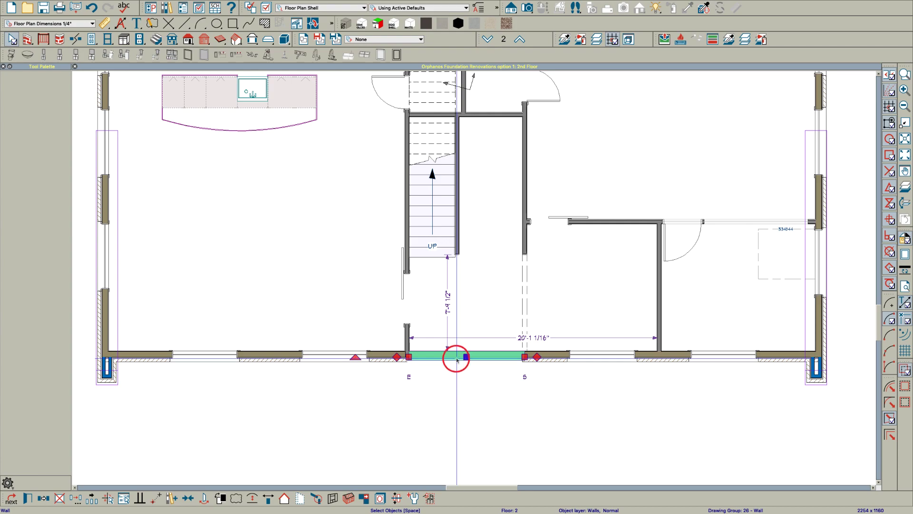
{"action": "left_click", "coordinate": [519, 39]}
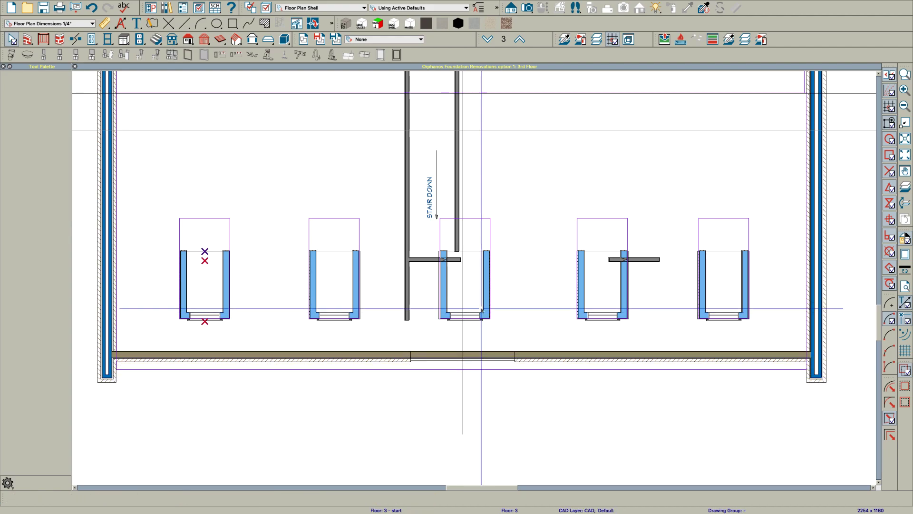
{"action": "left_click", "coordinate": [486, 357]}
Set the middle front wall segment on floor 3 as an Attic Wall with No Room Definition and No Locate enabled.
{"action": "left_click", "coordinate": [569, 355]}
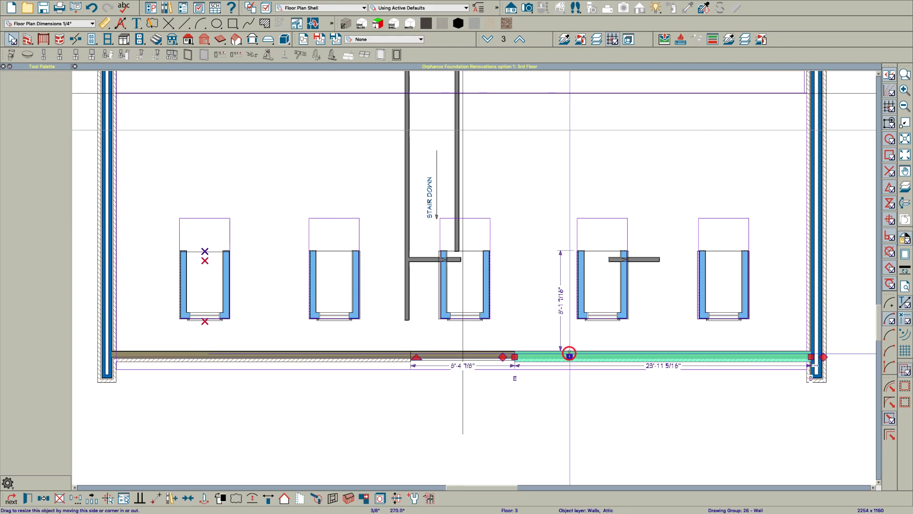
{"action": "double_click", "coordinate": [569, 356]}
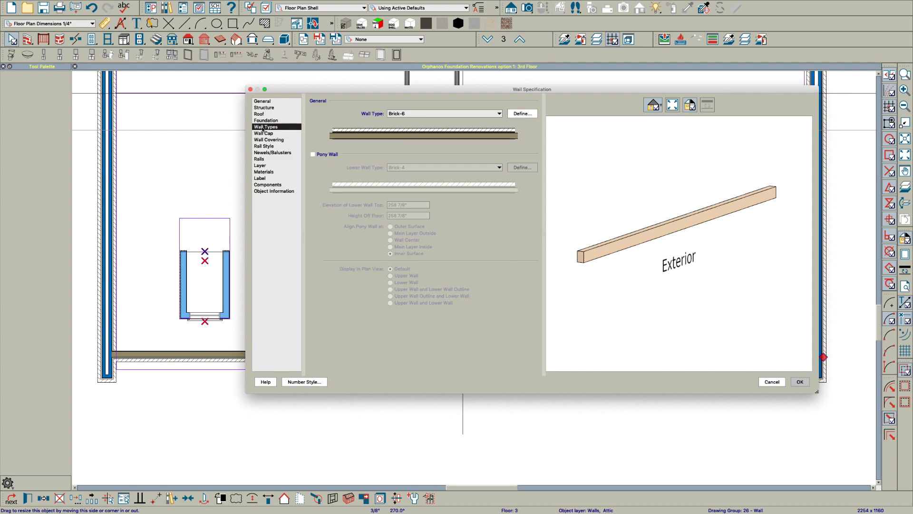
{"action": "left_click", "coordinate": [261, 101]}
{"action": "key", "text": "Escape"}
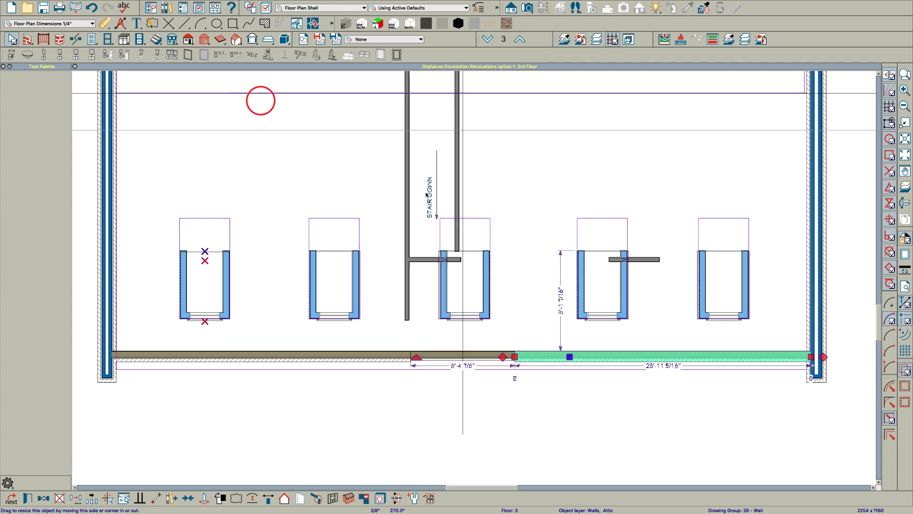
{"action": "left_click", "coordinate": [481, 353]}
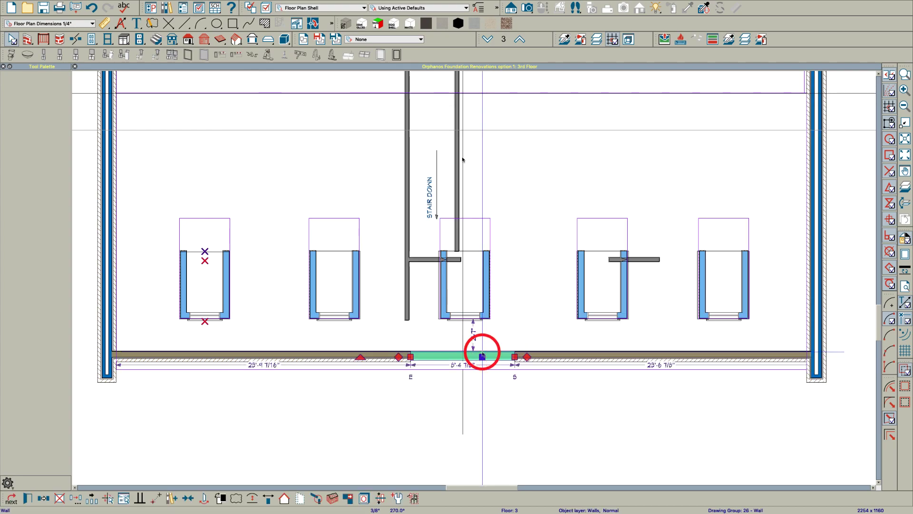
{"action": "double_click", "coordinate": [482, 356]}
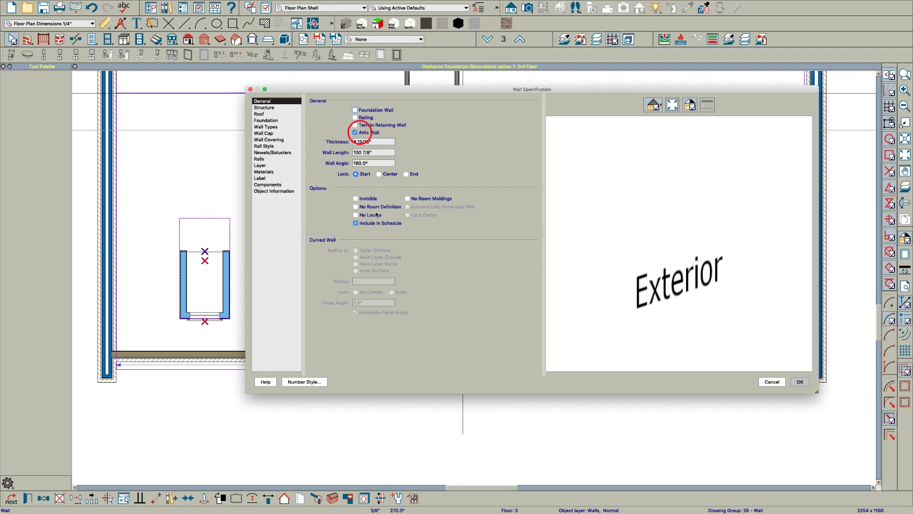
{"action": "left_click", "coordinate": [799, 381]}
{"action": "key", "text": "Escape"}
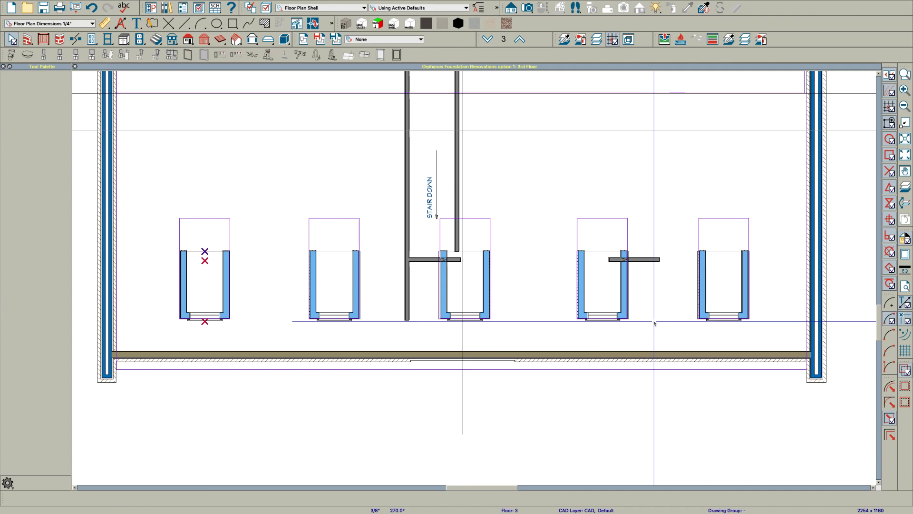
Delete the two dormers to the right of the stair and the stray interior wall segment between them.
{"action": "left_click_drag", "start_coordinate": [753, 325], "coordinate": [565, 307]}
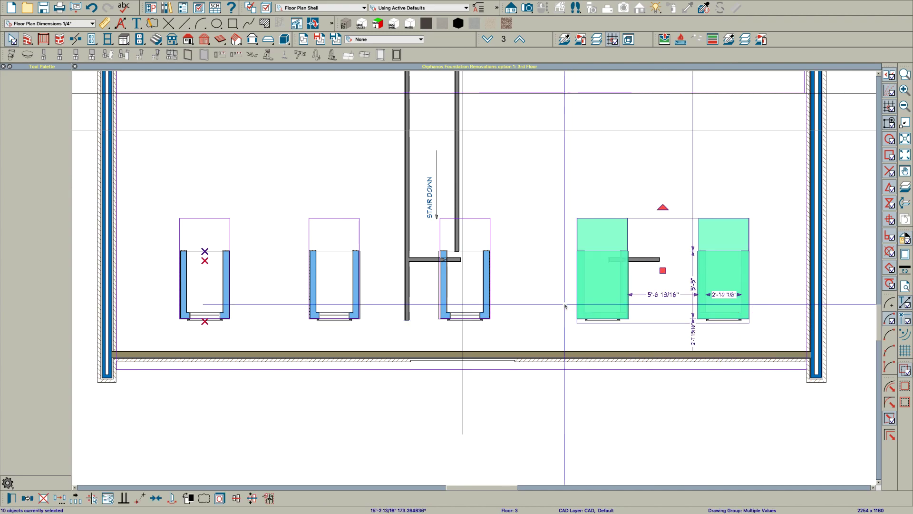
{"action": "key", "text": "Delete"}
{"action": "left_click", "coordinate": [660, 266]}
{"action": "key", "text": "Delete"}
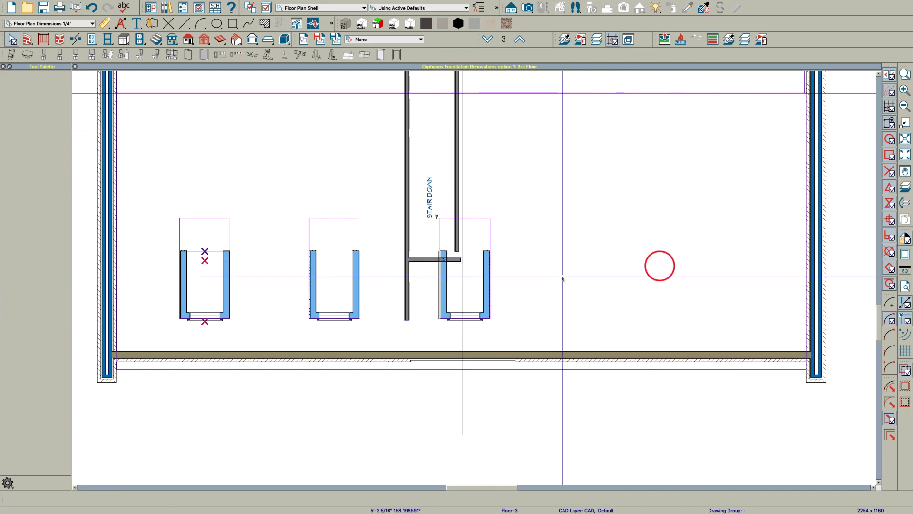
Delete the middle dormer, the two dormers to the left of the stair, the temporary points and the leftover wall piece.
{"action": "left_click", "coordinate": [505, 320]}
{"action": "key", "text": "Delete"}
{"action": "left_click", "coordinate": [444, 316]}
{"action": "key", "text": "Delete"}
{"action": "left_click_drag", "start_coordinate": [362, 325], "coordinate": [163, 210]}
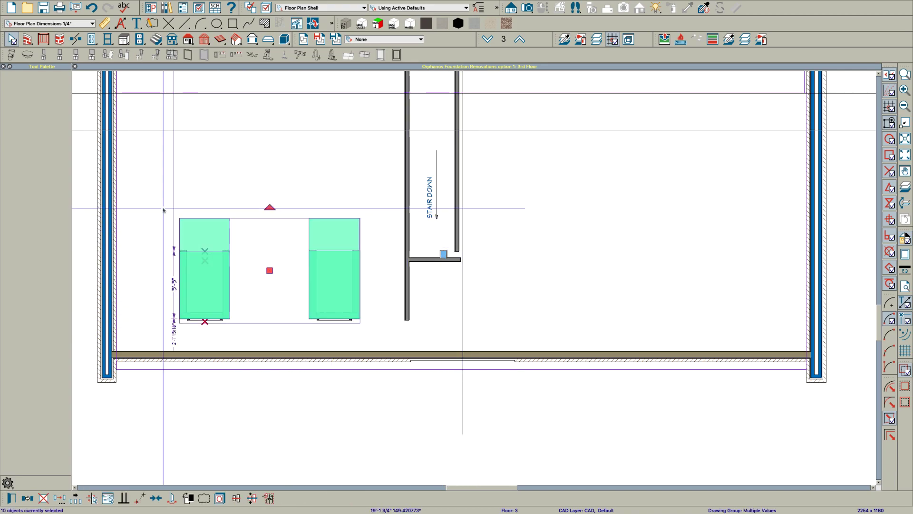
{"action": "key", "text": "Delete"}
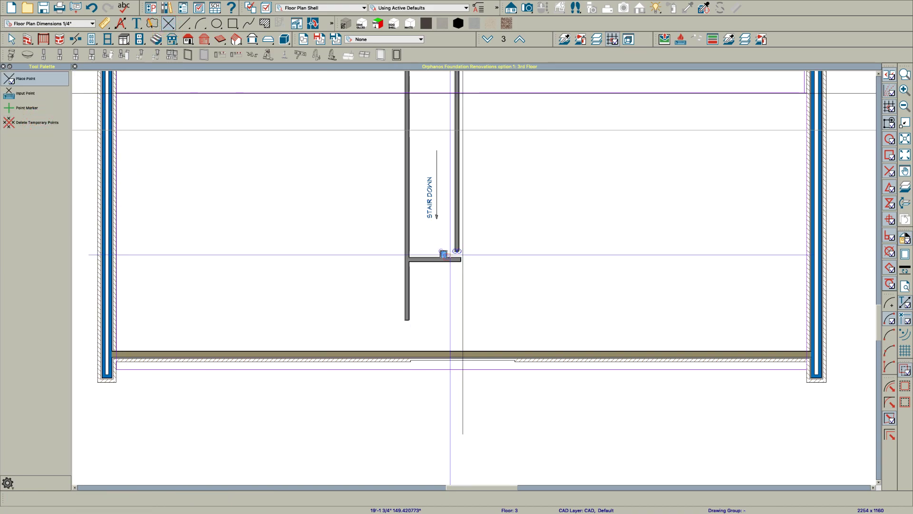
{"action": "left_click", "coordinate": [442, 253]}
{"action": "key", "text": "Delete"}
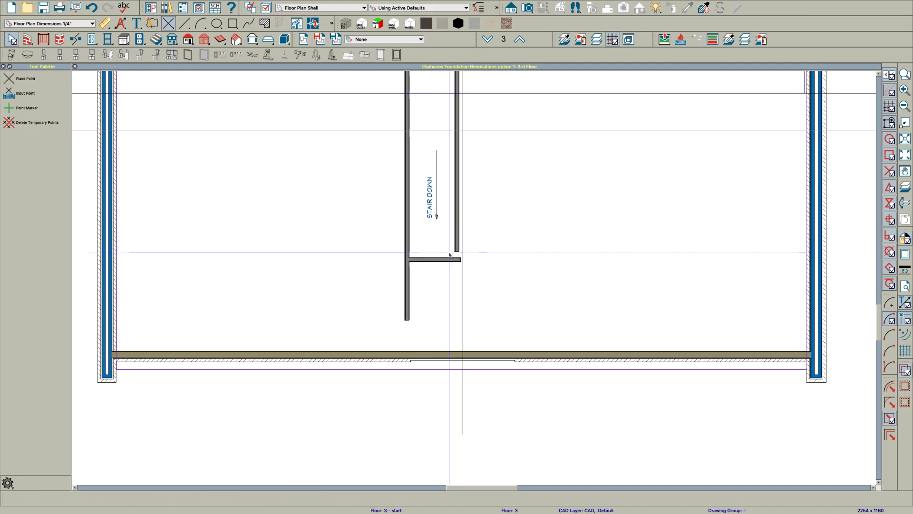
Close the attic stair enclosure by extending its right wall to the cross wall and trimming the left wall back to it.
{"action": "left_click", "coordinate": [458, 250]}
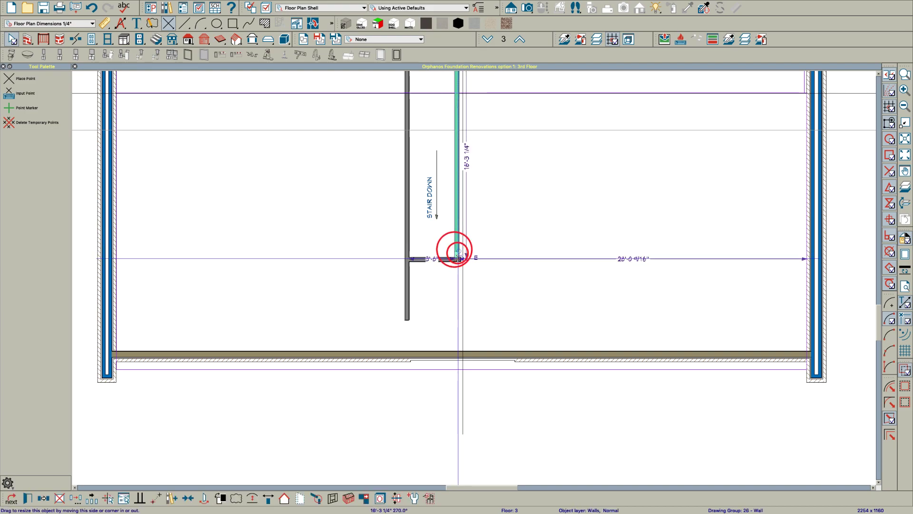
{"action": "key", "text": "Escape"}
{"action": "left_click", "coordinate": [444, 260]}
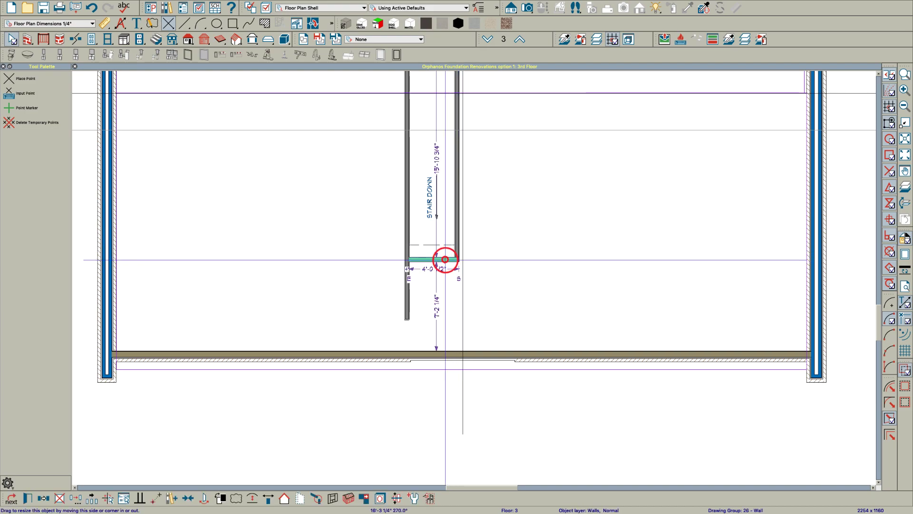
{"action": "left_click_drag", "start_coordinate": [441, 249], "coordinate": [443, 241]}
{"action": "key", "text": "Escape"}
{"action": "left_click", "coordinate": [409, 302]}
{"action": "left_click_drag", "start_coordinate": [409, 319], "coordinate": [407, 234]}
Delete the long rectangular outline that runs across the building along the ridge line.
{"action": "scroll", "coordinate": [457, 225], "scroll_direction": "down", "scroll_amount": 3}
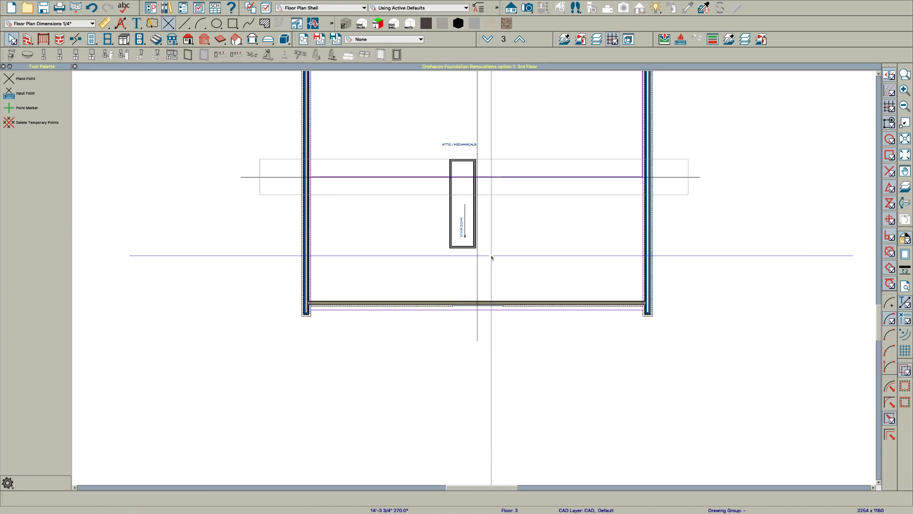
{"action": "left_click_drag", "start_coordinate": [694, 208], "coordinate": [676, 189]}
{"action": "key", "text": "Delete"}
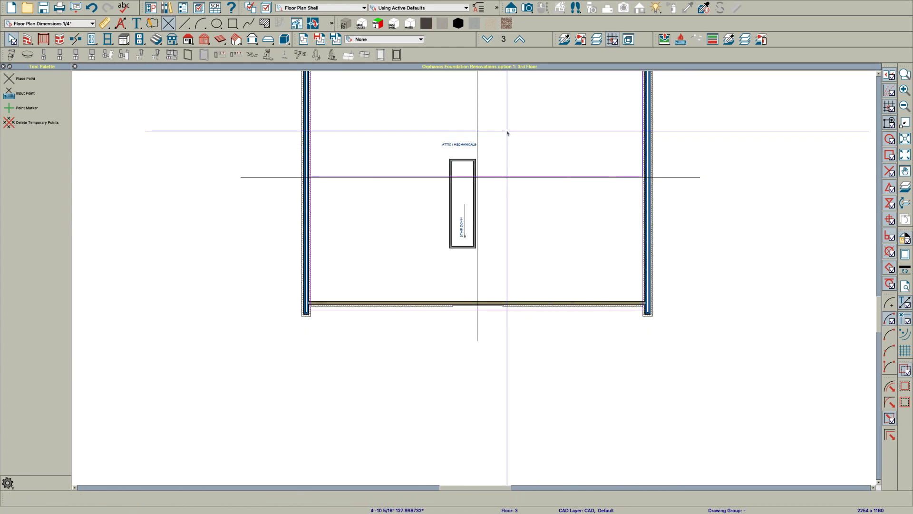
Return to the second-floor plan with the whole building in view.
{"action": "scroll", "coordinate": [514, 312], "scroll_direction": "down", "scroll_amount": 2}
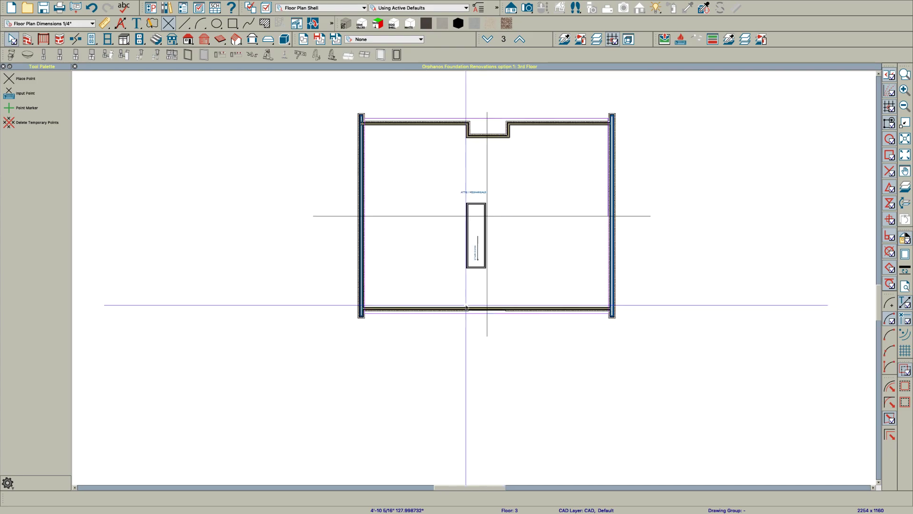
{"action": "scroll", "coordinate": [485, 309], "scroll_direction": "up", "scroll_amount": 1}
{"action": "middle_click_drag", "start_coordinate": [523, 142], "coordinate": [503, 228]}
{"action": "left_click", "coordinate": [489, 39]}
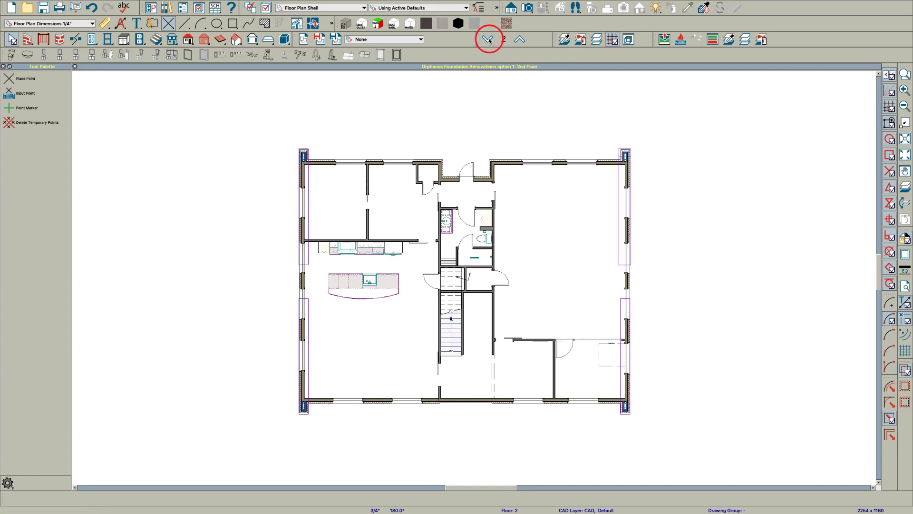
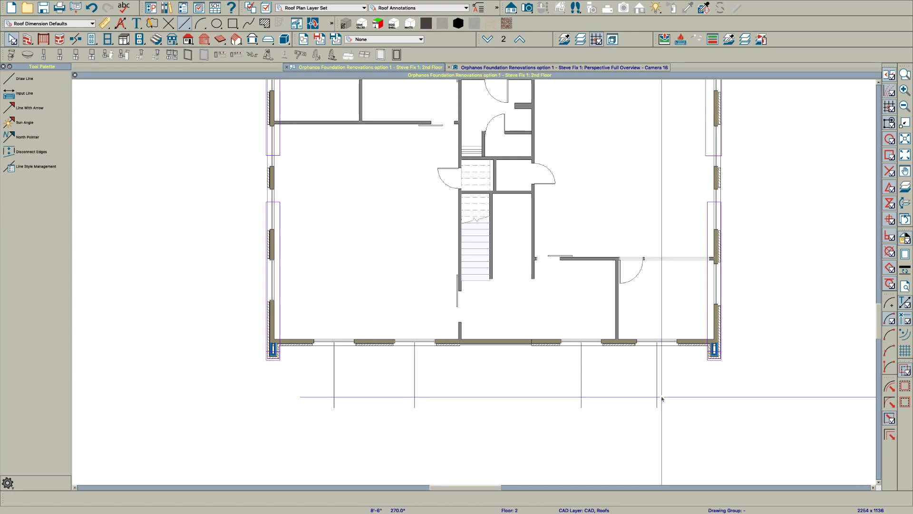
Draw a long horizontal line beyond the rear wall and extend the four front window centre lines up to it.
{"action": "scroll", "coordinate": [525, 346], "scroll_direction": "up", "scroll_amount": 2}
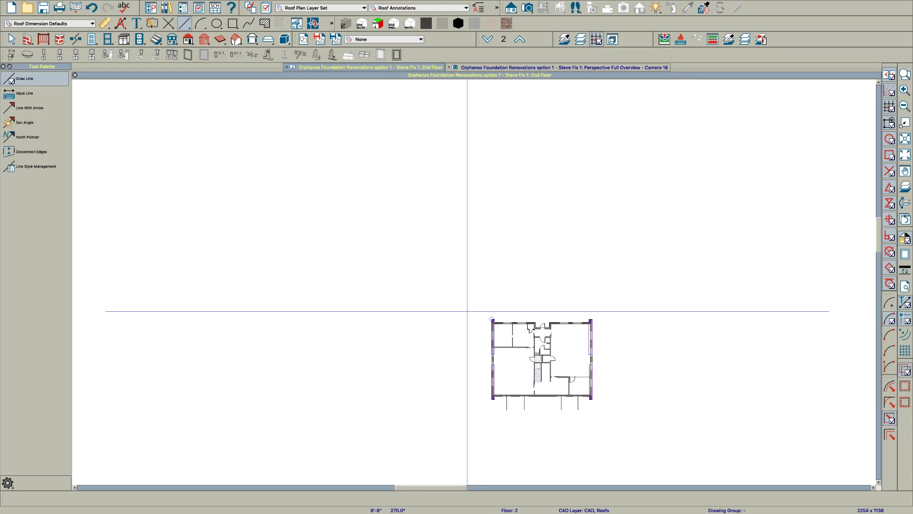
{"action": "left_click_drag", "start_coordinate": [470, 299], "coordinate": [693, 299]}
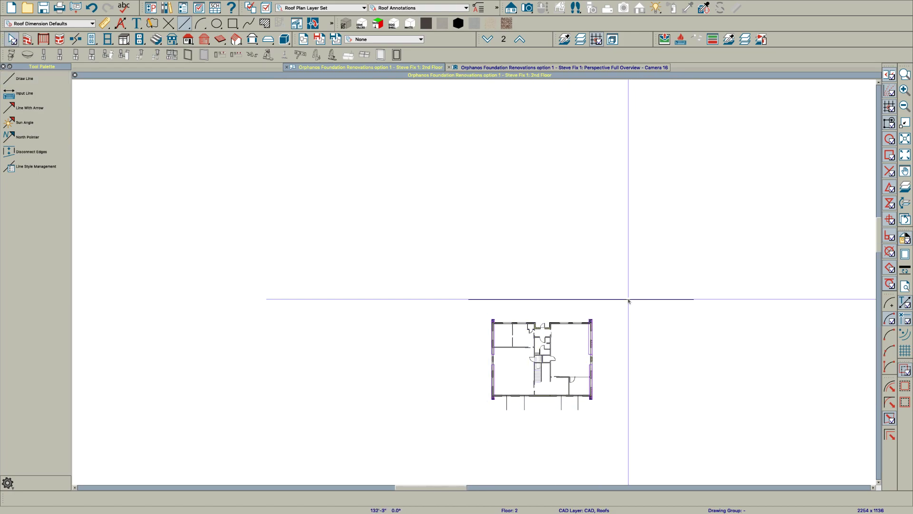
{"action": "left_click", "coordinate": [553, 299]}
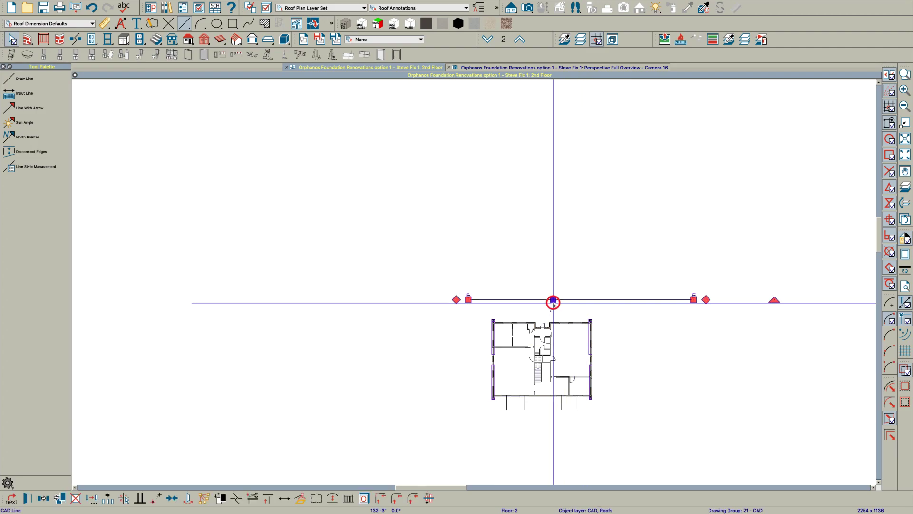
{"action": "left_click", "coordinate": [269, 498]}
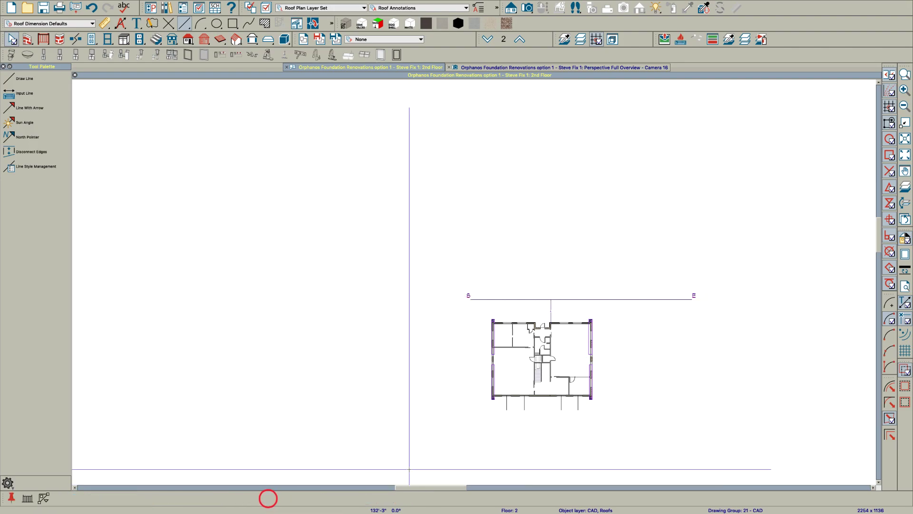
{"action": "left_click_drag", "start_coordinate": [587, 407], "coordinate": [484, 407]}
Cut the four extended window centre lines from the second floor and paste them in the same place on the third floor.
{"action": "scroll", "coordinate": [585, 405], "scroll_direction": "up", "scroll_amount": 3}
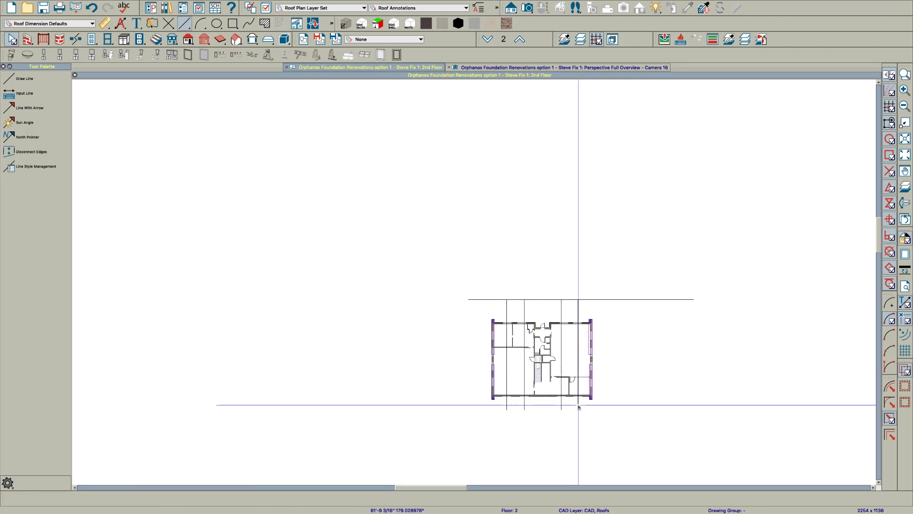
{"action": "left_click_drag", "start_coordinate": [577, 410], "coordinate": [457, 412]}
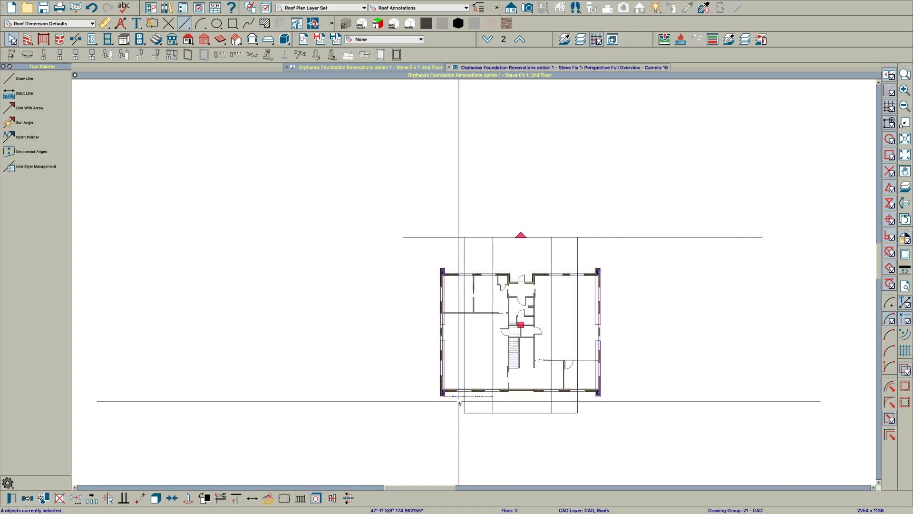
{"action": "key", "text": "Delete"}
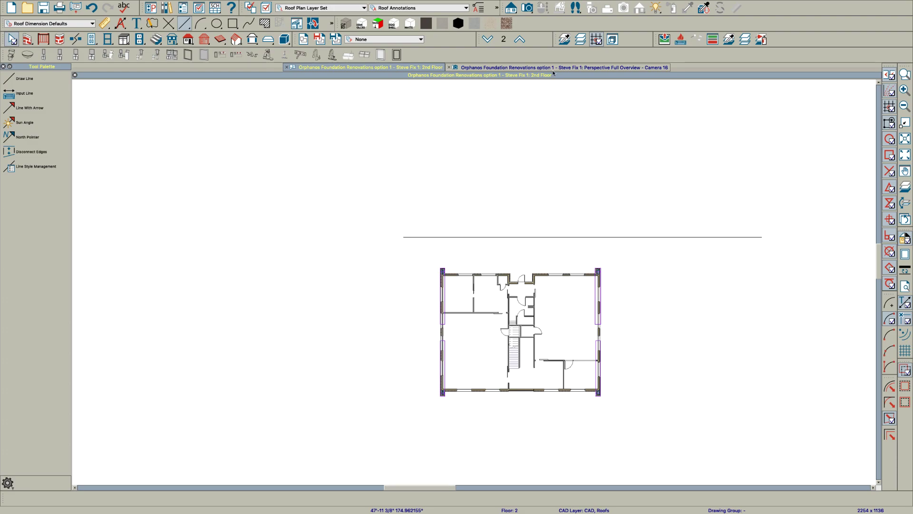
{"action": "left_click", "coordinate": [497, 67]}
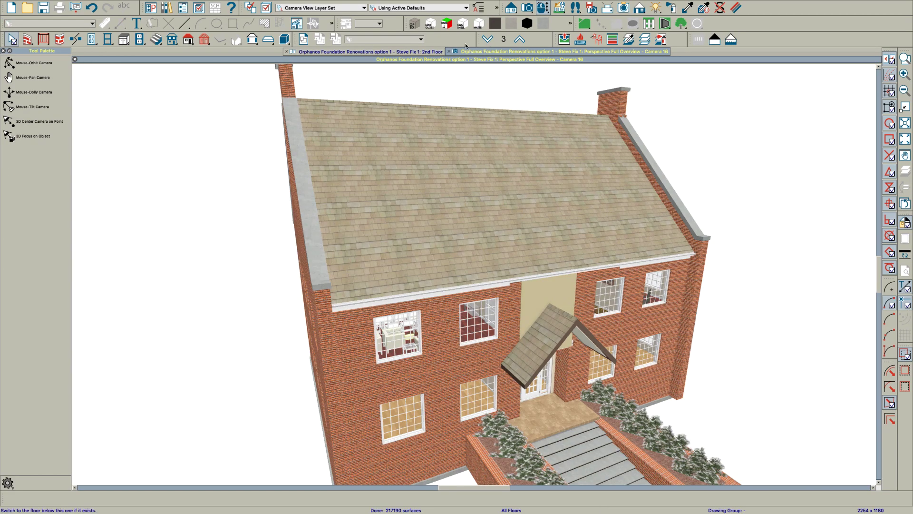
{"action": "left_click", "coordinate": [422, 52]}
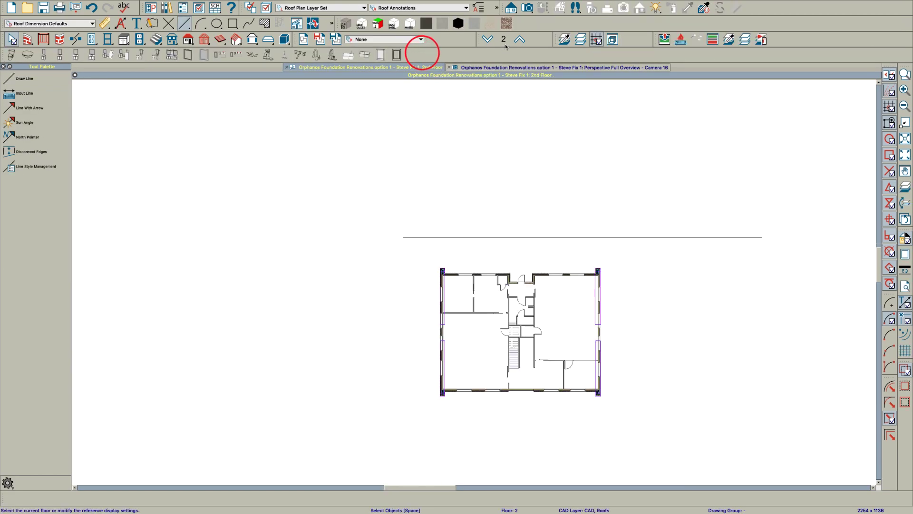
{"action": "left_click", "coordinate": [520, 38]}
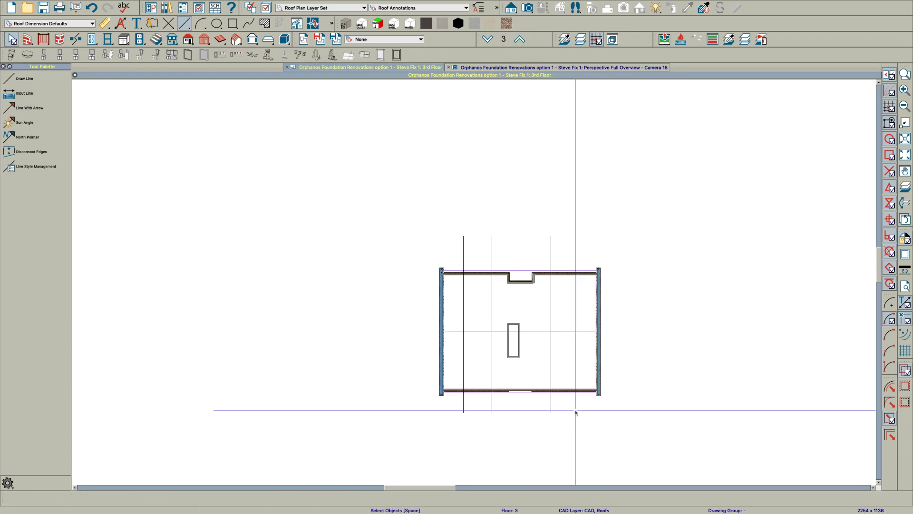
Draw a vertical centre line about 55'-8" long midway between the two inner guide lines and remove the temporary connecting line.
{"action": "scroll", "coordinate": [576, 411], "scroll_direction": "up", "scroll_amount": 3}
{"action": "scroll", "coordinate": [534, 404], "scroll_direction": "up", "scroll_amount": 1}
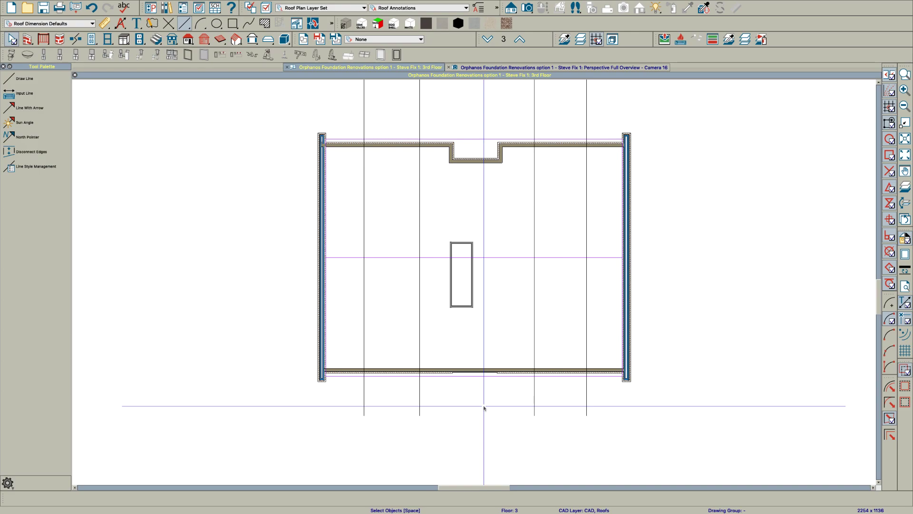
{"action": "key", "text": "1"}
{"action": "key", "text": "2"}
{"action": "mouse_move", "coordinate": [420, 395]}
{"action": "left_mouse_down"}
{"action": "mouse_move", "coordinate": [534, 387]}
{"action": "mouse_move", "coordinate": [477, 322]}
{"action": "mouse_move", "coordinate": [477, 100]}
{"action": "left_mouse_up"}
{"action": "key", "text": "l"}
{"action": "key", "text": "space"}
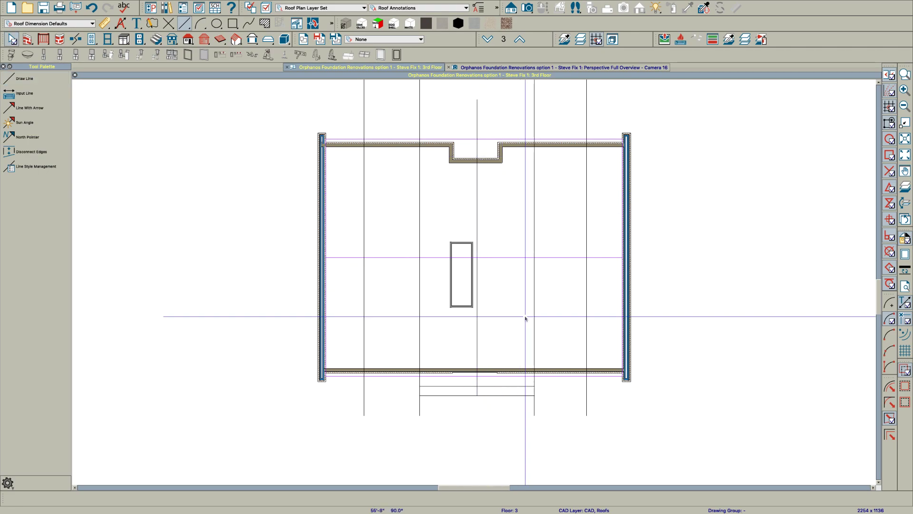
{"action": "left_click", "coordinate": [512, 394]}
{"action": "key", "text": "Delete"}
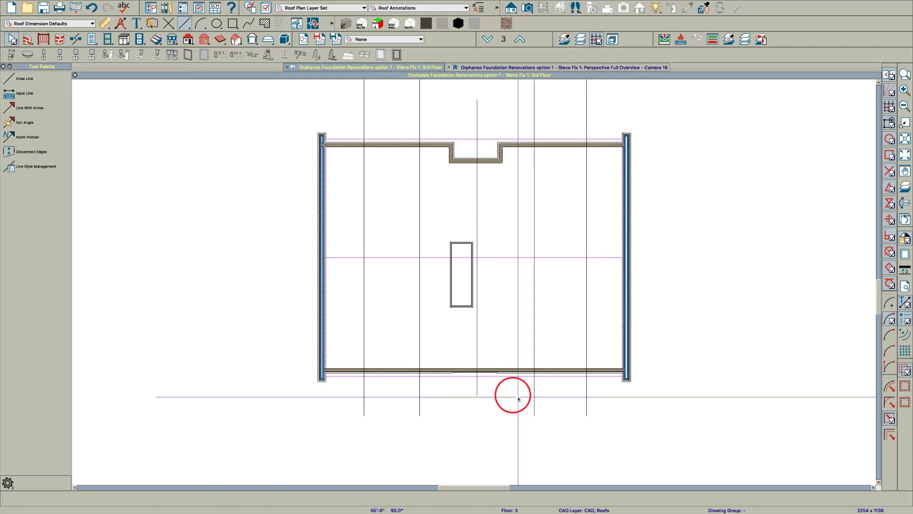
Draw a rectangular polyline 36" deep, running inward from the front roof edge at the leftmost guide line.
{"action": "scroll", "coordinate": [493, 413], "scroll_direction": "up", "scroll_amount": 2}
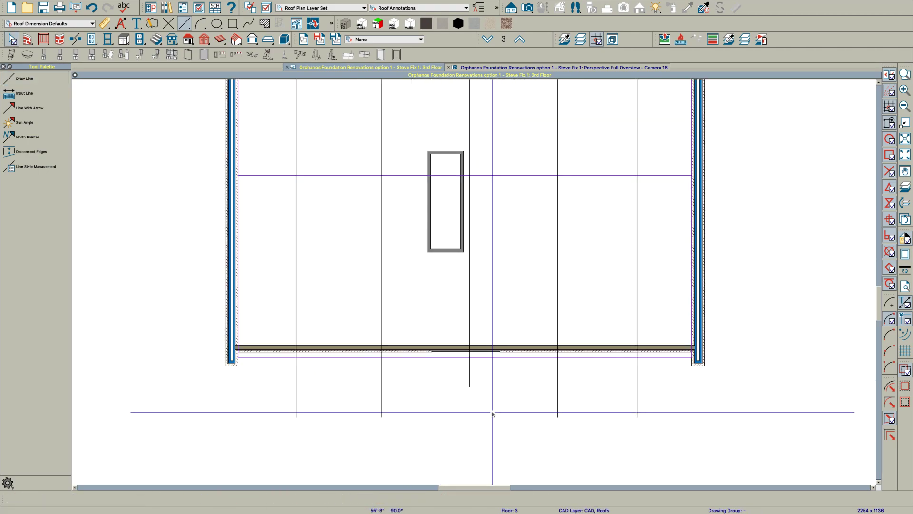
{"action": "scroll", "coordinate": [453, 395], "scroll_direction": "up", "scroll_amount": 1}
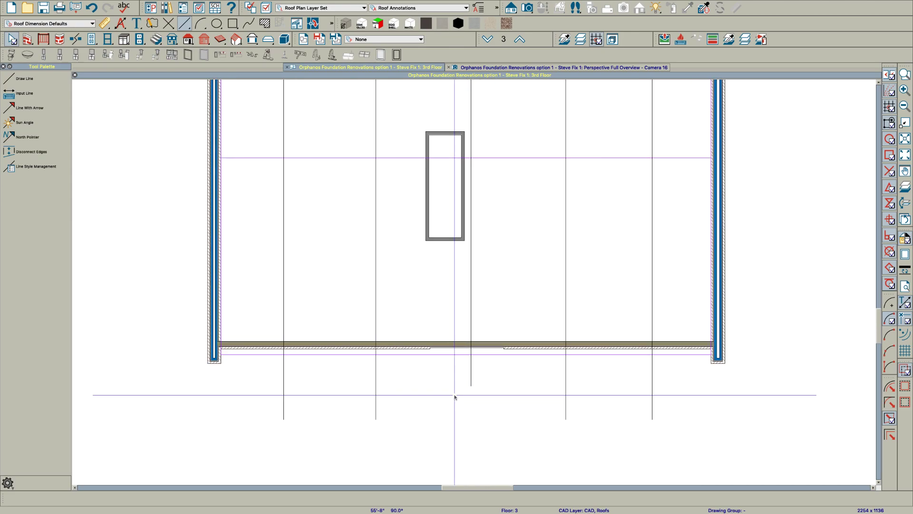
{"action": "key", "text": "r"}
{"action": "scroll", "coordinate": [285, 375], "scroll_direction": "up", "scroll_amount": 3}
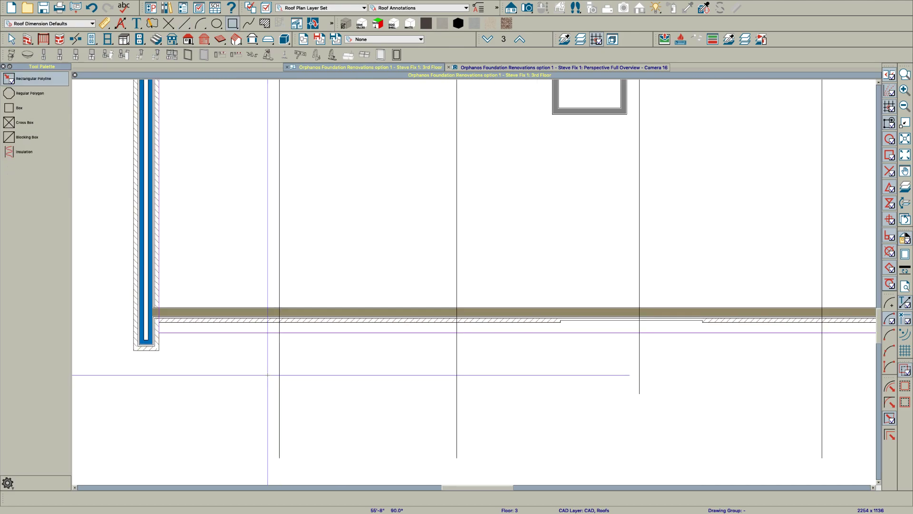
{"action": "scroll", "coordinate": [273, 336], "scroll_direction": "up", "scroll_amount": 3}
{"action": "scroll", "coordinate": [300, 340], "scroll_direction": "down", "scroll_amount": 1}
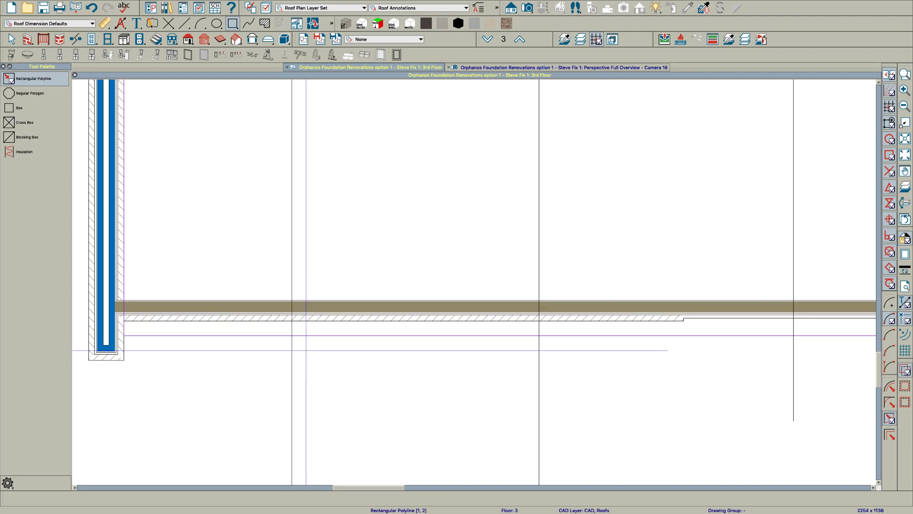
{"action": "left_click", "coordinate": [293, 336]}
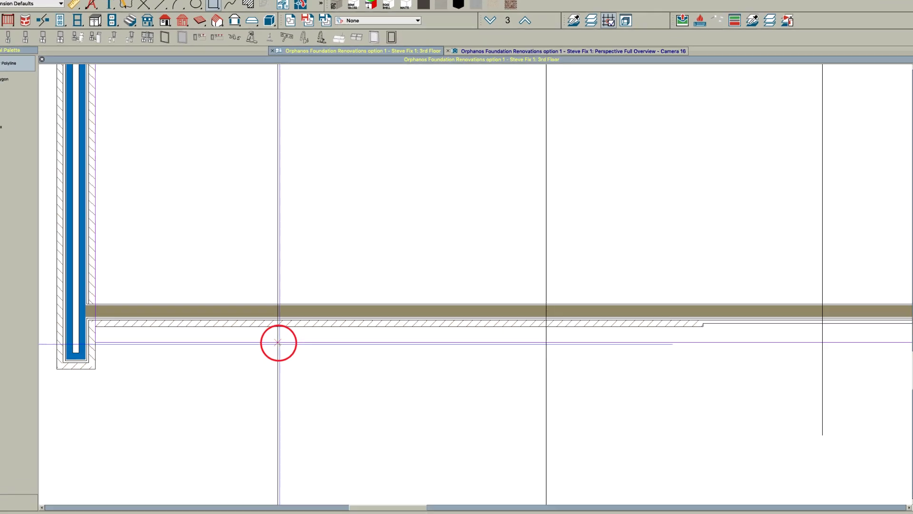
{"action": "key", "text": "Tab"}
{"action": "key", "text": "Tab"}
{"action": "type", "text": "36"}
{"action": "key", "text": "Return"}
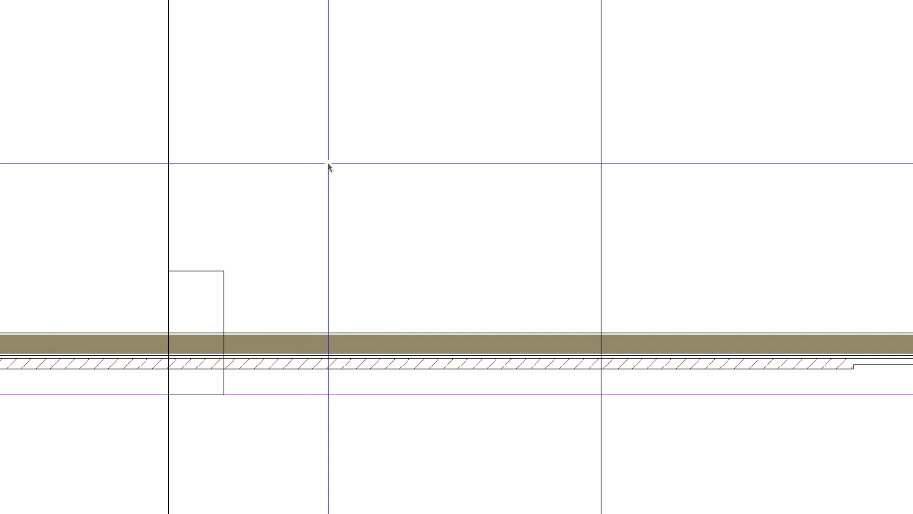
Stretch the rectangle sideways along the front roof edge until it extends past both side walls.
{"action": "scroll", "coordinate": [197, 247], "scroll_direction": "down", "scroll_amount": 3}
{"action": "left_click", "coordinate": [182, 258]}
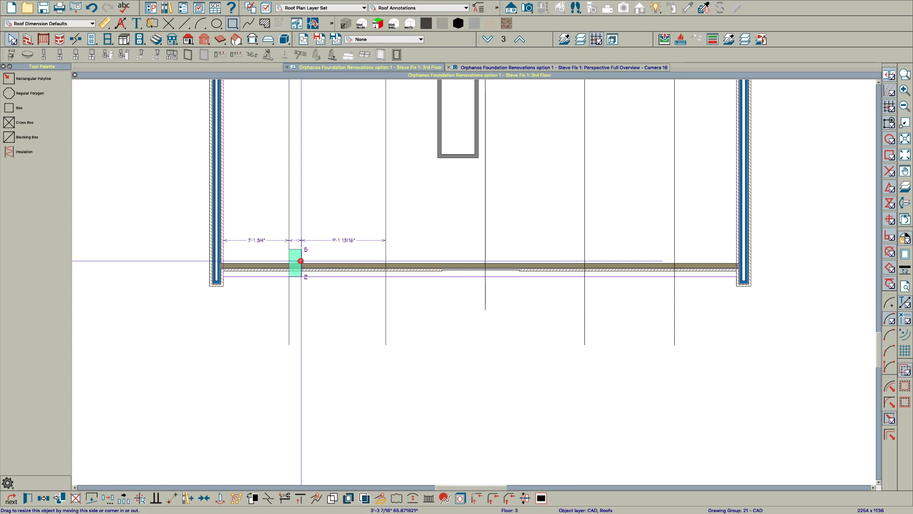
{"action": "left_click_drag", "start_coordinate": [301, 260], "coordinate": [770, 264]}
{"action": "left_click_drag", "start_coordinate": [288, 263], "coordinate": [165, 257]}
{"action": "key", "text": "Escape"}
Place points where the rectangle's inner edge crosses each of the five vertical guide lines.
{"action": "scroll", "coordinate": [259, 237], "scroll_direction": "up", "scroll_amount": 2}
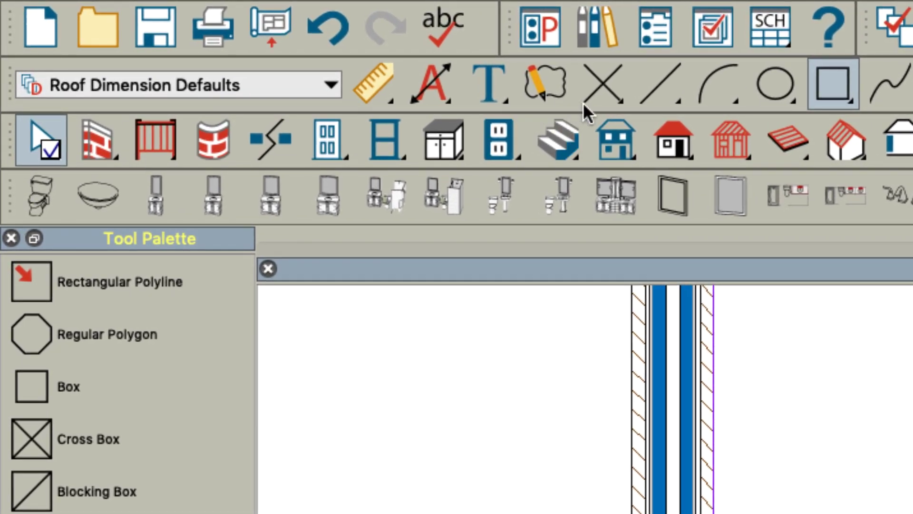
{"action": "left_click", "coordinate": [595, 95]}
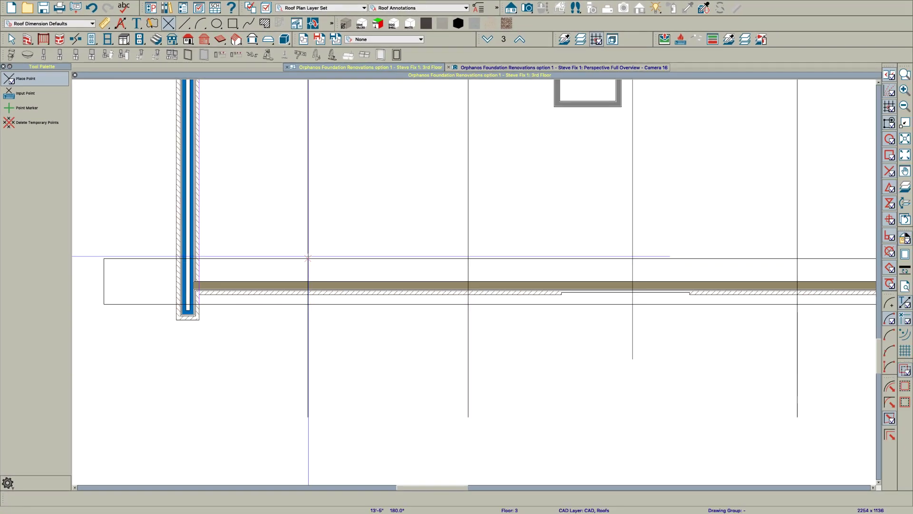
{"action": "left_click", "coordinate": [308, 257]}
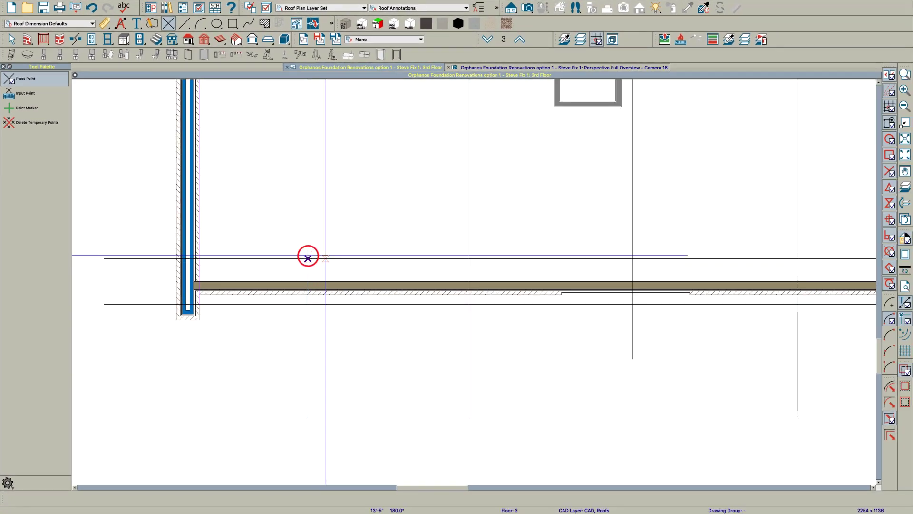
{"action": "left_click", "coordinate": [467, 258]}
{"action": "left_click", "coordinate": [632, 258]}
{"action": "scroll", "coordinate": [628, 253], "scroll_direction": "down", "scroll_amount": 2}
{"action": "left_click", "coordinate": [694, 262]}
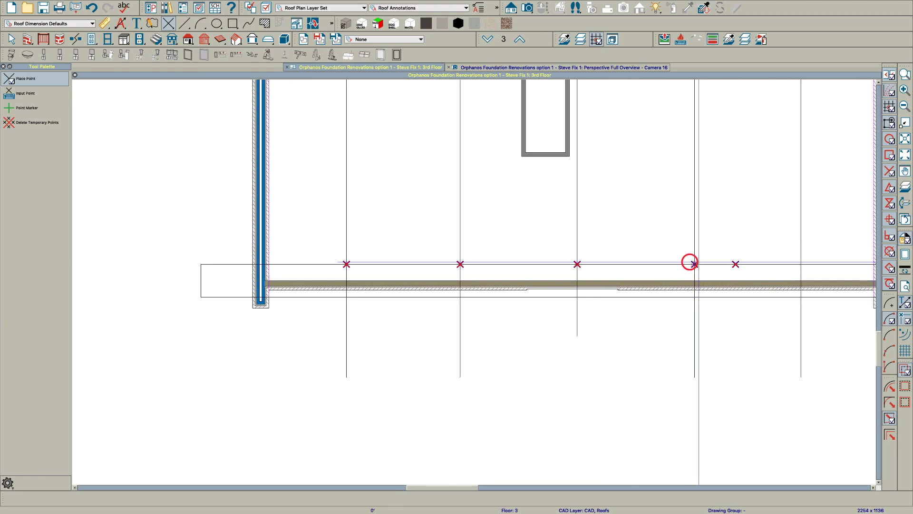
{"action": "left_click", "coordinate": [694, 263]}
{"action": "scroll", "coordinate": [471, 269], "scroll_direction": "down", "scroll_amount": 3}
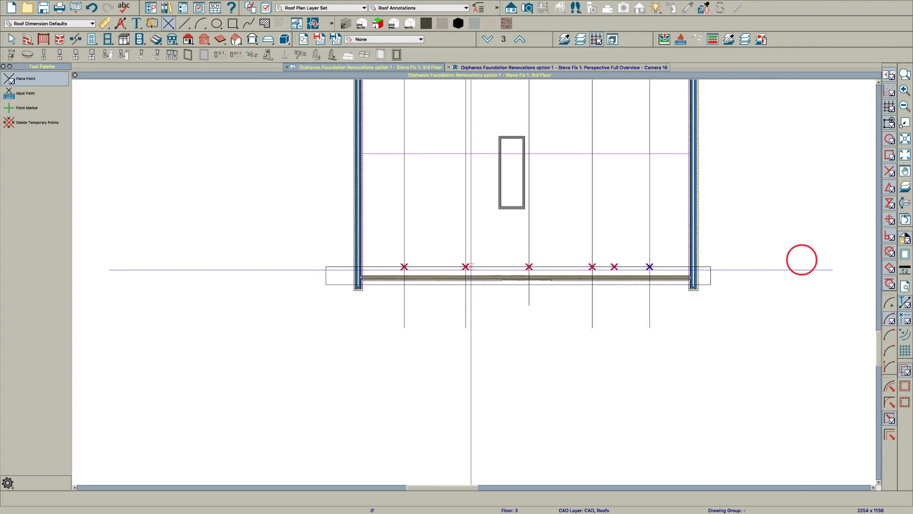
Delete the long setback rectangle along the front roof edge, keeping the points.
{"action": "scroll", "coordinate": [591, 287], "scroll_direction": "up", "scroll_amount": 2}
{"action": "key", "text": "space"}
{"action": "left_click", "coordinate": [768, 283]}
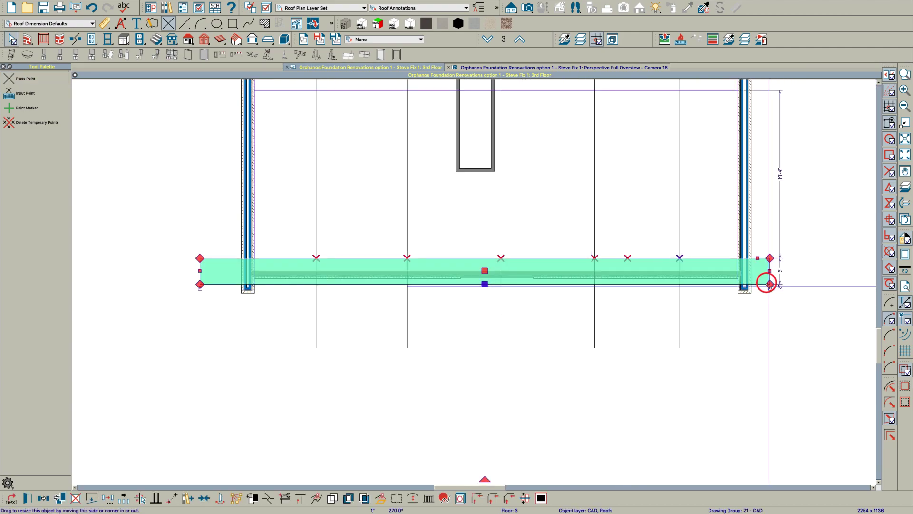
{"action": "key", "text": "Delete"}
Move the five vertical guide lines from the third floor down to the second floor and return to the third floor.
{"action": "left_click_drag", "start_coordinate": [714, 322], "coordinate": [302, 295]}
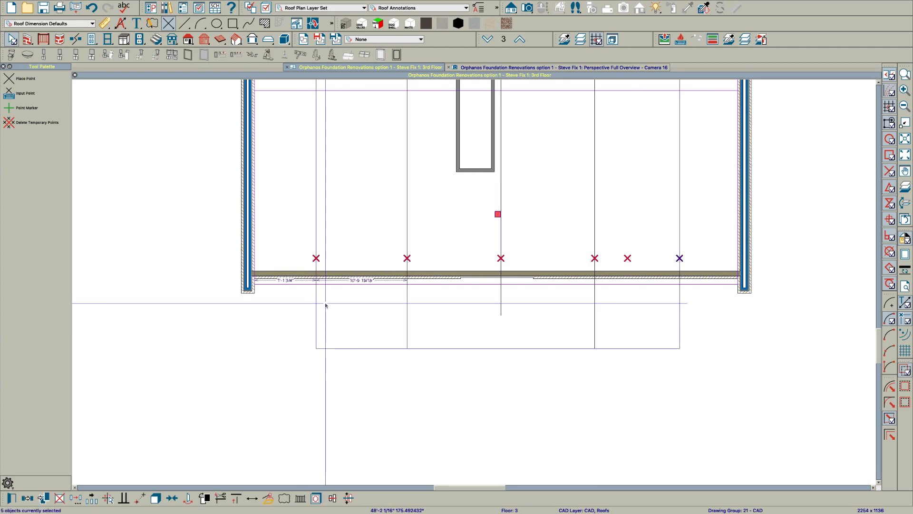
{"action": "key", "text": "Delete"}
{"action": "left_click", "coordinate": [487, 38]}
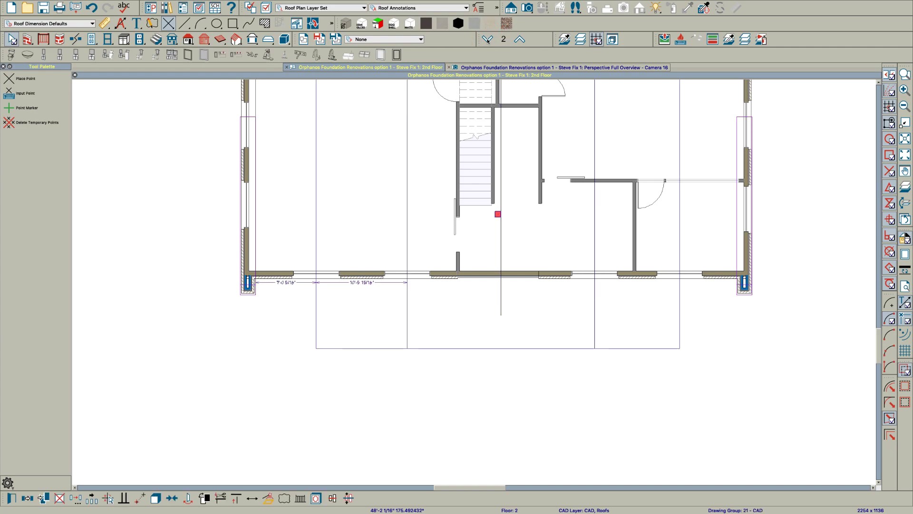
{"action": "left_click", "coordinate": [519, 41]}
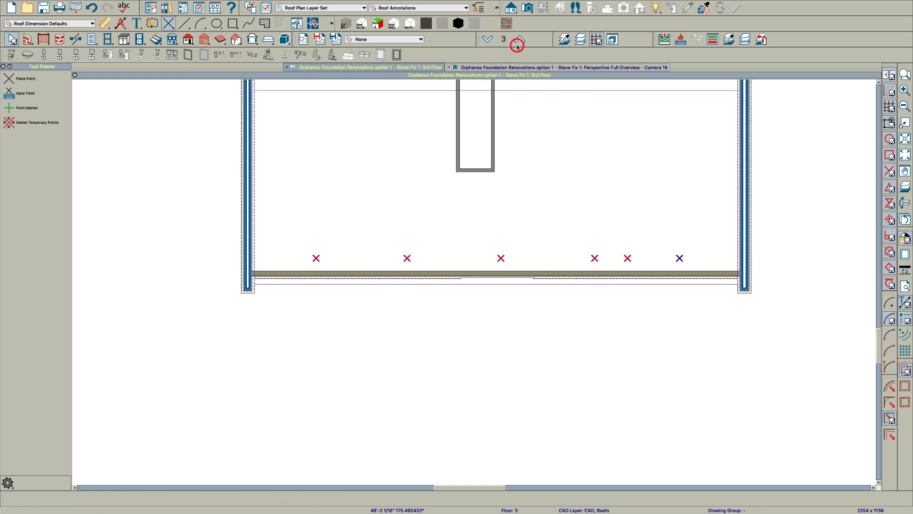
Place an auto floating dormer at the leftmost setback point on the front roof plane.
{"action": "scroll", "coordinate": [393, 370], "scroll_direction": "down", "scroll_amount": 5}
{"action": "scroll", "coordinate": [383, 291], "scroll_direction": "up", "scroll_amount": 6}
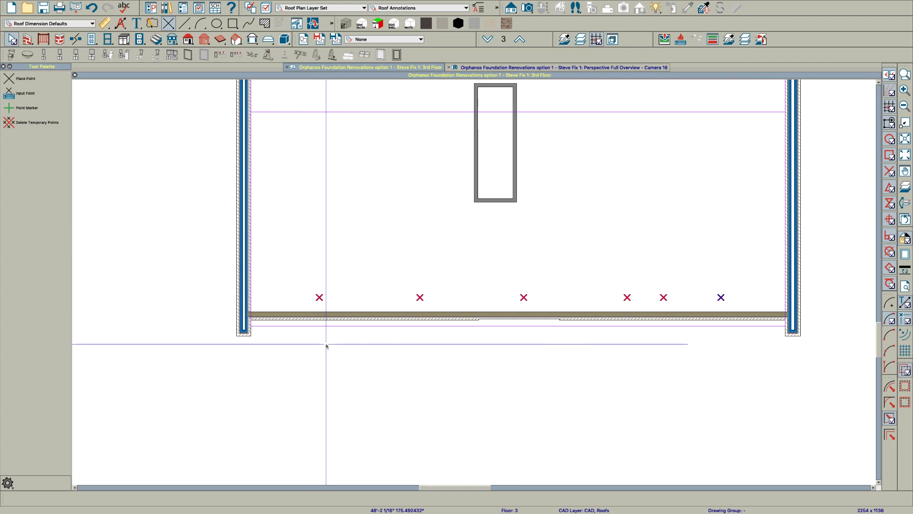
{"action": "left_click", "coordinate": [320, 326]}
{"action": "scroll", "coordinate": [320, 326], "scroll_direction": "up", "scroll_amount": 1}
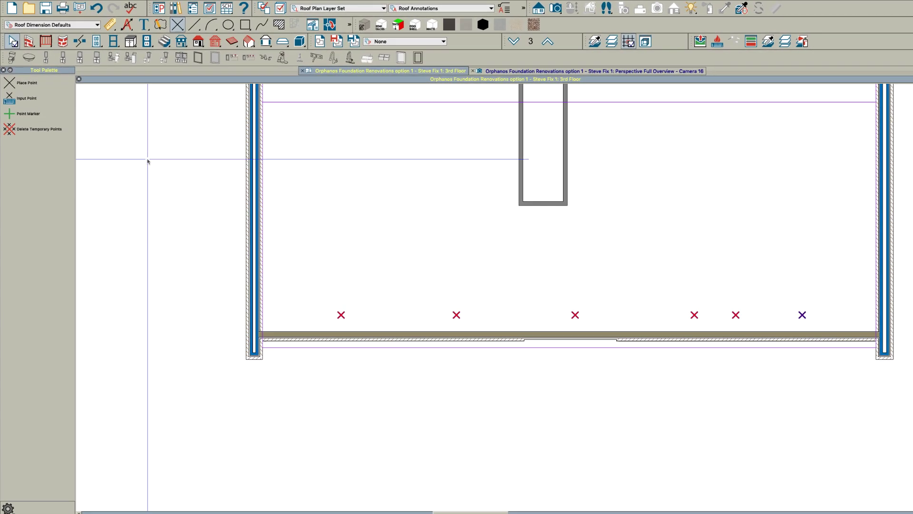
{"action": "left_click", "coordinate": [291, 61]}
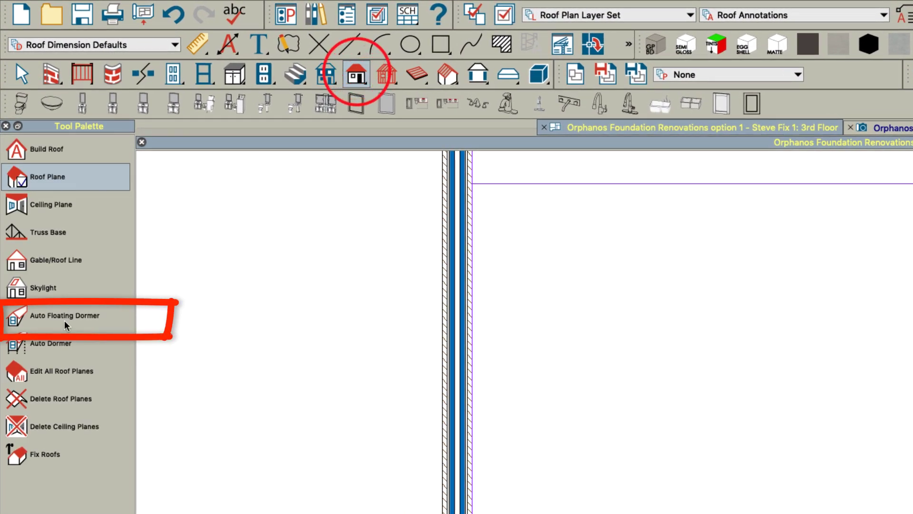
{"action": "left_click", "coordinate": [57, 316]}
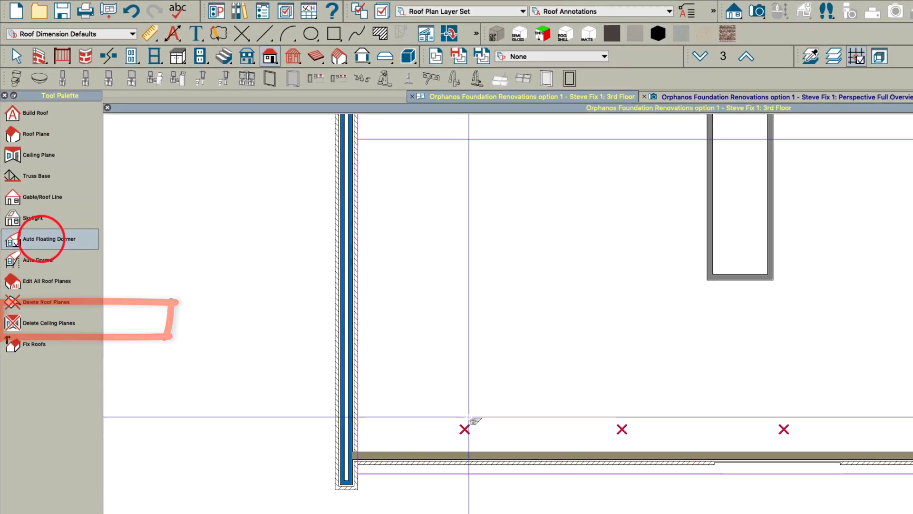
{"action": "left_click", "coordinate": [330, 305]}
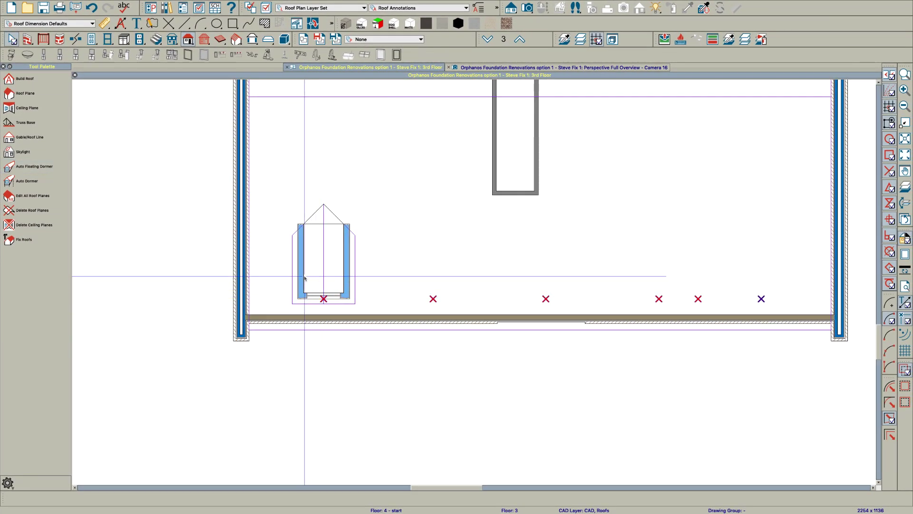
Change the leftmost dormer's roof style to Barrel with 3" eave and gable overhangs and a 3 1/2" fascia depth.
{"action": "left_click", "coordinate": [309, 281]}
{"action": "double_click", "coordinate": [303, 276]}
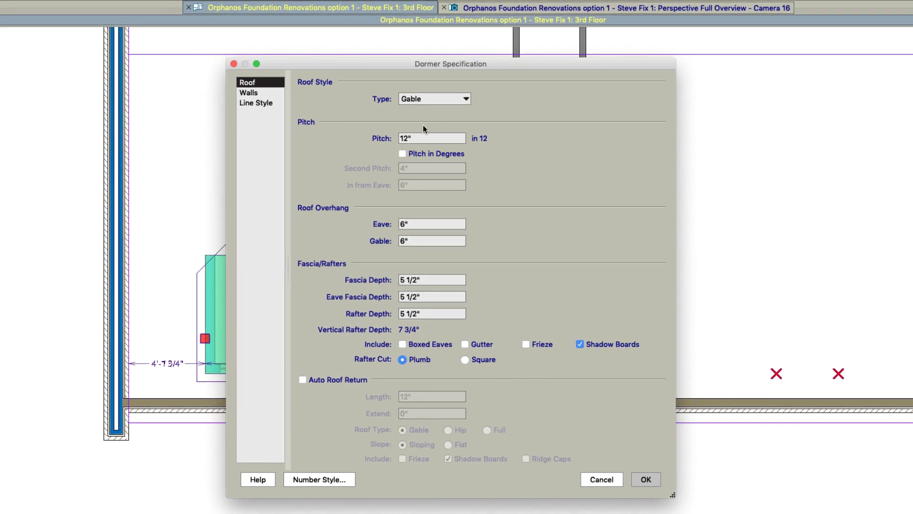
{"action": "left_click", "coordinate": [417, 100]}
{"action": "left_click", "coordinate": [419, 138]}
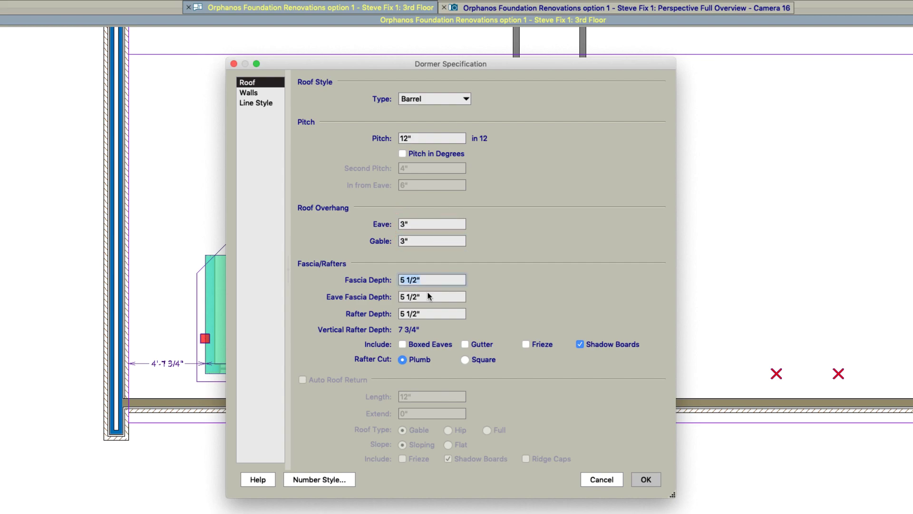
{"action": "type", "text": "3 1/2"}
{"action": "key", "text": "Tab"}
Set the leftmost dormer's walls to 72" high and 48" wide and apply the dormer changes.
{"action": "left_click", "coordinate": [256, 93]}
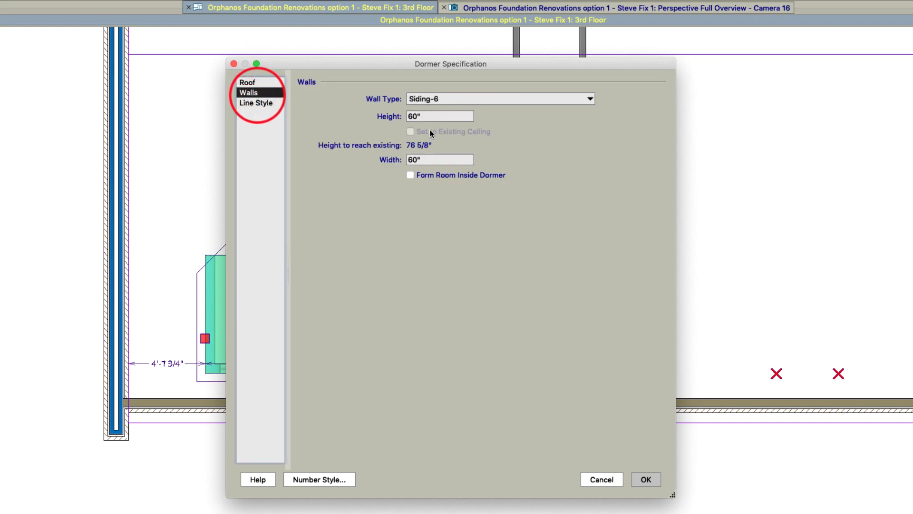
{"action": "type", "text": "72"}
{"action": "key", "text": "Tab"}
{"action": "type", "text": "48"}
{"action": "key", "text": "Tab"}
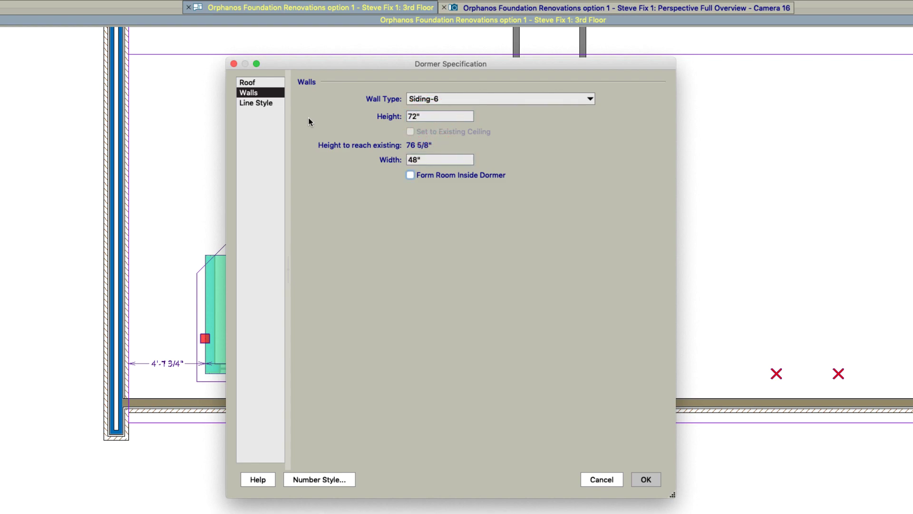
{"action": "key", "text": "Return"}
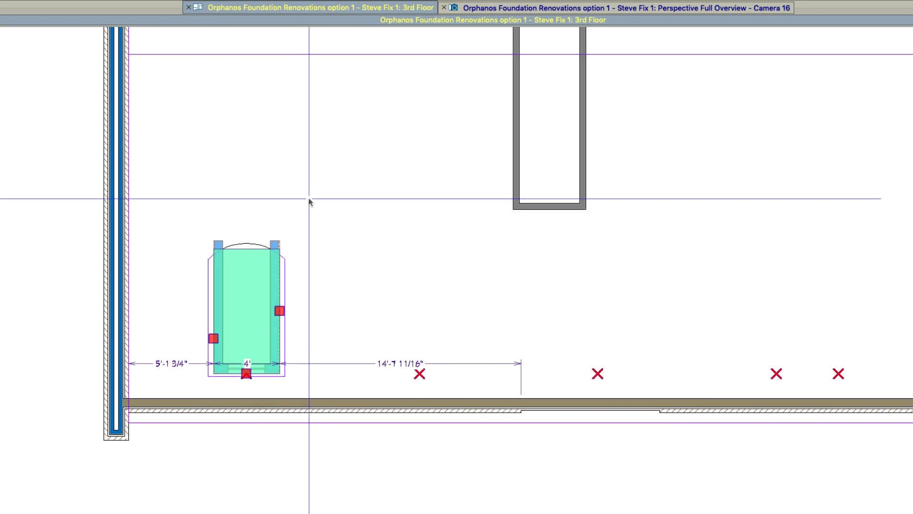
Examine the barrel dormer's shape and placement on the front roof from several angles in the perspective camera view.
{"action": "left_click", "coordinate": [521, 8]}
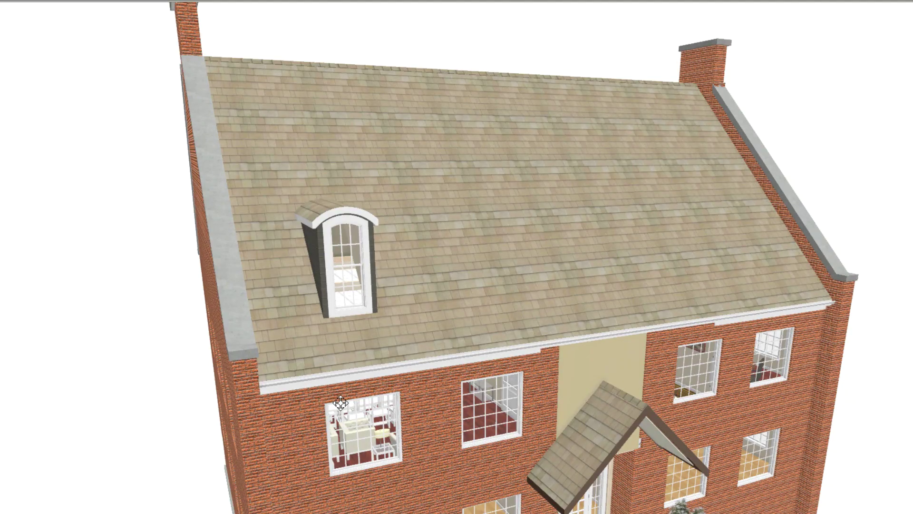
{"action": "left_click_drag", "start_coordinate": [377, 345], "coordinate": [287, 343]}
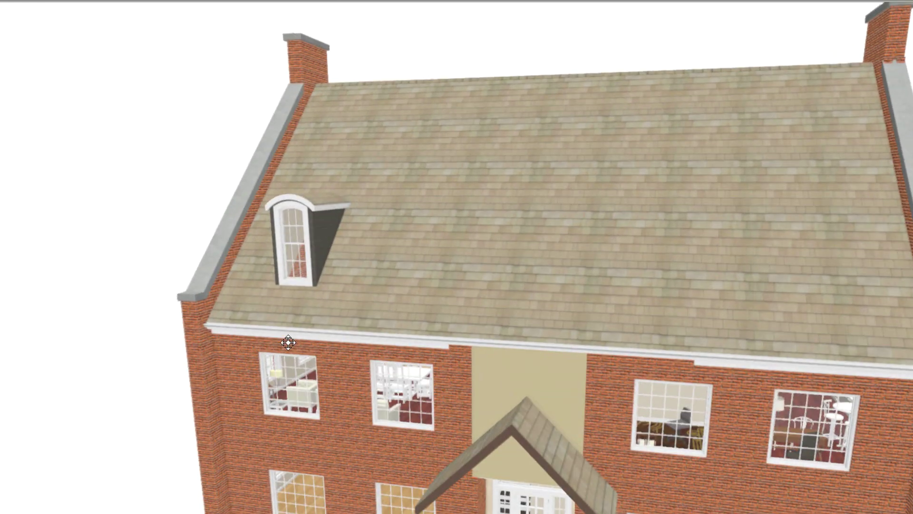
{"action": "scroll", "coordinate": [255, 266], "scroll_direction": "up", "scroll_amount": 5}
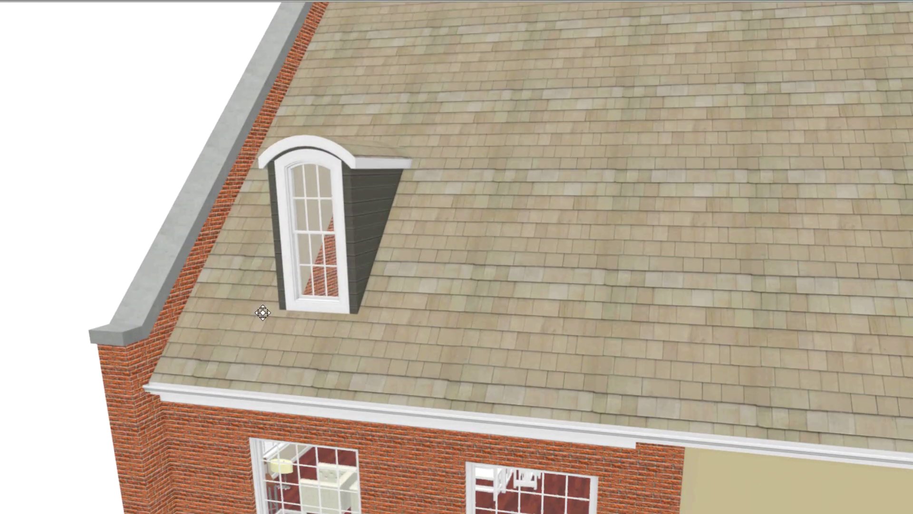
{"action": "mouse_move", "coordinate": [281, 309]}
{"action": "left_mouse_down"}
{"action": "mouse_move", "coordinate": [332, 308]}
{"action": "mouse_move", "coordinate": [321, 299]}
{"action": "mouse_move", "coordinate": [304, 320]}
{"action": "mouse_move", "coordinate": [314, 327]}
{"action": "mouse_move", "coordinate": [356, 301]}
{"action": "mouse_move", "coordinate": [358, 290]}
{"action": "mouse_move", "coordinate": [336, 300]}
{"action": "left_mouse_up"}
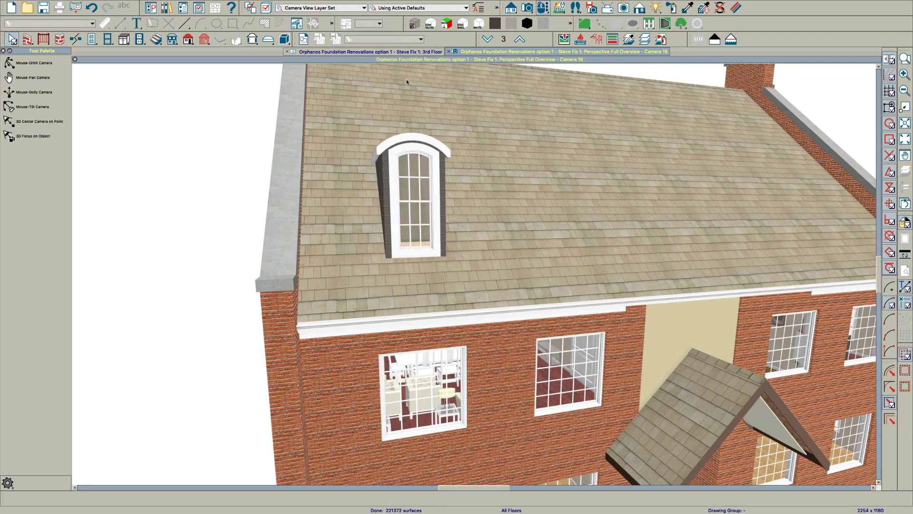
{"action": "middle_click_drag", "start_coordinate": [403, 148], "coordinate": [397, 170]}
{"action": "left_click", "coordinate": [397, 162]}
{"action": "left_click_drag", "start_coordinate": [405, 188], "coordinate": [416, 164]}
{"action": "scroll", "coordinate": [354, 197], "scroll_direction": "down", "scroll_amount": 6}
{"action": "scroll", "coordinate": [401, 228], "scroll_direction": "up", "scroll_amount": 3}
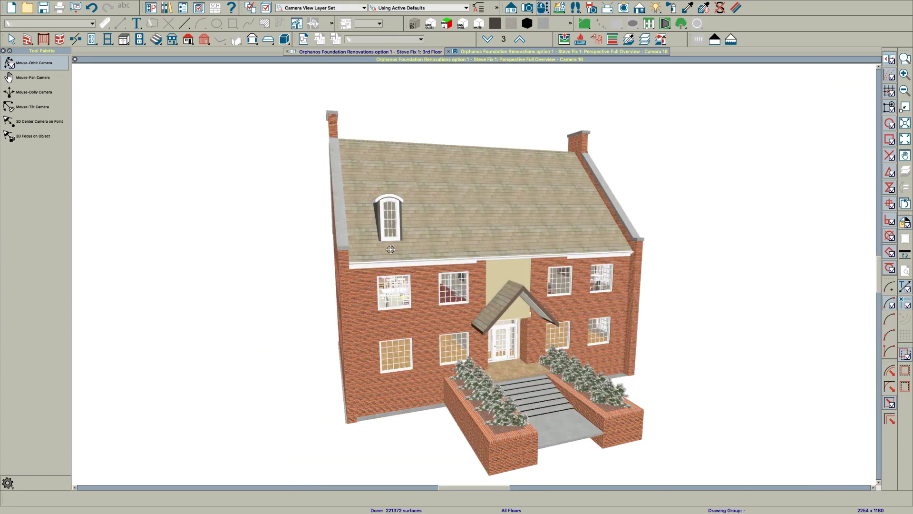
{"action": "scroll", "coordinate": [400, 228], "scroll_direction": "up", "scroll_amount": 2}
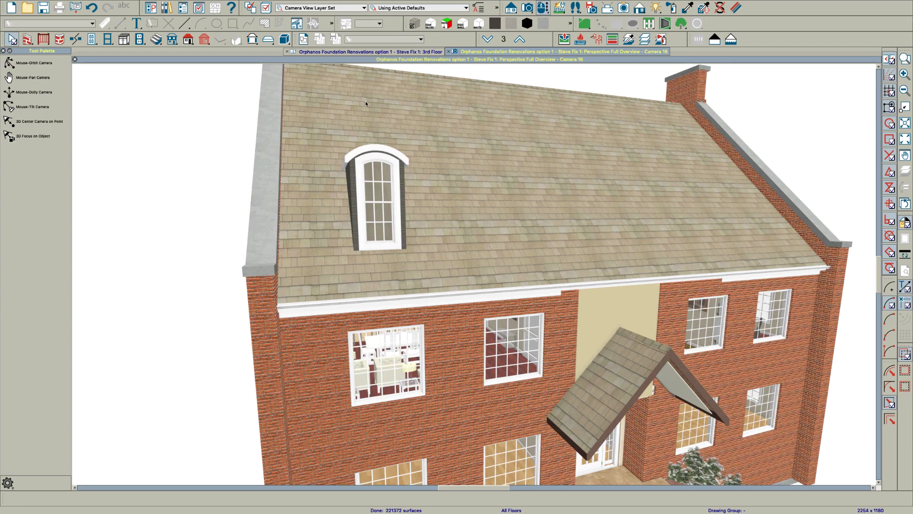
In the third-floor plan, copy the barrel dormer to four more setback points, ending at the one farthest from it.
{"action": "left_click", "coordinate": [342, 52]}
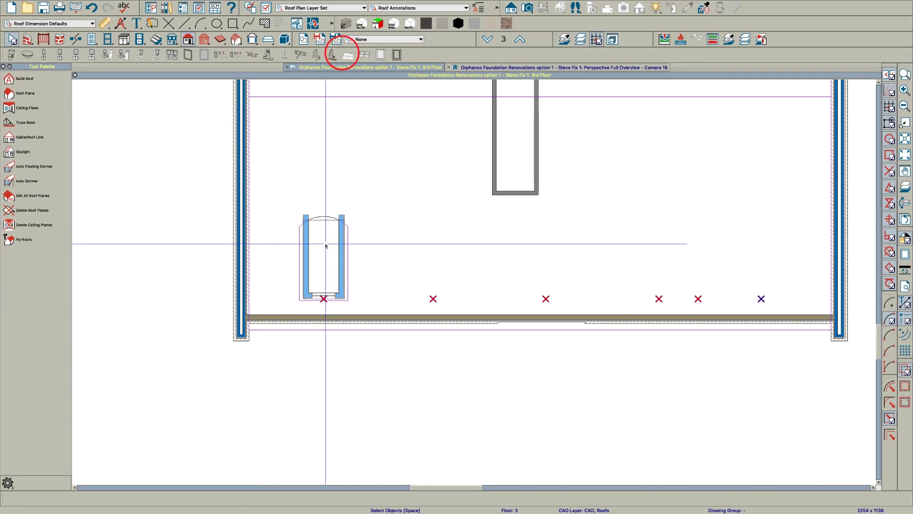
{"action": "left_click", "coordinate": [342, 268]}
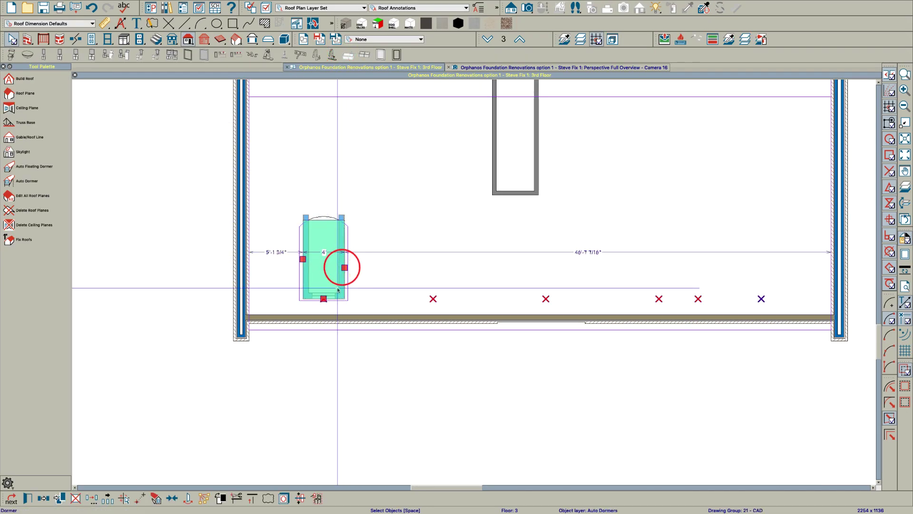
{"action": "mouse_move", "coordinate": [324, 298]}
{"action": "left_mouse_down"}
{"action": "mouse_move", "coordinate": [320, 308]}
{"action": "mouse_move", "coordinate": [322, 297]}
{"action": "mouse_move", "coordinate": [793, 300]}
{"action": "mouse_move", "coordinate": [760, 300]}
{"action": "left_mouse_up"}
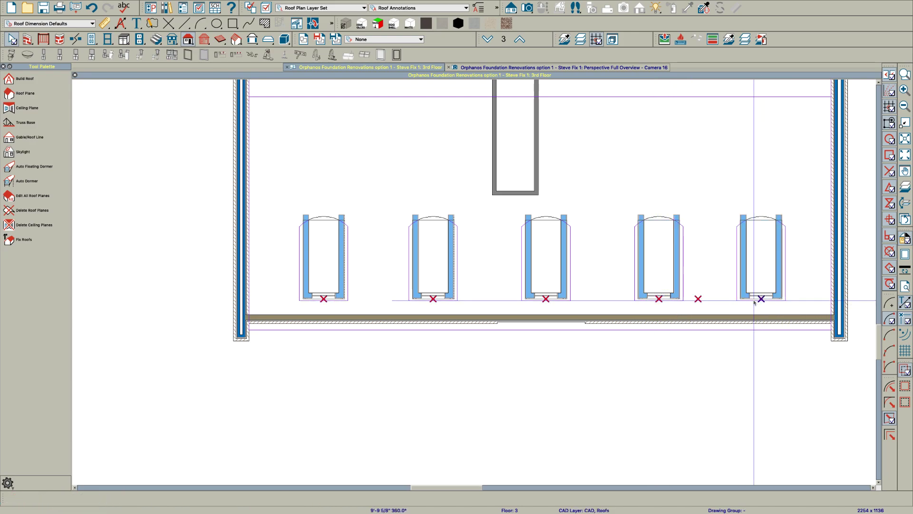
Check the row of dormers in the perspective view and inspect the wall types available for the dormer nearest the gable.
{"action": "left_click", "coordinate": [575, 68]}
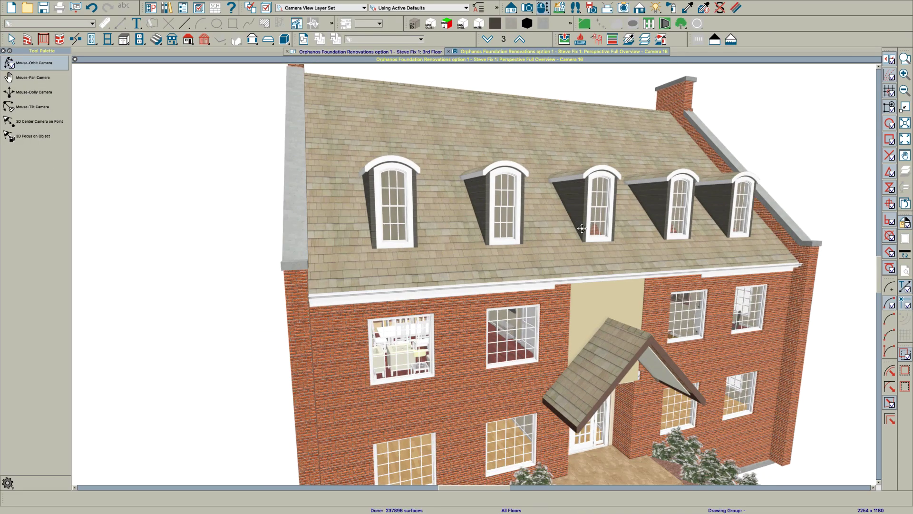
{"action": "left_click_drag", "start_coordinate": [581, 229], "coordinate": [620, 228]}
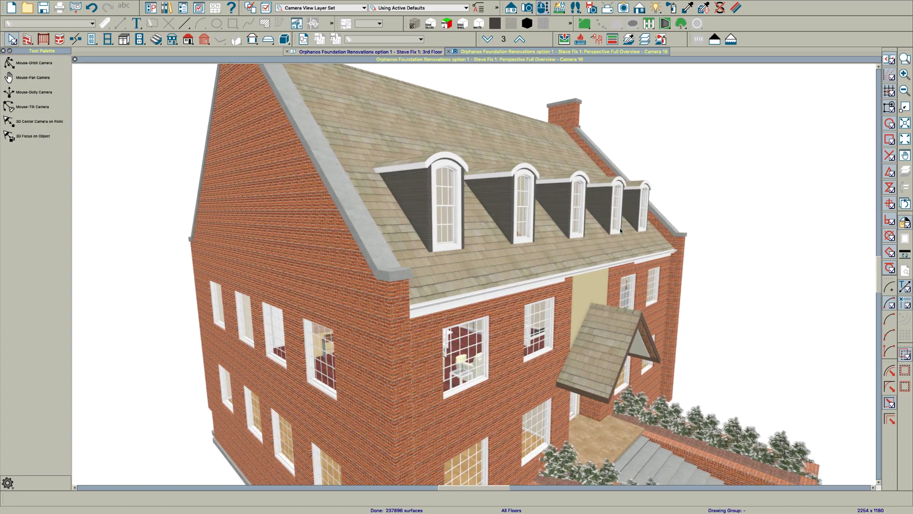
{"action": "left_click_drag", "start_coordinate": [451, 193], "coordinate": [410, 211]}
{"action": "left_click", "coordinate": [393, 208]}
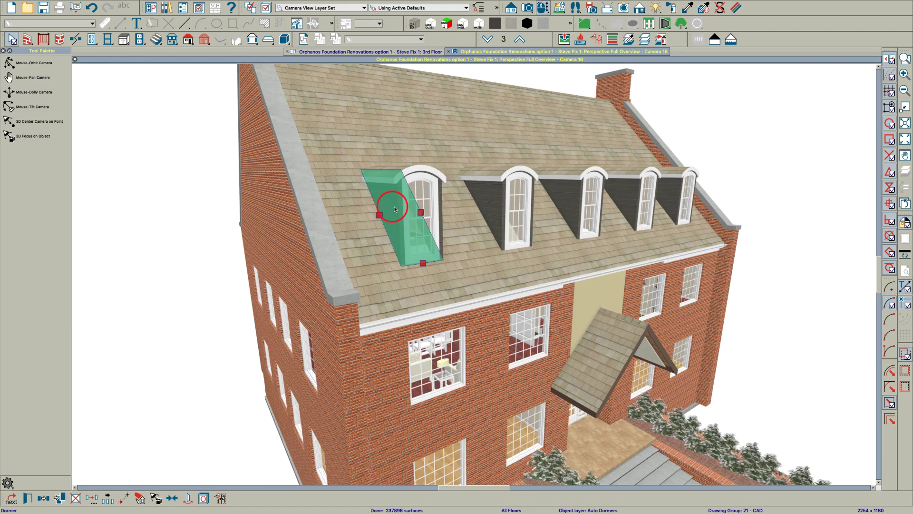
{"action": "double_click", "coordinate": [398, 206]}
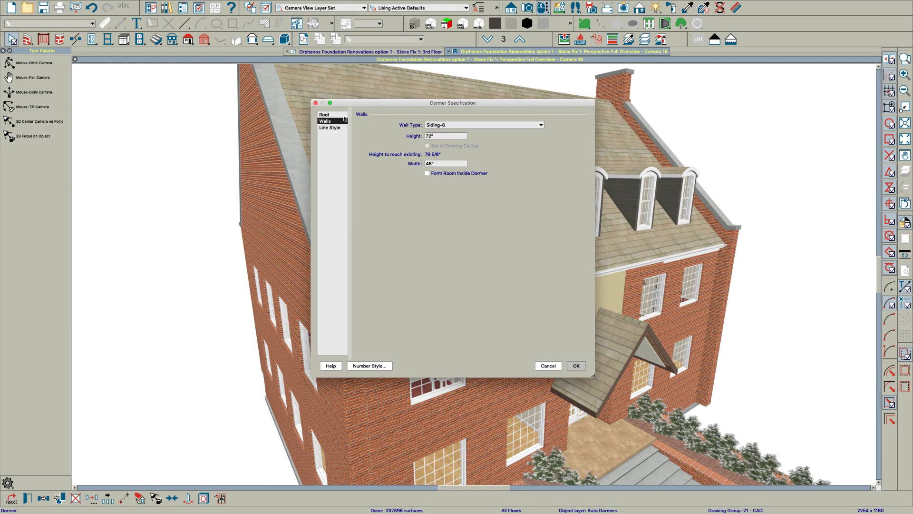
{"action": "left_click", "coordinate": [442, 126]}
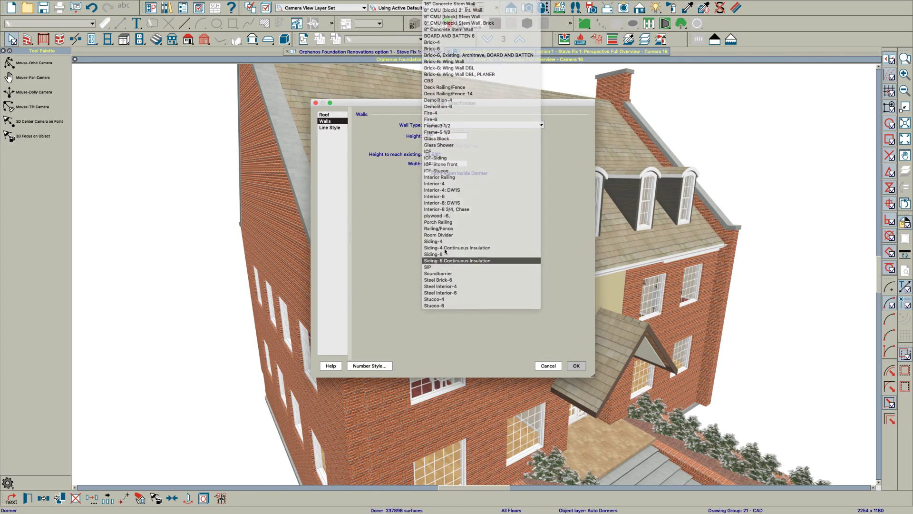
{"action": "key", "text": "Escape"}
{"action": "key", "text": "Escape"}
{"action": "key", "text": "Escape"}
Explode the middle dormer into separately editable roofs and walls.
{"action": "left_click_drag", "start_coordinate": [426, 231], "coordinate": [373, 226]}
{"action": "mouse_move", "coordinate": [373, 227]}
{"action": "left_mouse_down"}
{"action": "mouse_move", "coordinate": [398, 236]}
{"action": "mouse_move", "coordinate": [377, 231]}
{"action": "mouse_move", "coordinate": [501, 230]}
{"action": "mouse_move", "coordinate": [486, 251]}
{"action": "left_mouse_up"}
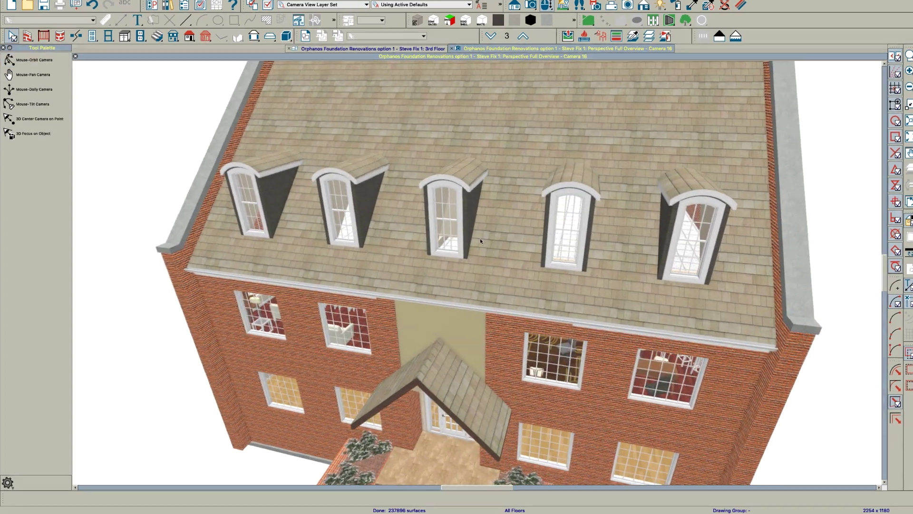
{"action": "left_click", "coordinate": [451, 223]}
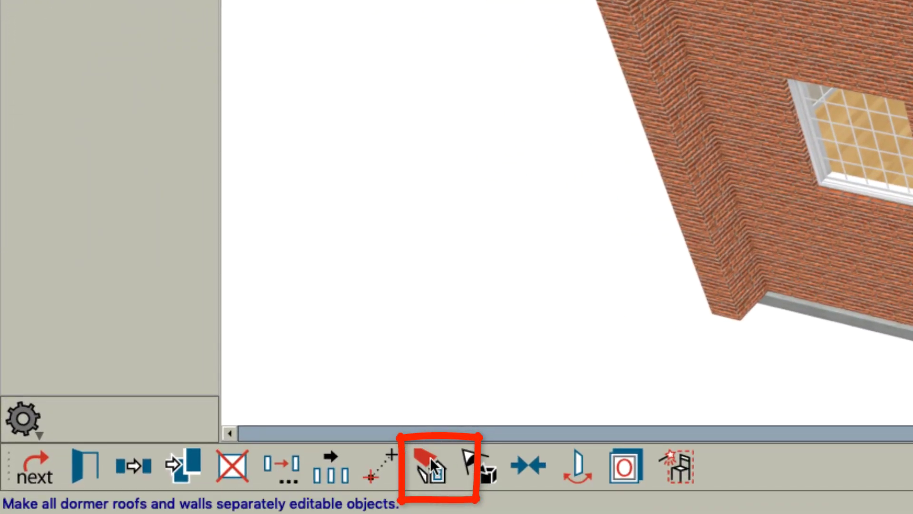
{"action": "left_click", "coordinate": [430, 458]}
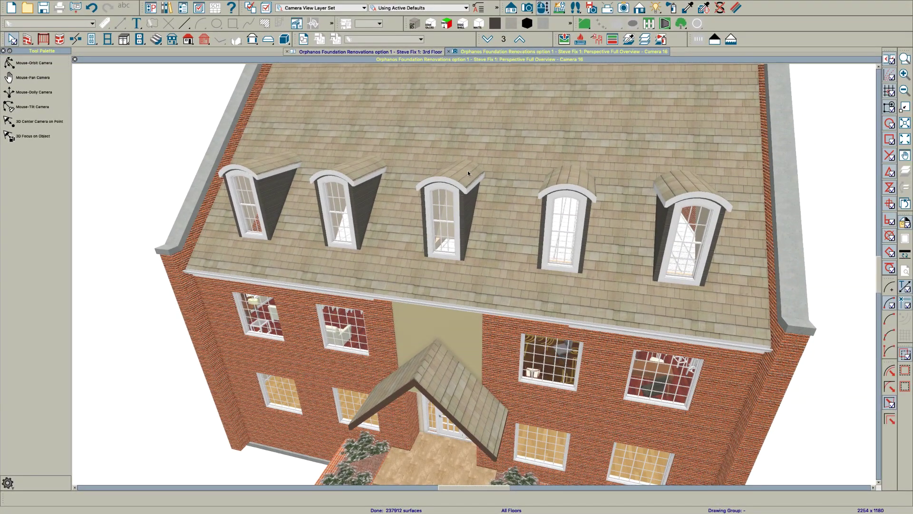
Set the middle dormer's curved roof plane to a 78° angle at the eave.
{"action": "left_click", "coordinate": [467, 174]}
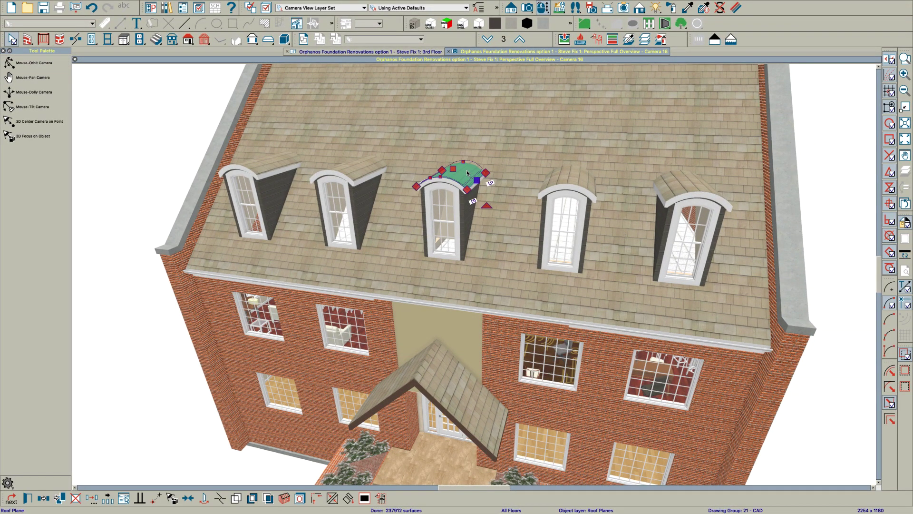
{"action": "double_click", "coordinate": [467, 173]}
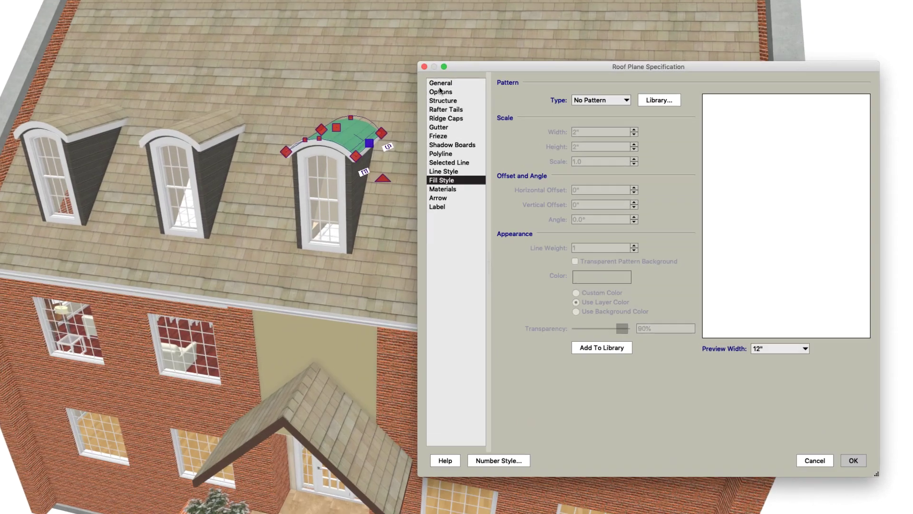
{"action": "left_click", "coordinate": [529, 136]}
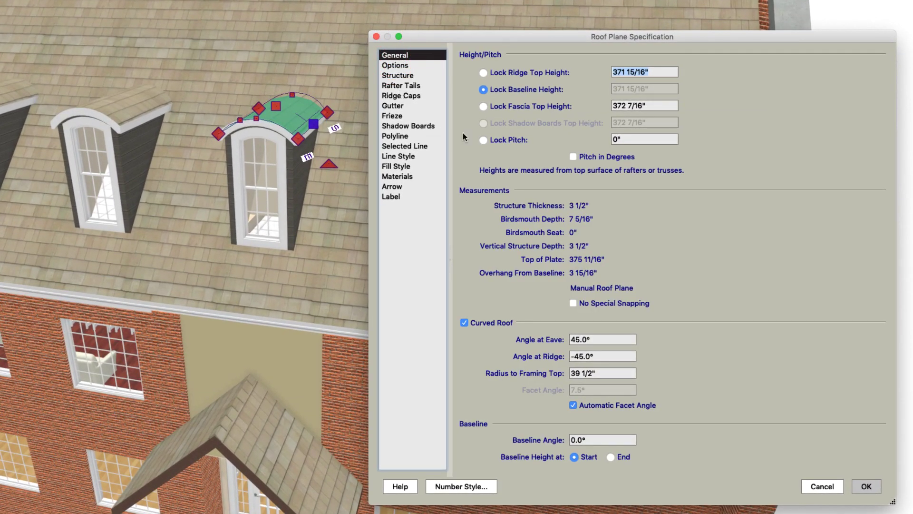
{"action": "double_click", "coordinate": [600, 336]}
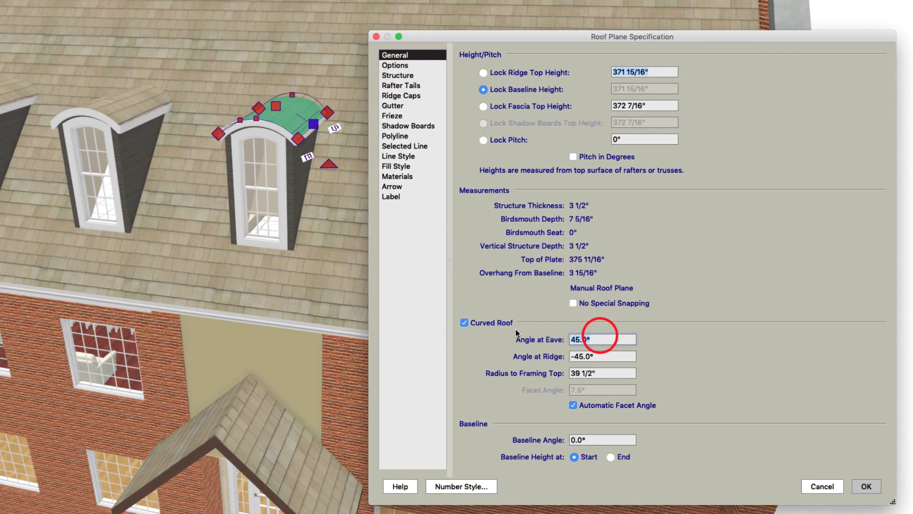
{"action": "type", "text": "78"}
{"action": "key", "text": "Tab"}
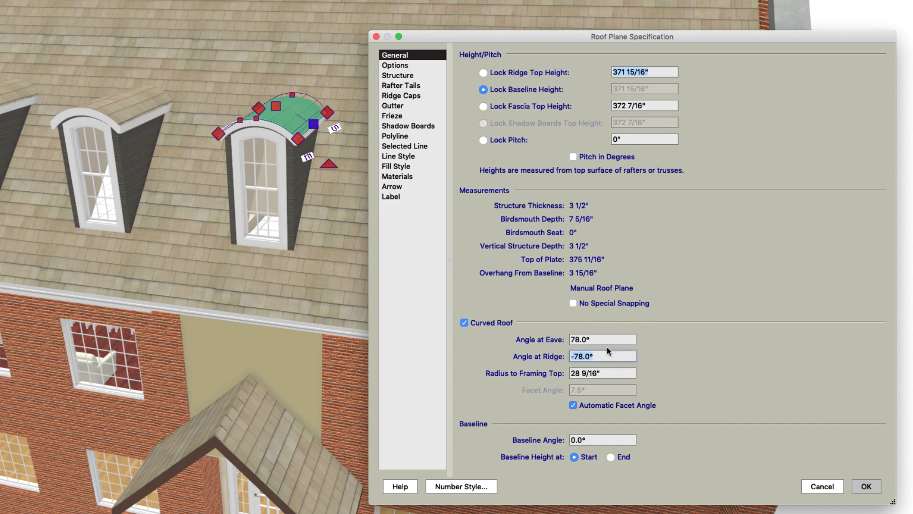
{"action": "left_click", "coordinate": [864, 487]}
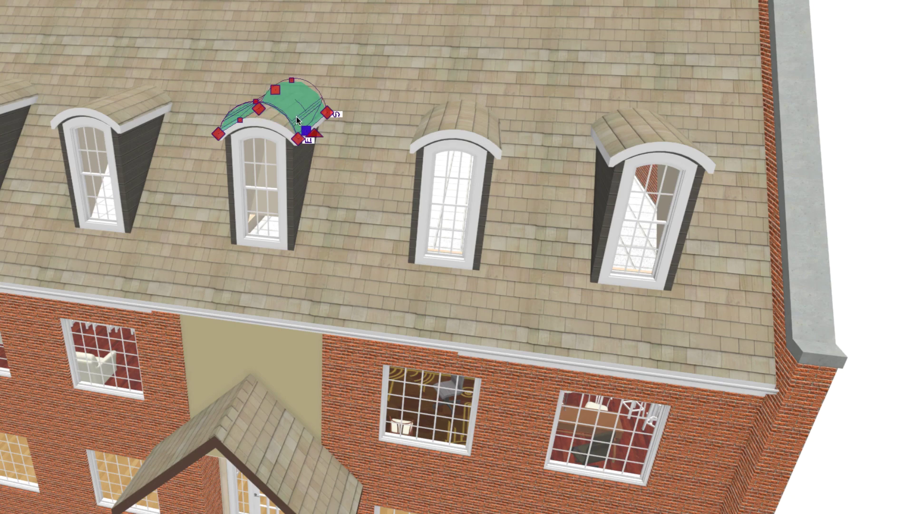
Replace the broken arch on the middle dormer's window with a full round arch.
{"action": "middle_click_drag", "start_coordinate": [297, 114], "coordinate": [497, 161]}
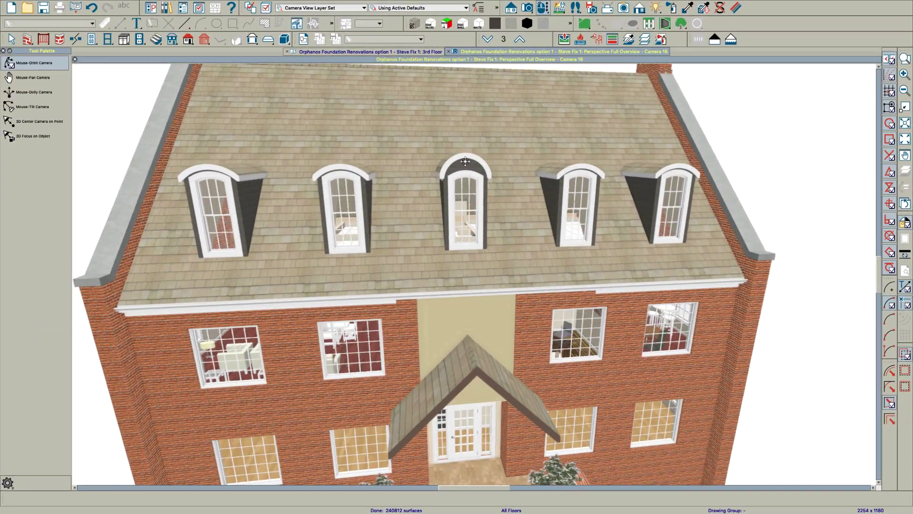
{"action": "scroll", "coordinate": [464, 164], "scroll_direction": "up", "scroll_amount": 5}
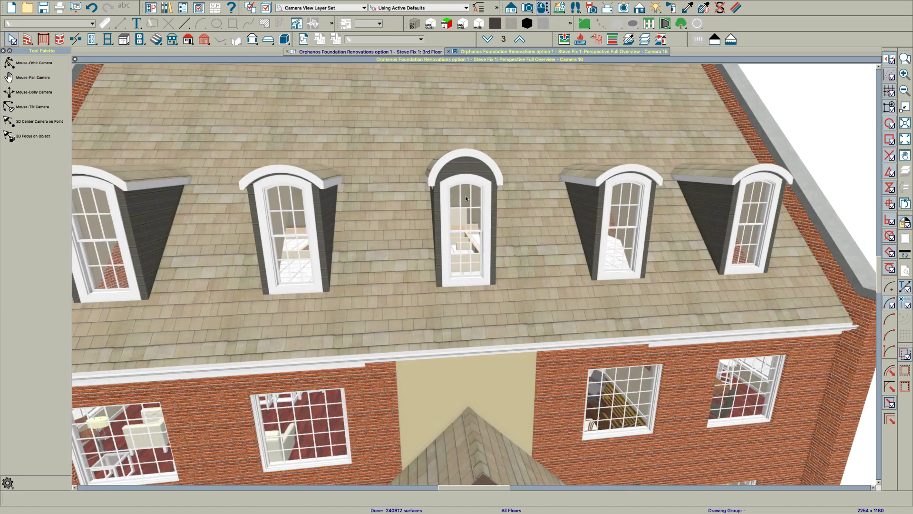
{"action": "left_click", "coordinate": [466, 198]}
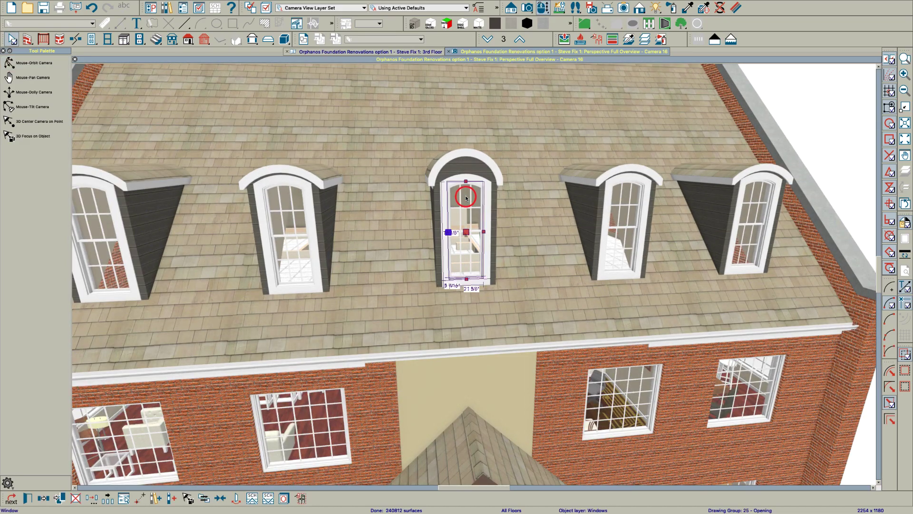
{"action": "double_click", "coordinate": [466, 199]}
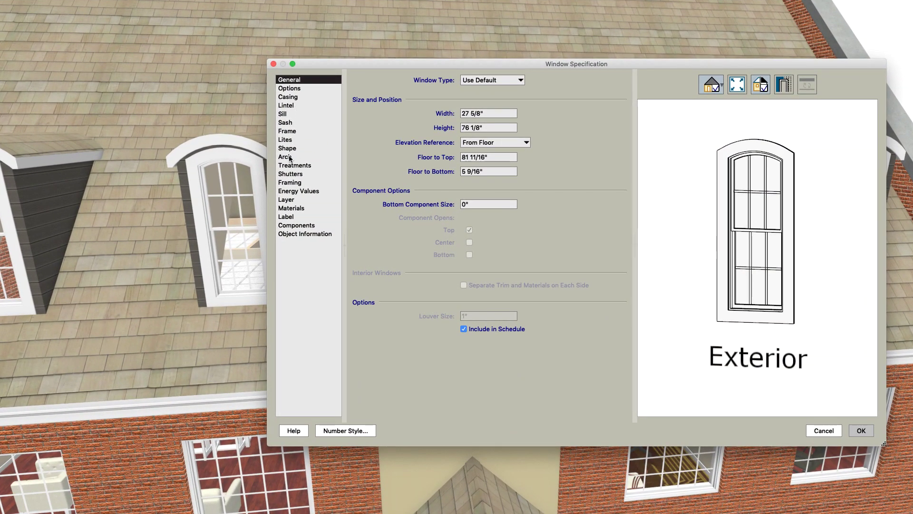
{"action": "left_click", "coordinate": [287, 157]}
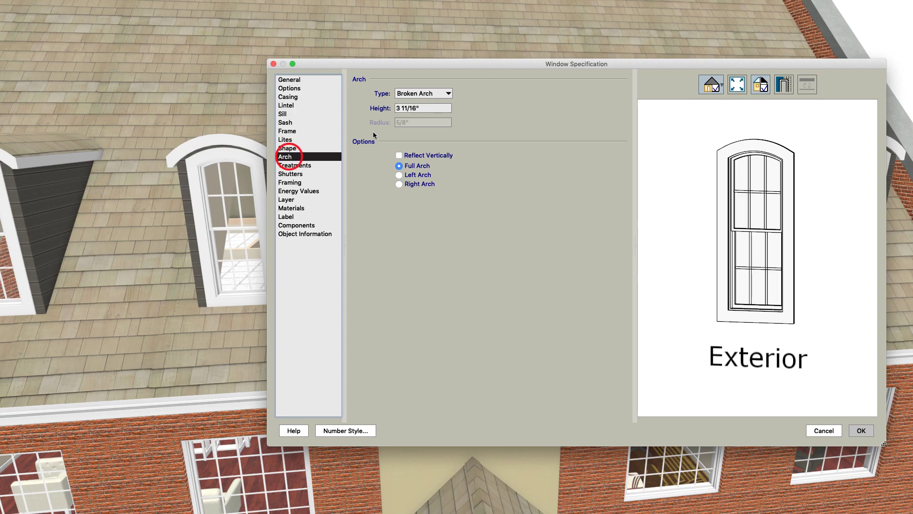
{"action": "left_click", "coordinate": [431, 98]}
{"action": "left_click", "coordinate": [417, 85]}
{"action": "left_click_drag", "start_coordinate": [418, 89], "coordinate": [419, 87]}
{"action": "left_click", "coordinate": [860, 429]}
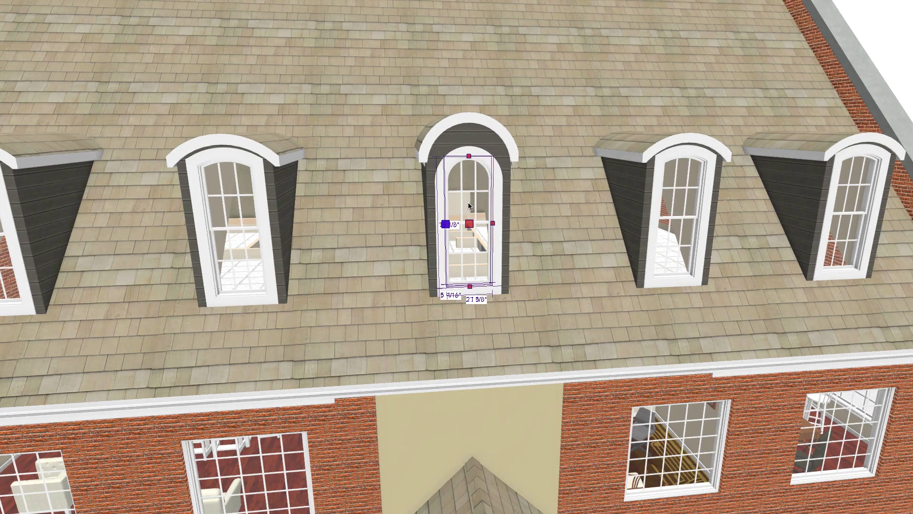
Raise the round-arched window about 7" within the middle dormer's front wall.
{"action": "left_click_drag", "start_coordinate": [471, 220], "coordinate": [471, 211]}
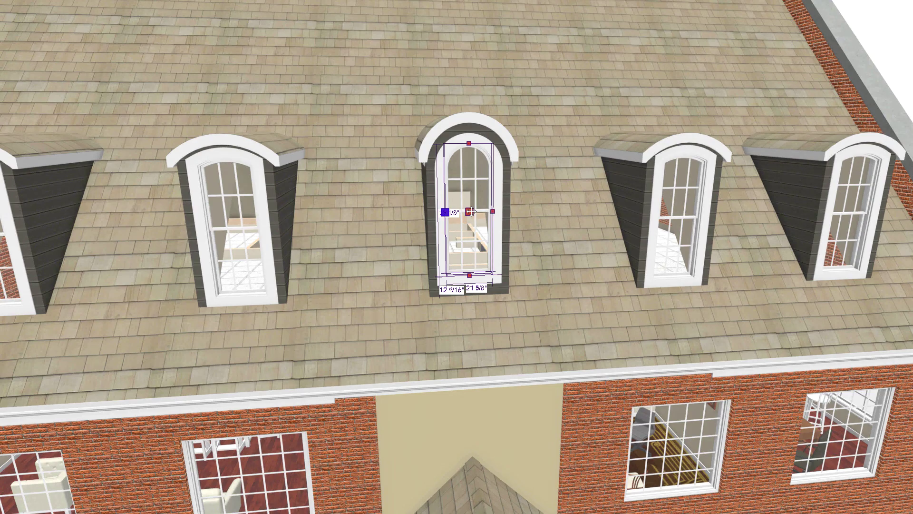
{"action": "key", "text": "Escape"}
{"action": "middle_click_drag", "start_coordinate": [470, 212], "coordinate": [493, 204]}
{"action": "left_click_drag", "start_coordinate": [493, 204], "coordinate": [507, 208]}
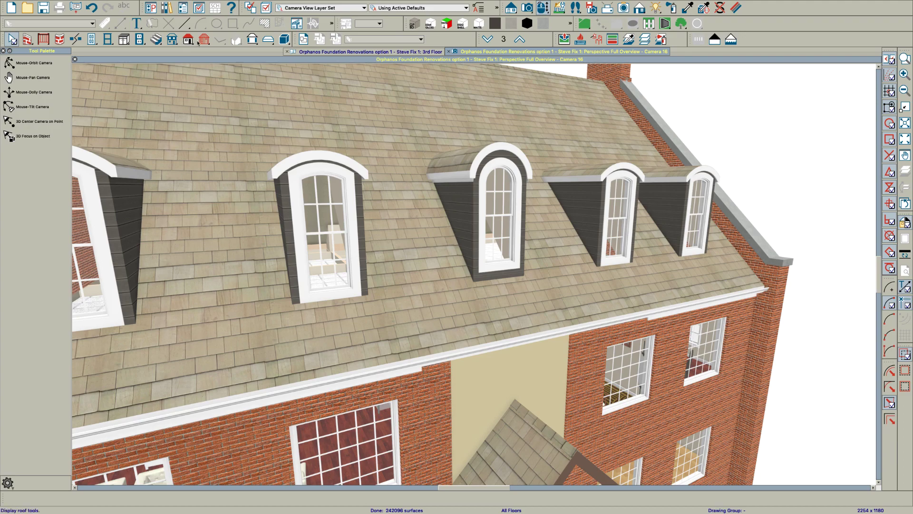
Set the corner board defaults to 5 1/2" wide and 1" thick.
{"action": "left_click", "coordinate": [250, 40]}
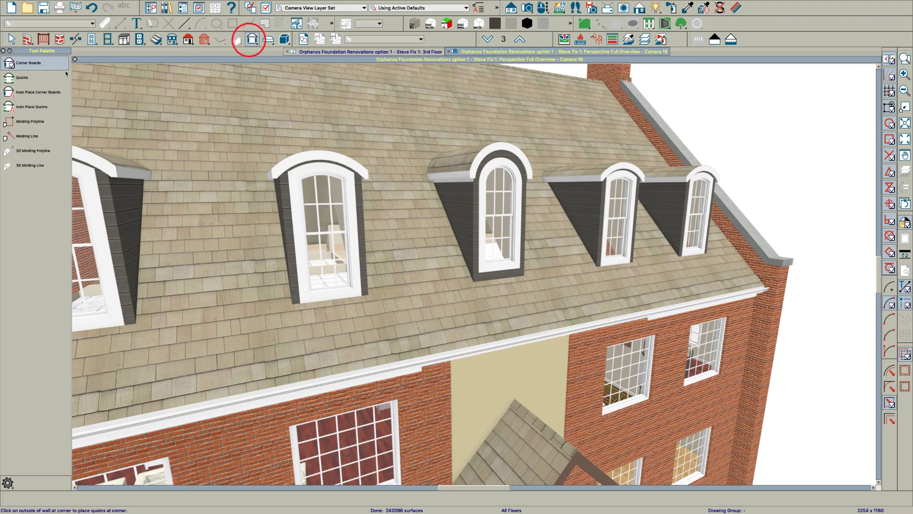
{"action": "double_click", "coordinate": [46, 63]}
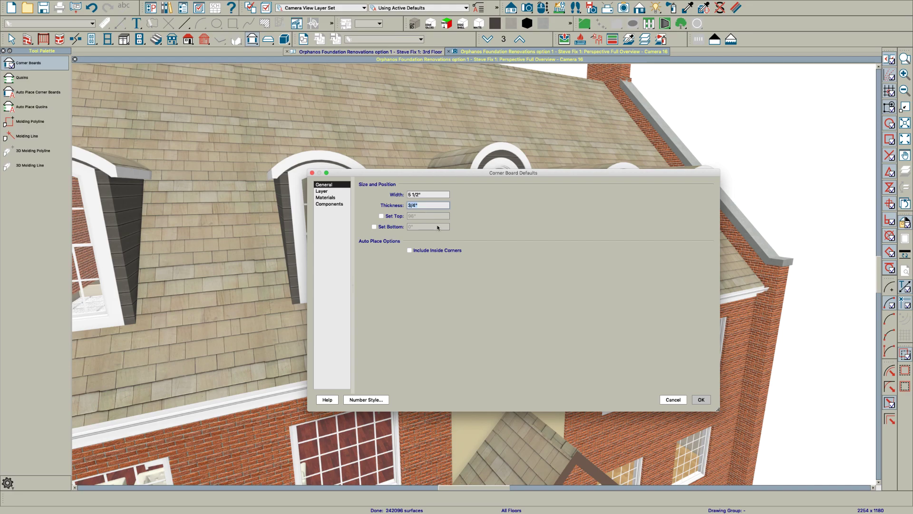
{"action": "left_click", "coordinate": [702, 400]}
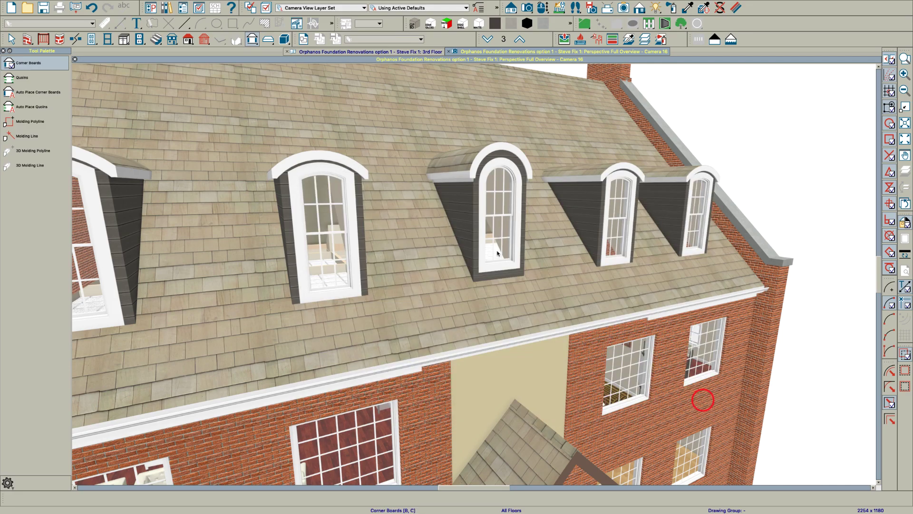
Place corner boards on both front corners of the middle dormer.
{"action": "left_click", "coordinate": [474, 227]}
{"action": "left_click_drag", "start_coordinate": [524, 236], "coordinate": [431, 206]}
{"action": "left_click", "coordinate": [433, 206]}
{"action": "key", "text": "space"}
{"action": "key", "text": "o"}
{"action": "left_click_drag", "start_coordinate": [428, 208], "coordinate": [478, 204]}
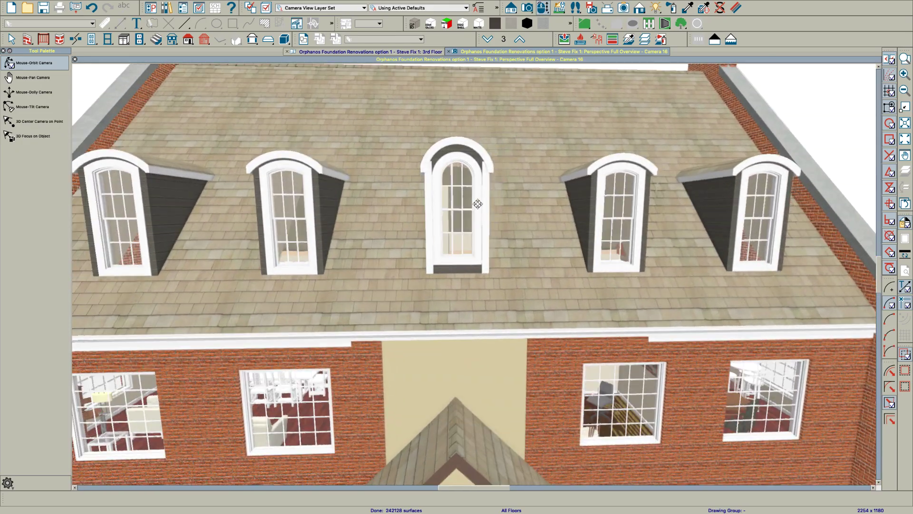
Extend the tops of both corner boards up behind the middle dormer's arched roof trim, the left one by about 3 5/8".
{"action": "scroll", "coordinate": [424, 153], "scroll_direction": "up", "scroll_amount": 5}
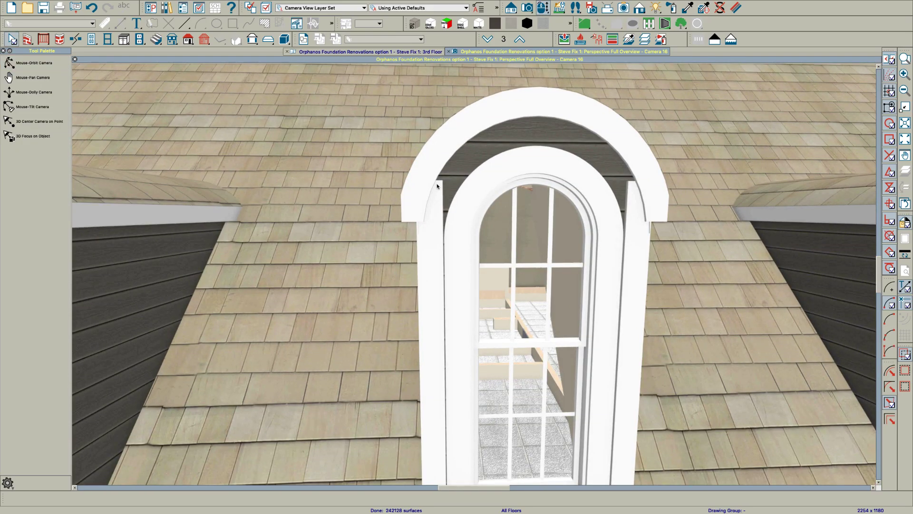
{"action": "left_click", "coordinate": [436, 184]}
{"action": "left_click_drag", "start_coordinate": [433, 180], "coordinate": [433, 166]}
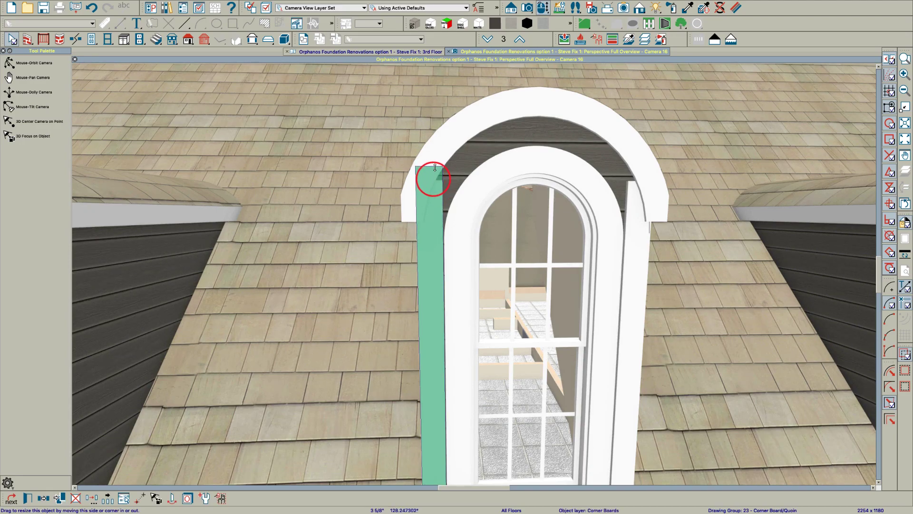
{"action": "key", "text": "Escape"}
{"action": "left_click", "coordinate": [634, 192]}
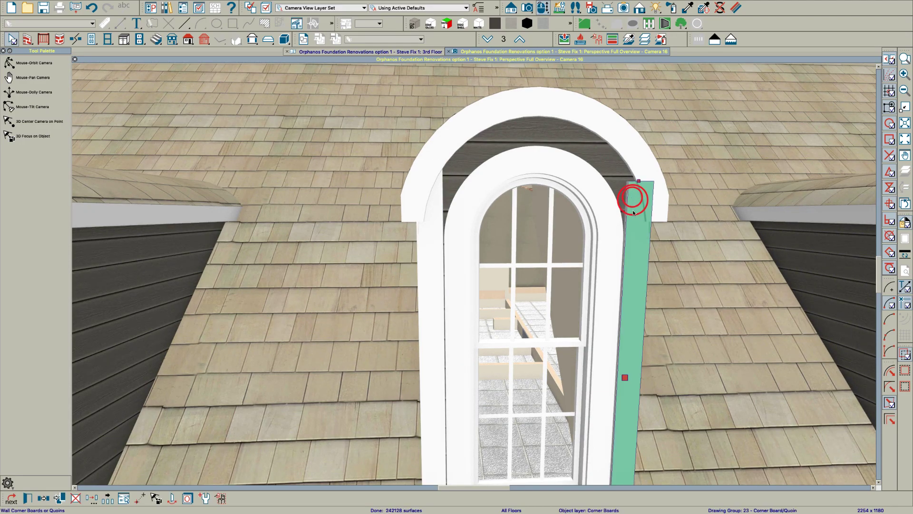
{"action": "left_click_drag", "start_coordinate": [640, 160], "coordinate": [604, 176]}
{"action": "key", "text": "Escape"}
Open the middle dormer's curved roof plane specification and start adding a new shadow board molding profile.
{"action": "scroll", "coordinate": [634, 172], "scroll_direction": "down", "scroll_amount": 2}
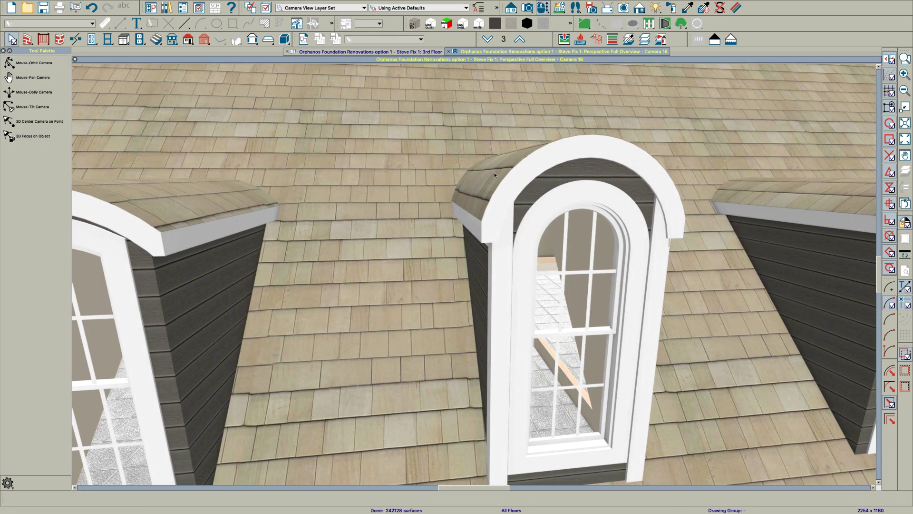
{"action": "key", "text": "space"}
{"action": "left_click", "coordinate": [494, 175]}
{"action": "double_click", "coordinate": [495, 174]}
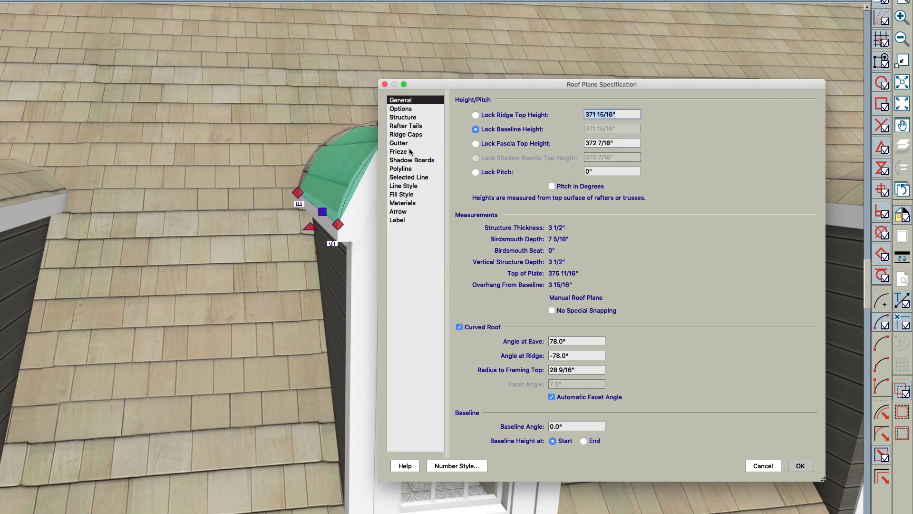
{"action": "left_click", "coordinate": [422, 159]}
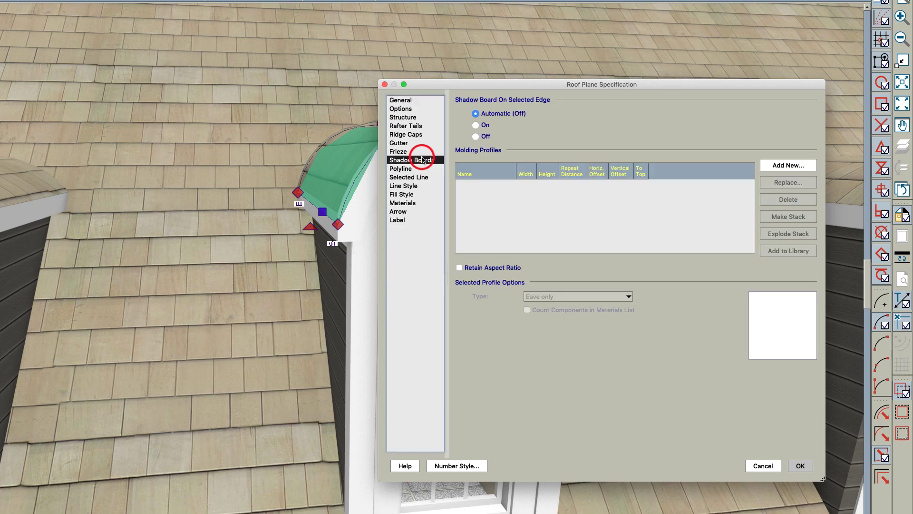
{"action": "left_click", "coordinate": [787, 165]}
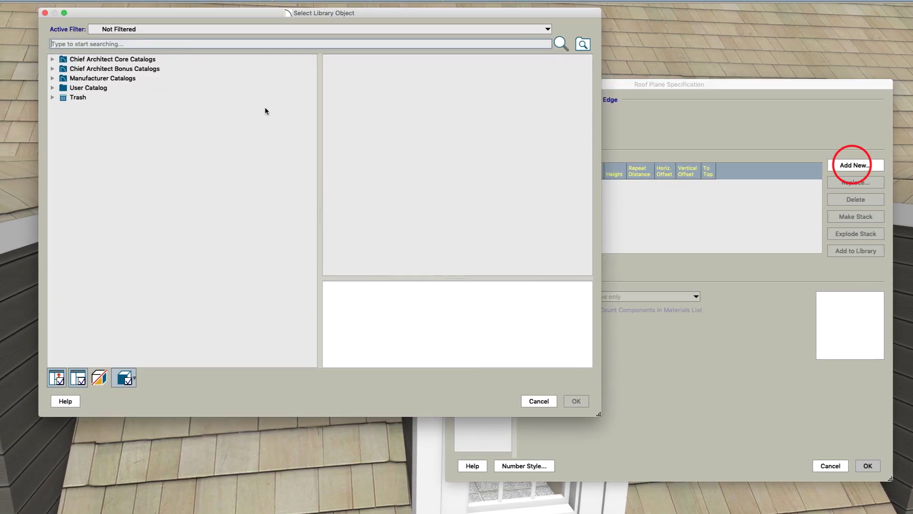
Choose the CA-20 crown molding from the core catalog's architectural profiles and apply it as an Eave and Gable shadow board.
{"action": "double_click", "coordinate": [104, 60]}
{"action": "double_click", "coordinate": [100, 69]}
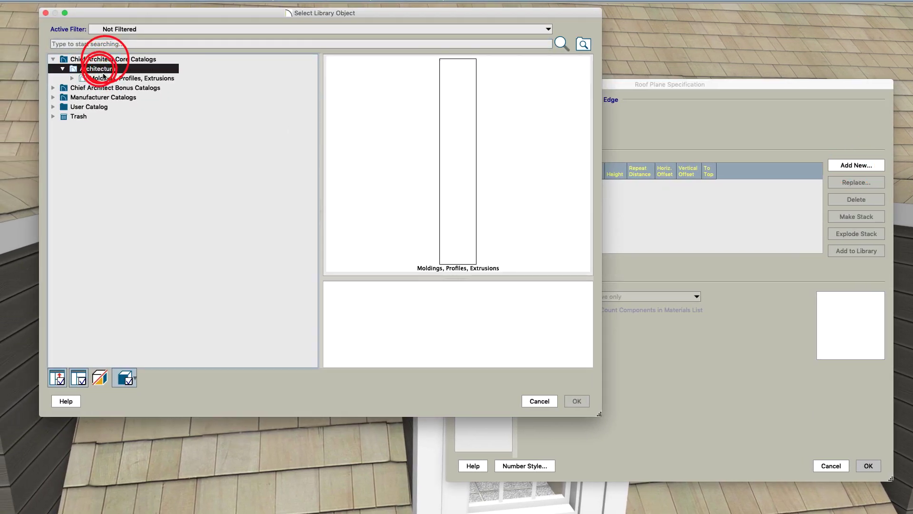
{"action": "double_click", "coordinate": [104, 78]}
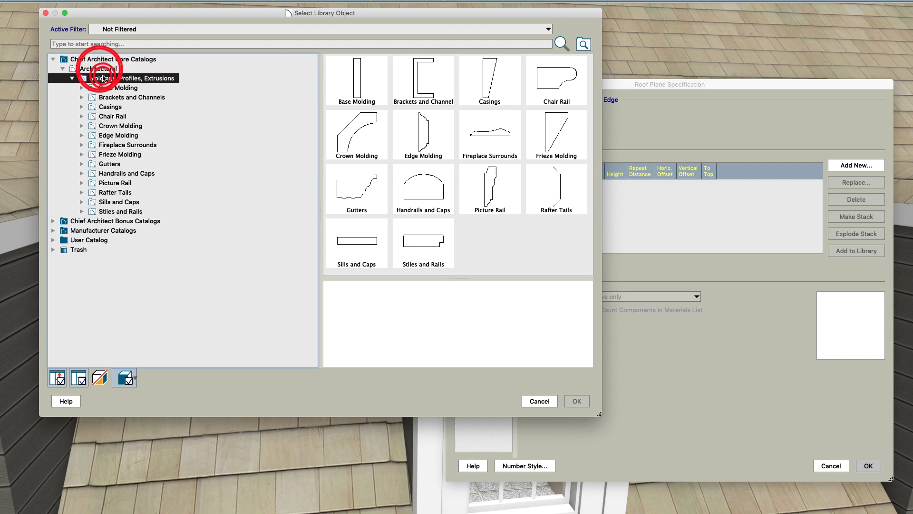
{"action": "double_click", "coordinate": [122, 125]}
{"action": "left_click", "coordinate": [475, 71]}
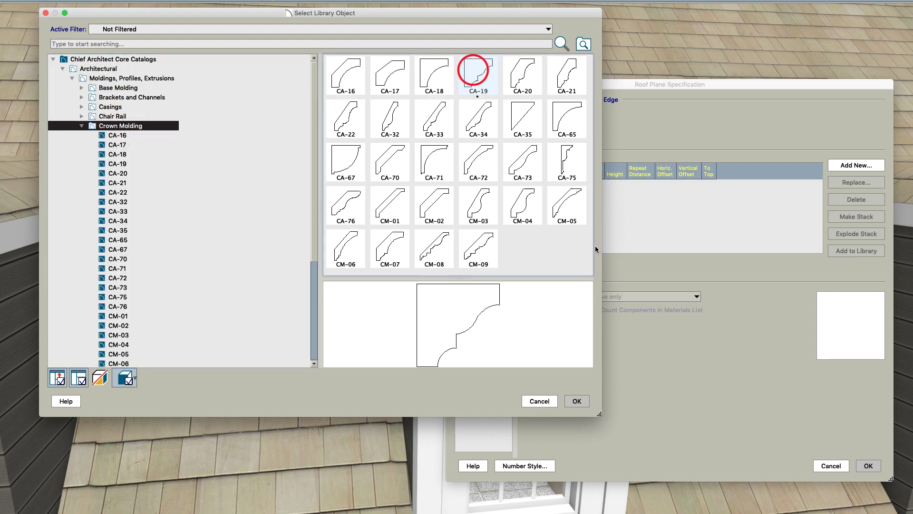
{"action": "left_click", "coordinate": [519, 74]}
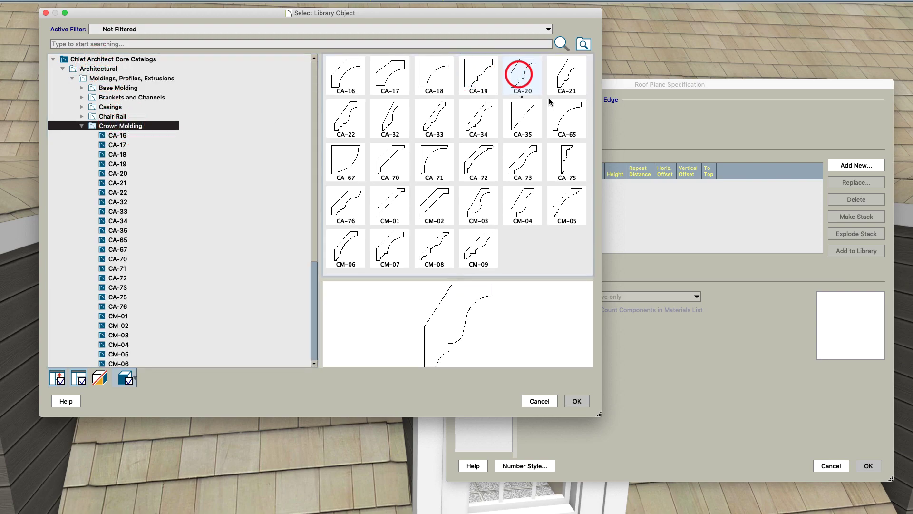
{"action": "left_click", "coordinate": [573, 398]}
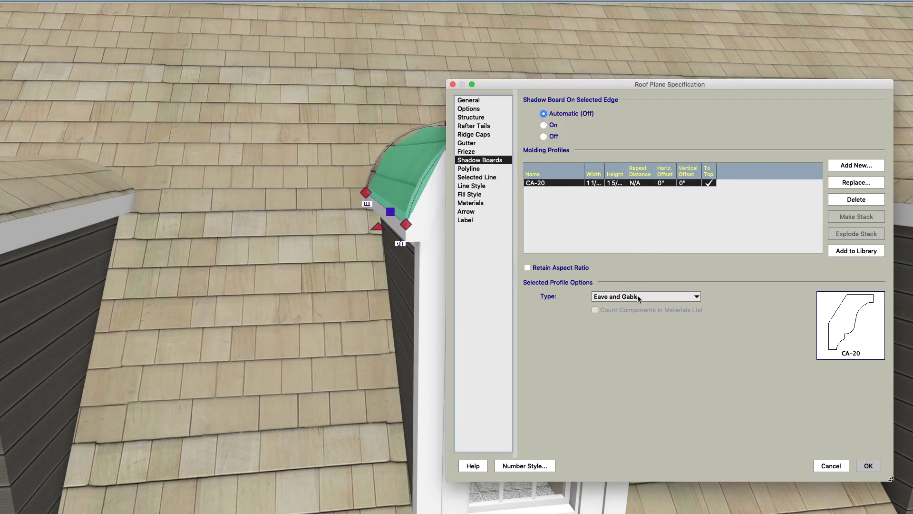
{"action": "left_click", "coordinate": [867, 466]}
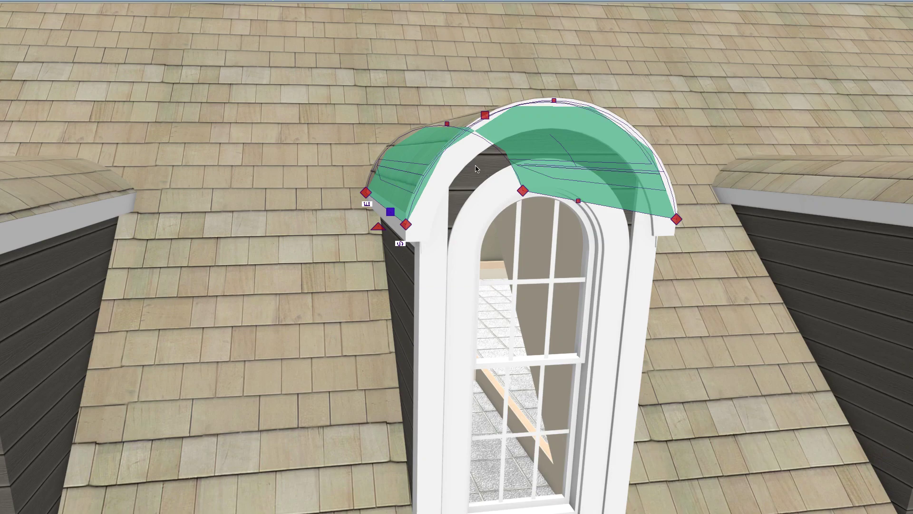
{"action": "key", "text": "Escape"}
Adjust the rear edge of the middle dormer's curved roof plane where it meets the main roof.
{"action": "left_click_drag", "start_coordinate": [450, 173], "coordinate": [375, 180]}
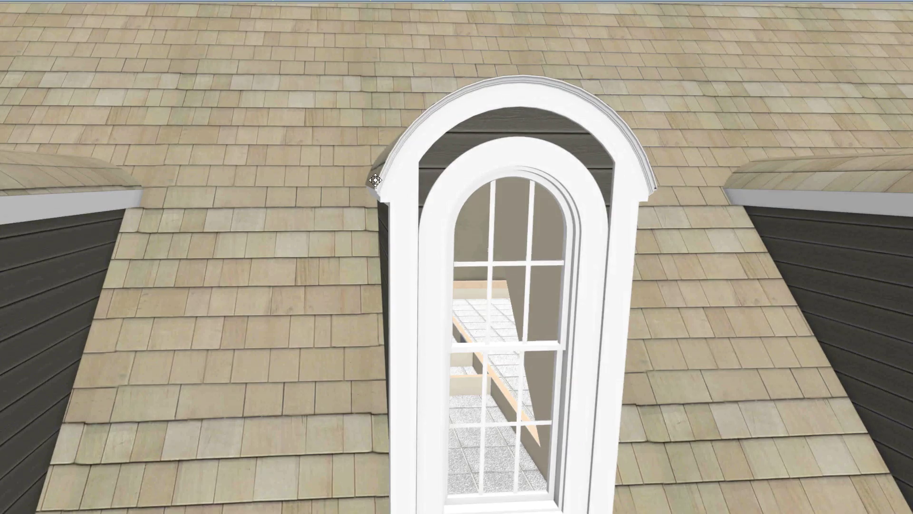
{"action": "scroll", "coordinate": [426, 209], "scroll_direction": "down", "scroll_amount": 4}
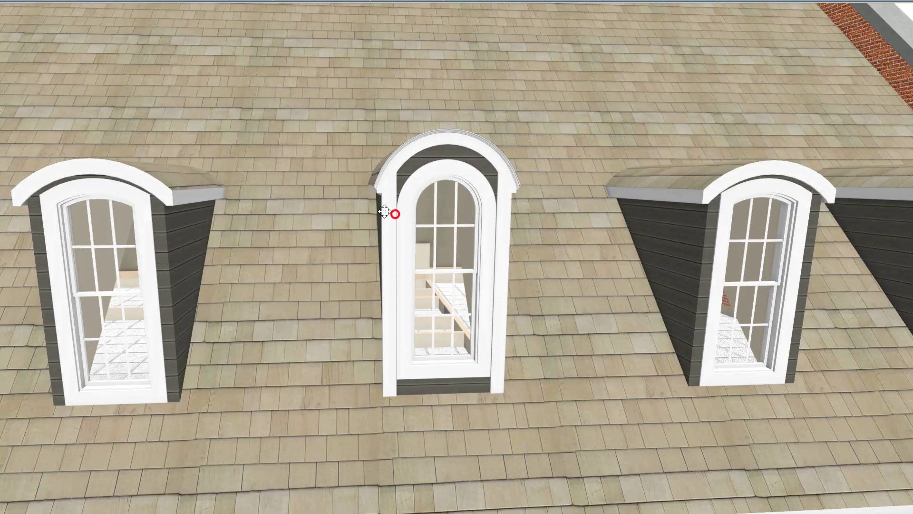
{"action": "left_click_drag", "start_coordinate": [384, 211], "coordinate": [399, 198]}
{"action": "scroll", "coordinate": [476, 209], "scroll_direction": "down", "scroll_amount": 6}
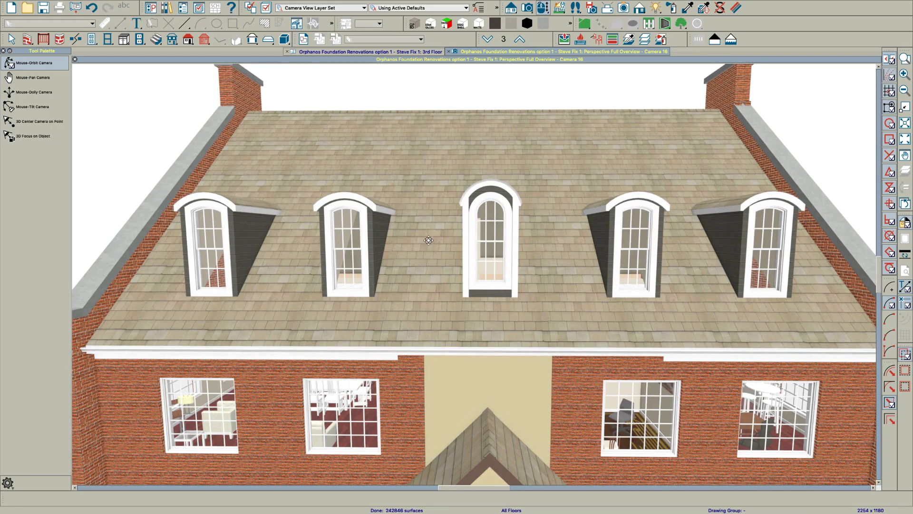
{"action": "mouse_move", "coordinate": [428, 240]}
{"action": "left_mouse_down"}
{"action": "mouse_move", "coordinate": [438, 235]}
{"action": "mouse_move", "coordinate": [421, 245]}
{"action": "left_mouse_up"}
{"action": "scroll", "coordinate": [455, 223], "scroll_direction": "up", "scroll_amount": 4}
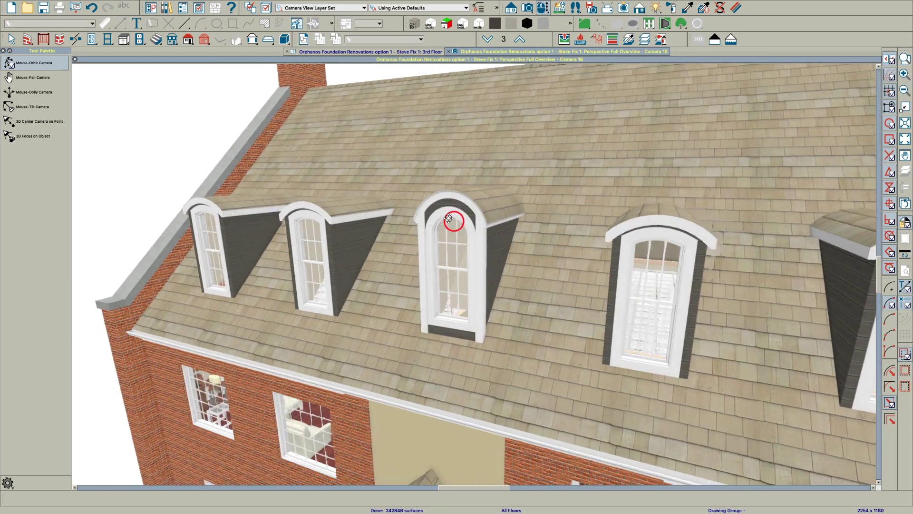
{"action": "middle_click_drag", "start_coordinate": [449, 218], "coordinate": [444, 259]}
{"action": "left_click", "coordinate": [504, 211]}
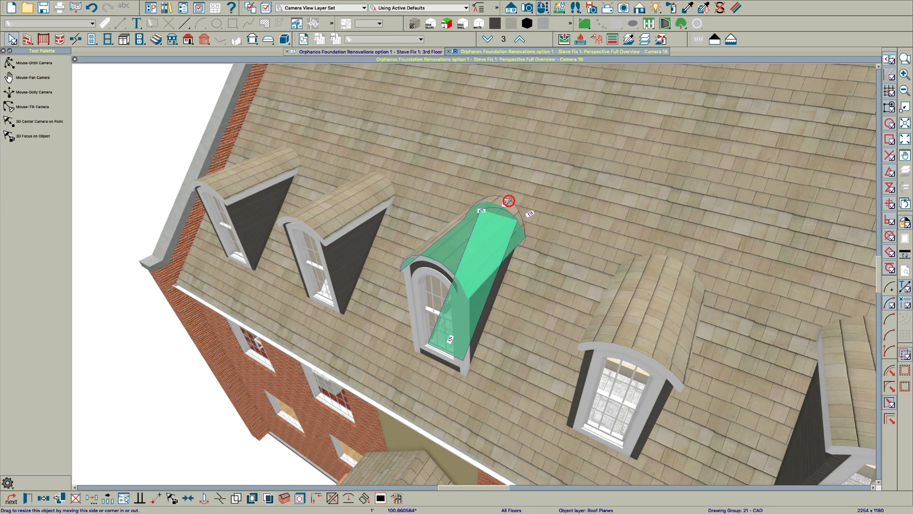
{"action": "mouse_move", "coordinate": [509, 203]}
{"action": "left_mouse_down"}
{"action": "mouse_move", "coordinate": [502, 227]}
{"action": "mouse_move", "coordinate": [497, 214]}
{"action": "left_mouse_up"}
{"action": "key", "text": "Escape"}
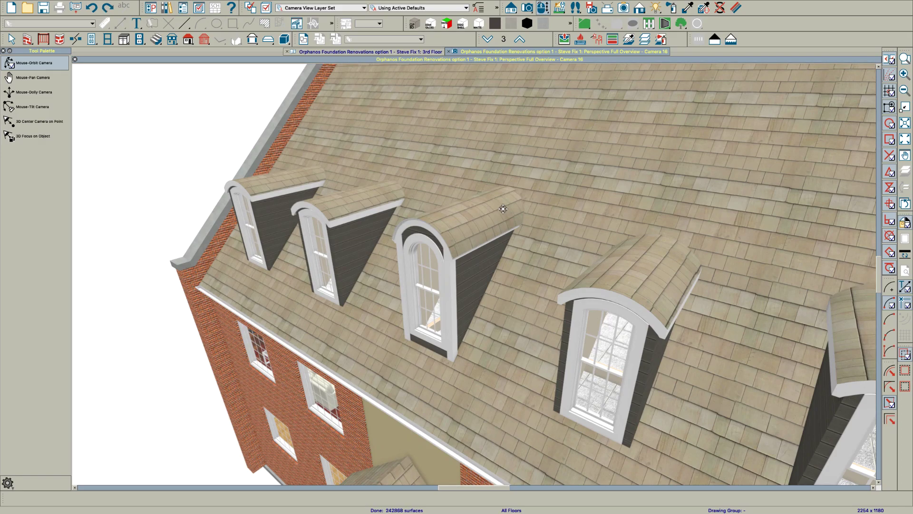
Extend the rear edge of the middle dormer's curved roof farther into the main roof to close the gap.
{"action": "left_click_drag", "start_coordinate": [500, 205], "coordinate": [386, 231]}
{"action": "scroll", "coordinate": [496, 221], "scroll_direction": "up", "scroll_amount": 5}
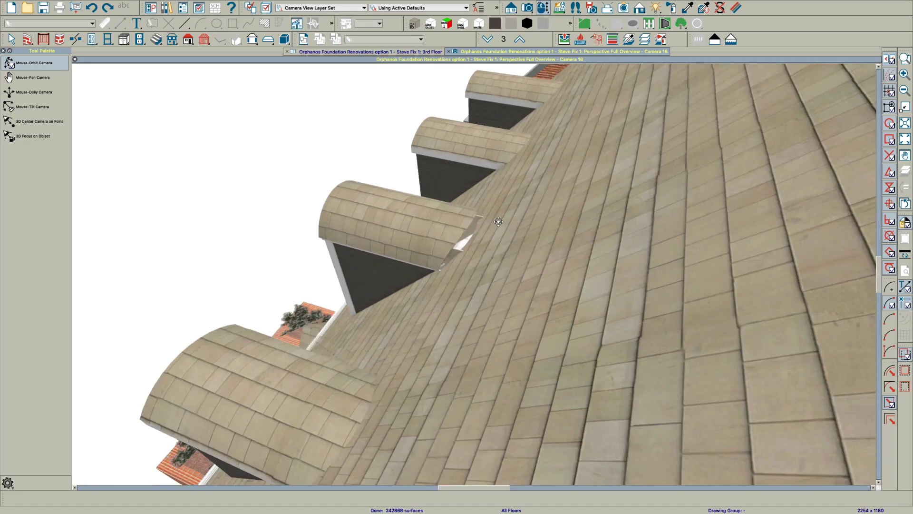
{"action": "middle_click_drag", "start_coordinate": [329, 235], "coordinate": [356, 240]}
{"action": "scroll", "coordinate": [486, 263], "scroll_direction": "down", "scroll_amount": 1}
{"action": "left_click", "coordinate": [486, 263]}
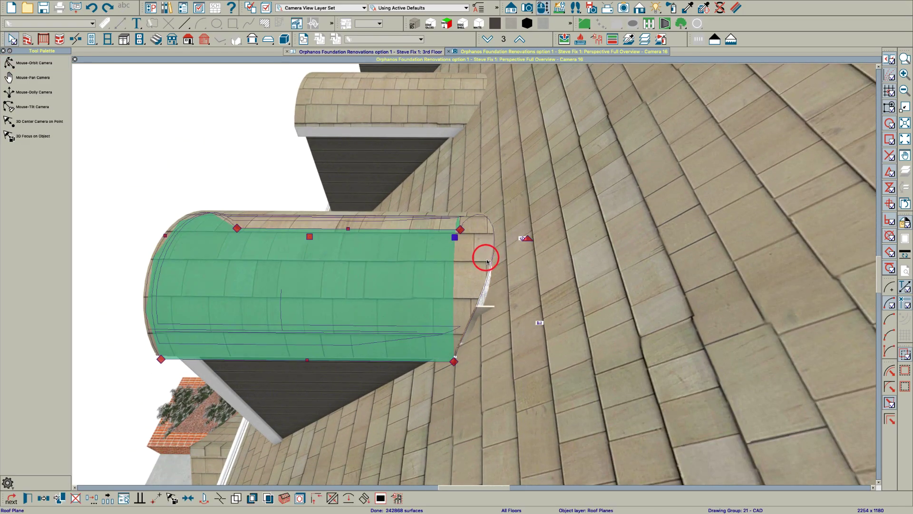
{"action": "left_click_drag", "start_coordinate": [493, 263], "coordinate": [498, 263]}
{"action": "key", "text": "Tab"}
{"action": "key", "text": "Tab"}
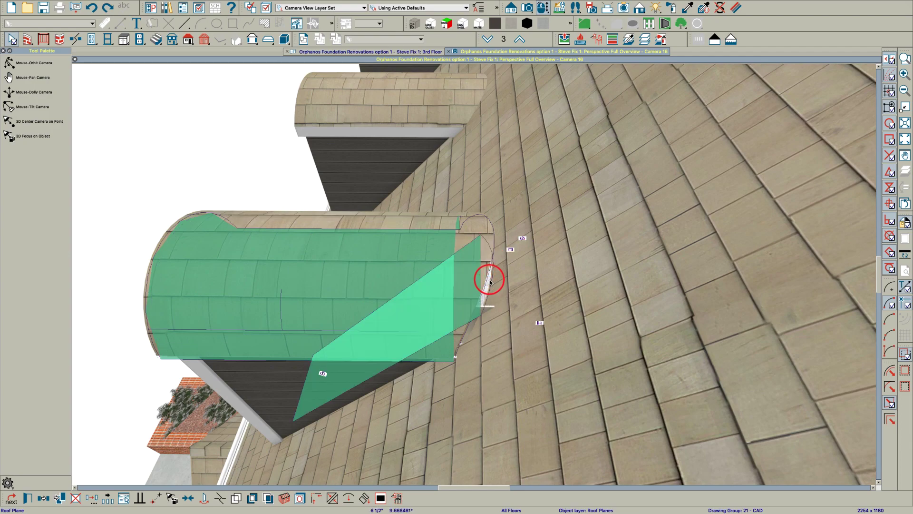
{"action": "mouse_move", "coordinate": [490, 280]}
{"action": "left_mouse_down"}
{"action": "mouse_move", "coordinate": [467, 283]}
{"action": "mouse_move", "coordinate": [558, 226]}
{"action": "mouse_move", "coordinate": [516, 231]}
{"action": "left_mouse_up"}
{"action": "key", "text": "space"}
Examine the front roof from several angles to compare the middle dormer with the four flanking dormers.
{"action": "scroll", "coordinate": [490, 280], "scroll_direction": "down", "scroll_amount": 3}
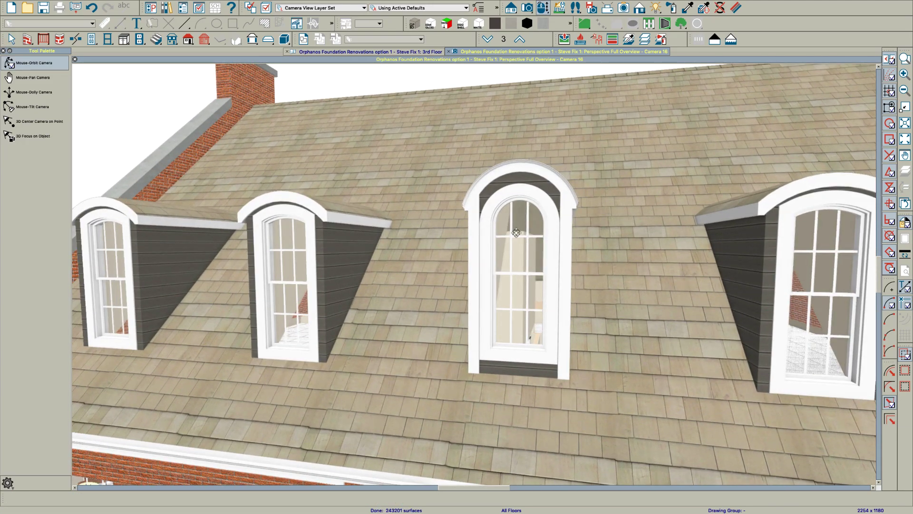
{"action": "scroll", "coordinate": [435, 261], "scroll_direction": "down", "scroll_amount": 3}
{"action": "scroll", "coordinate": [436, 269], "scroll_direction": "down", "scroll_amount": 2}
{"action": "left_click_drag", "start_coordinate": [504, 270], "coordinate": [392, 270]}
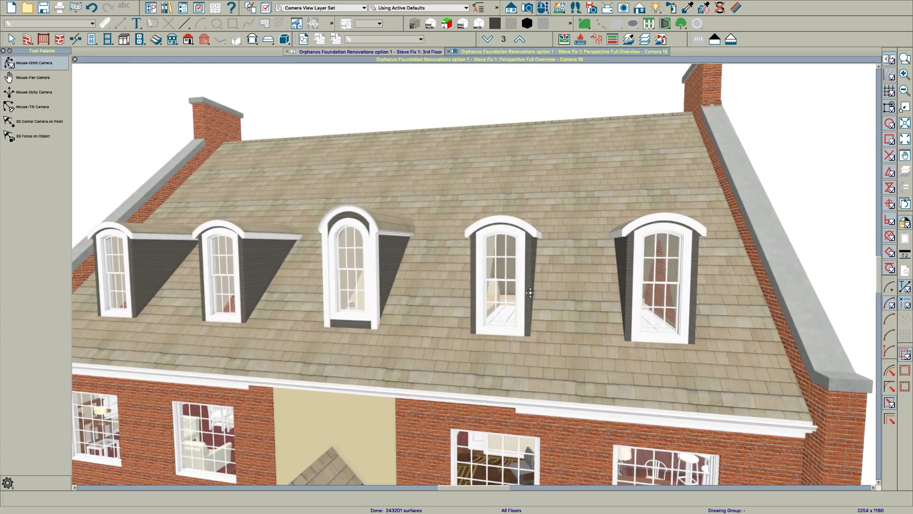
{"action": "left_click", "coordinate": [563, 278]}
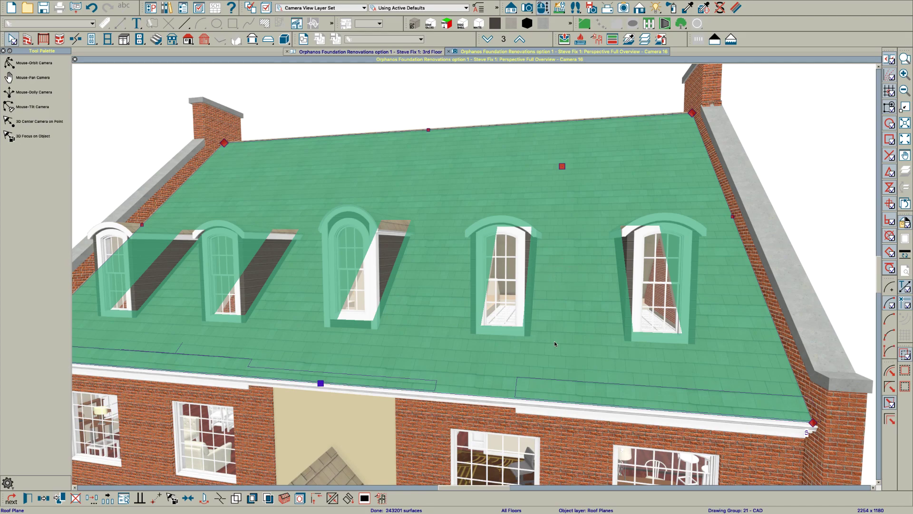
{"action": "key", "text": "Escape"}
{"action": "left_click_drag", "start_coordinate": [501, 279], "coordinate": [391, 288]}
{"action": "middle_click_drag", "start_coordinate": [391, 287], "coordinate": [391, 288]}
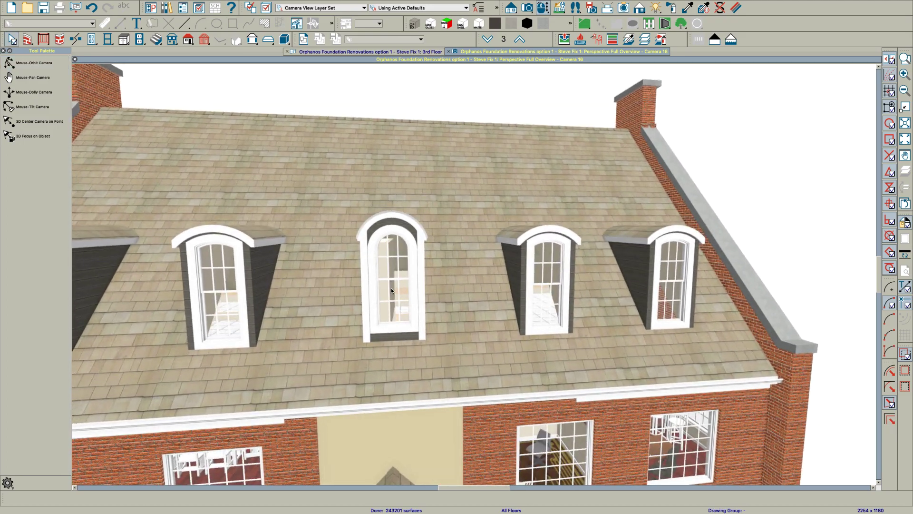
{"action": "scroll", "coordinate": [391, 287], "scroll_direction": "up", "scroll_amount": 2}
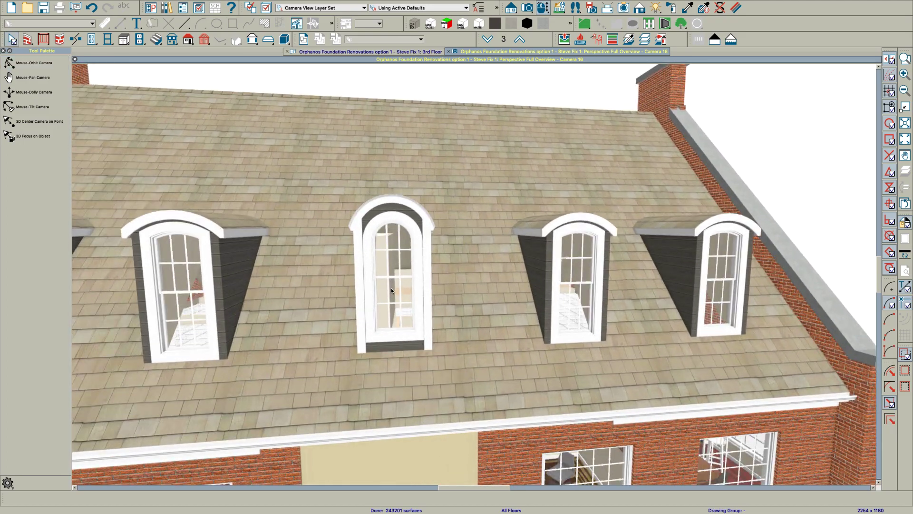
Switch to the 3rd Floor plan and examine how the five dormers line up with the rectangular walls behind them.
{"action": "left_click", "coordinate": [373, 53]}
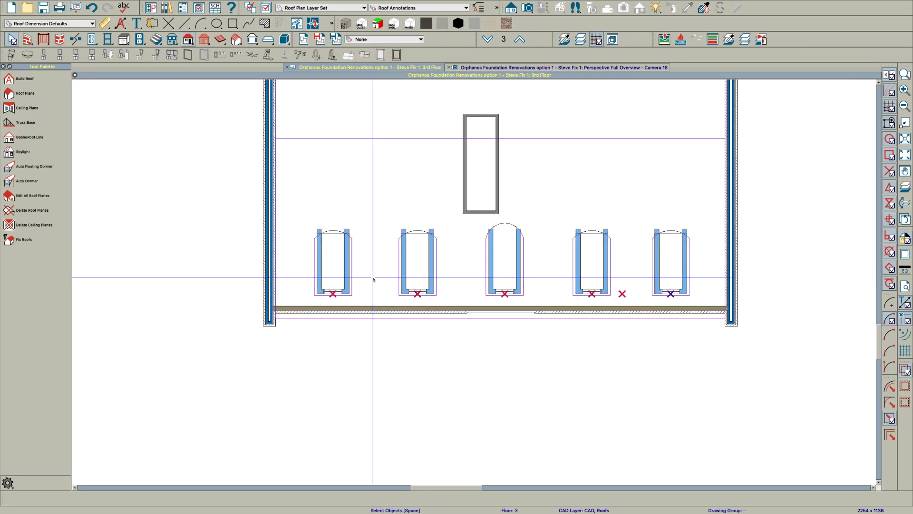
{"action": "left_click", "coordinate": [489, 200]}
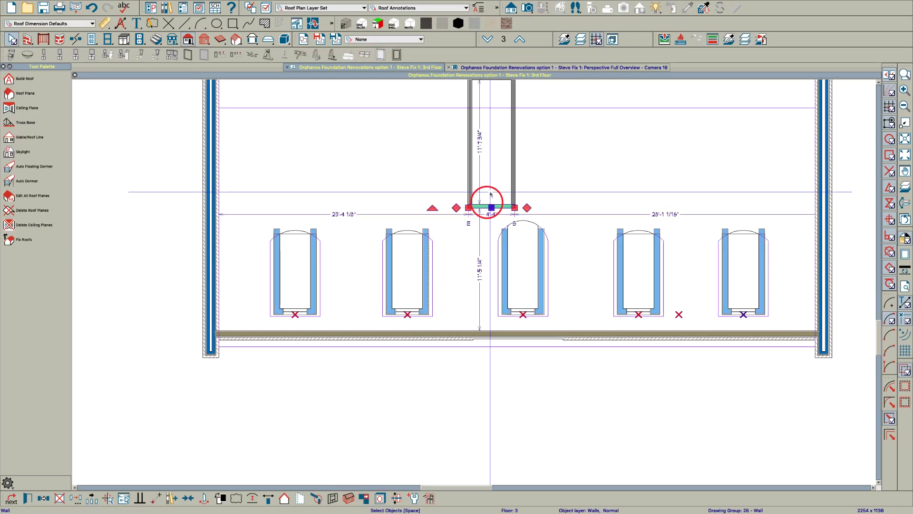
{"action": "scroll", "coordinate": [491, 193], "scroll_direction": "down", "scroll_amount": 1}
{"action": "scroll", "coordinate": [491, 200], "scroll_direction": "up", "scroll_amount": 2}
{"action": "scroll", "coordinate": [492, 216], "scroll_direction": "up", "scroll_amount": 3}
{"action": "left_click", "coordinate": [493, 213]}
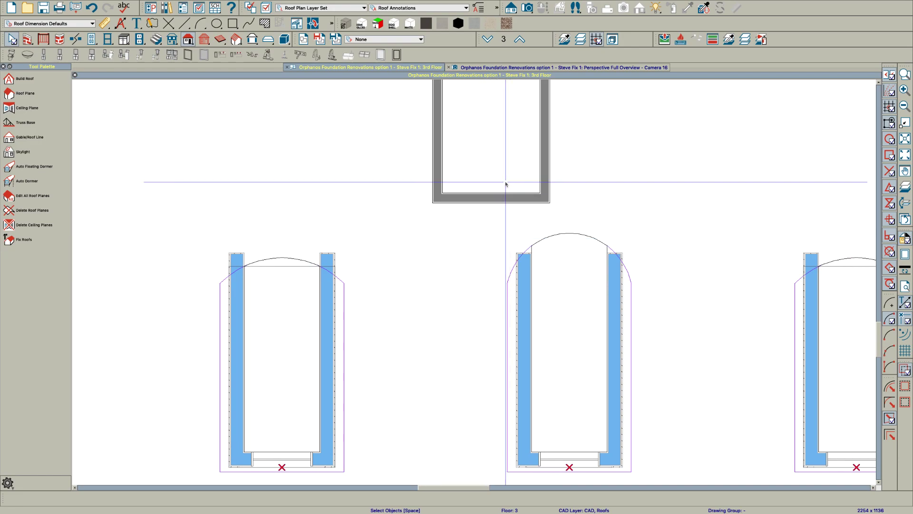
{"action": "left_click", "coordinate": [508, 200]}
{"action": "key", "text": "Escape"}
{"action": "scroll", "coordinate": [402, 257], "scroll_direction": "down", "scroll_amount": 4}
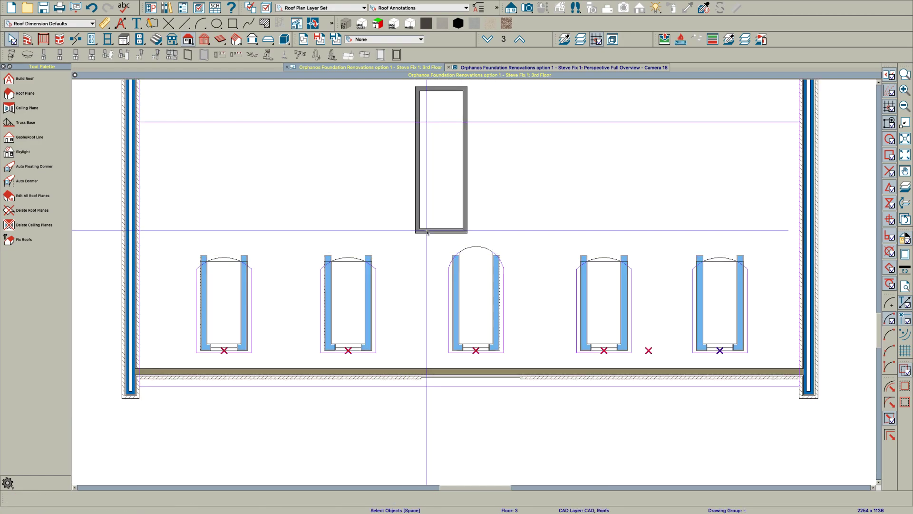
{"action": "scroll", "coordinate": [432, 281], "scroll_direction": "down", "scroll_amount": 1}
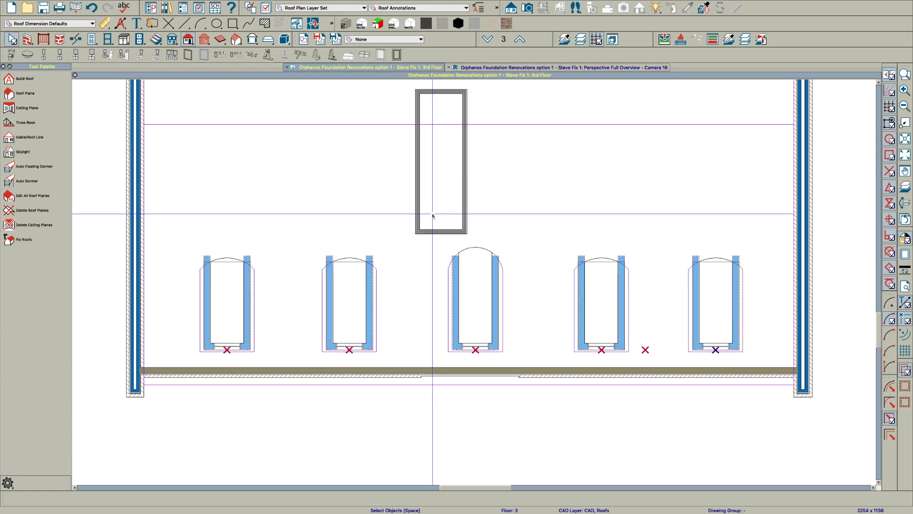
{"action": "scroll", "coordinate": [450, 198], "scroll_direction": "up", "scroll_amount": 1}
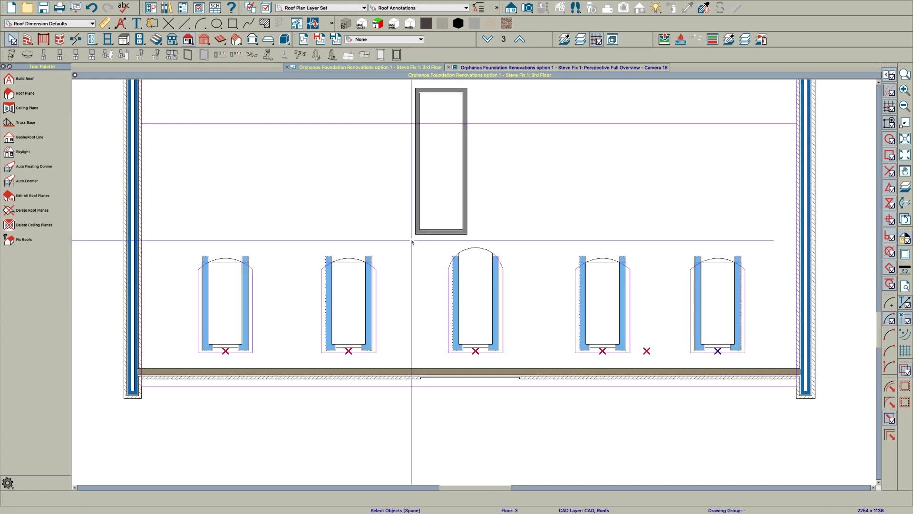
{"action": "scroll", "coordinate": [439, 321], "scroll_direction": "down", "scroll_amount": 1}
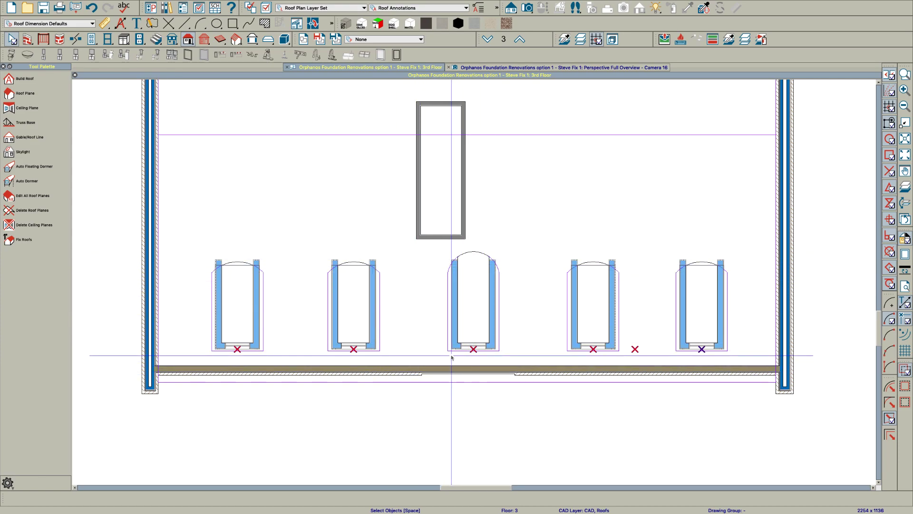
Delete the temporary points from the 3rd Floor plan.
{"action": "left_click", "coordinate": [170, 22]}
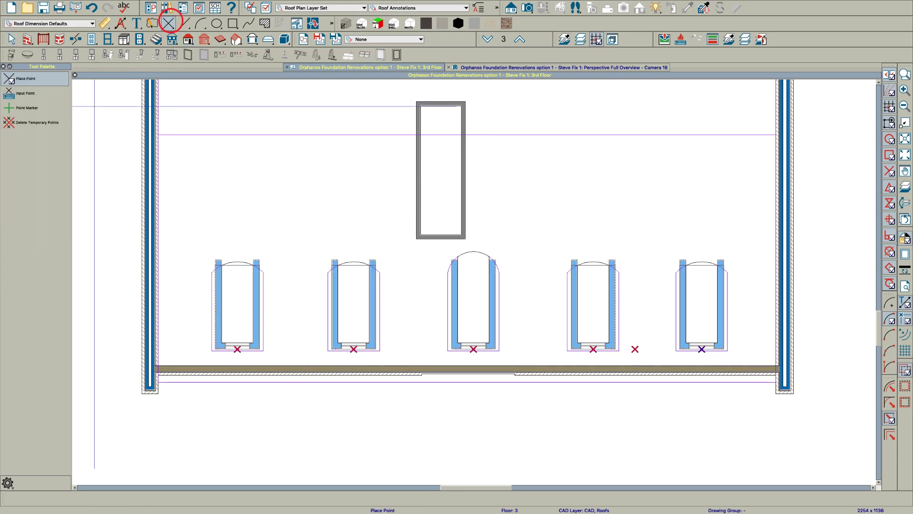
{"action": "left_click", "coordinate": [50, 122]}
{"action": "key", "text": "space"}
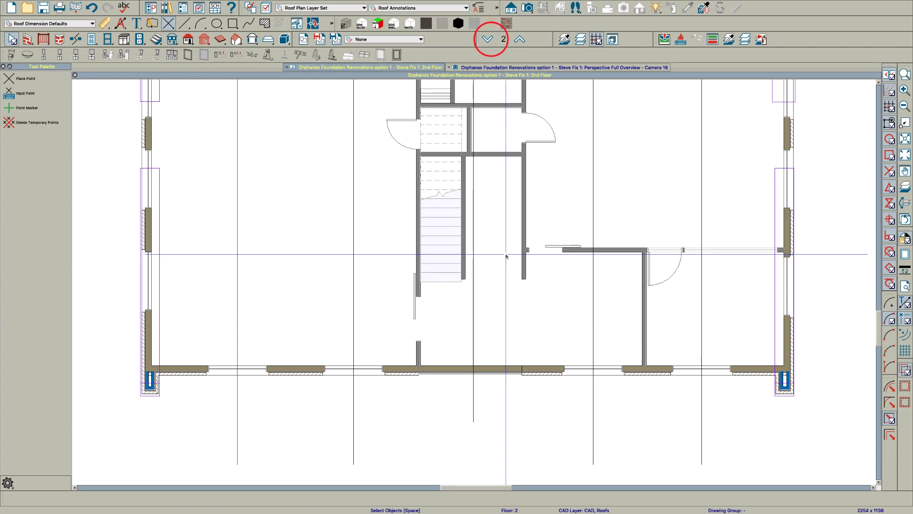
Return from the 2nd Floor to the 3rd Floor plan and move the main front roof plane up one floor.
{"action": "scroll", "coordinate": [473, 255], "scroll_direction": "down", "scroll_amount": 3}
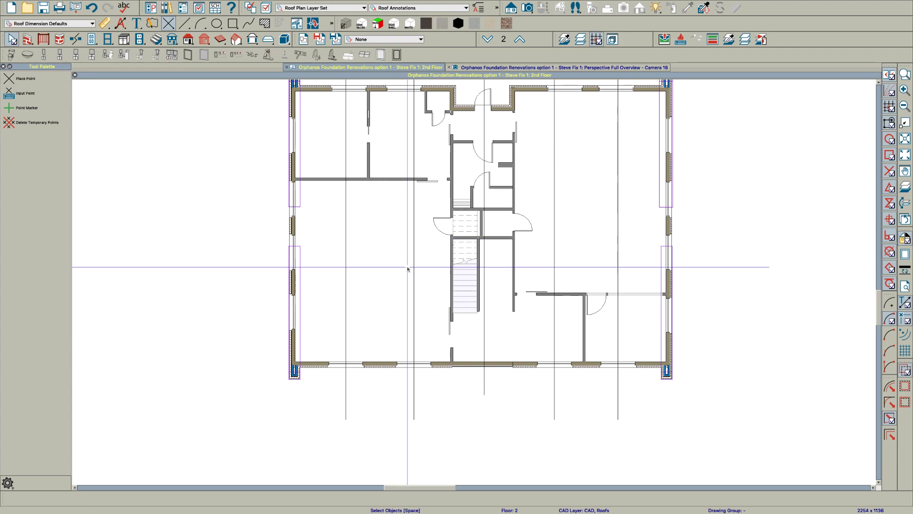
{"action": "scroll", "coordinate": [452, 138], "scroll_direction": "up", "scroll_amount": 2}
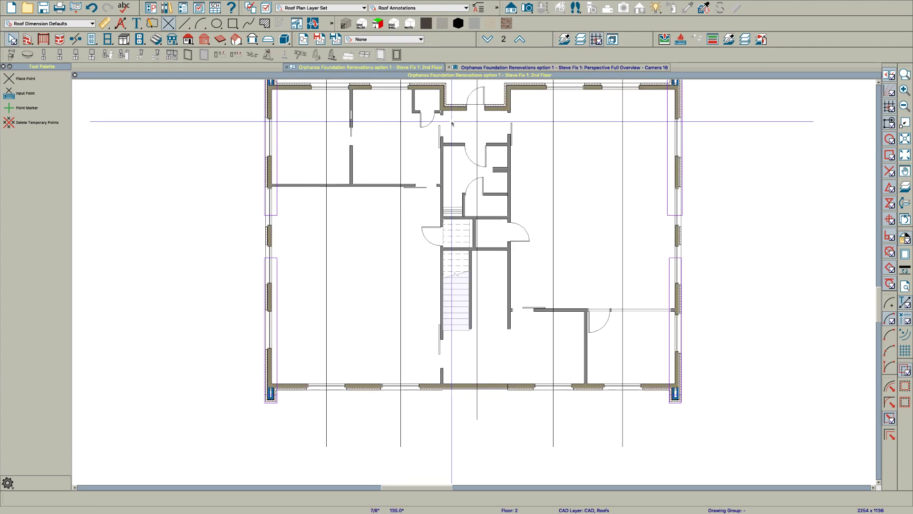
{"action": "left_click", "coordinate": [520, 39]}
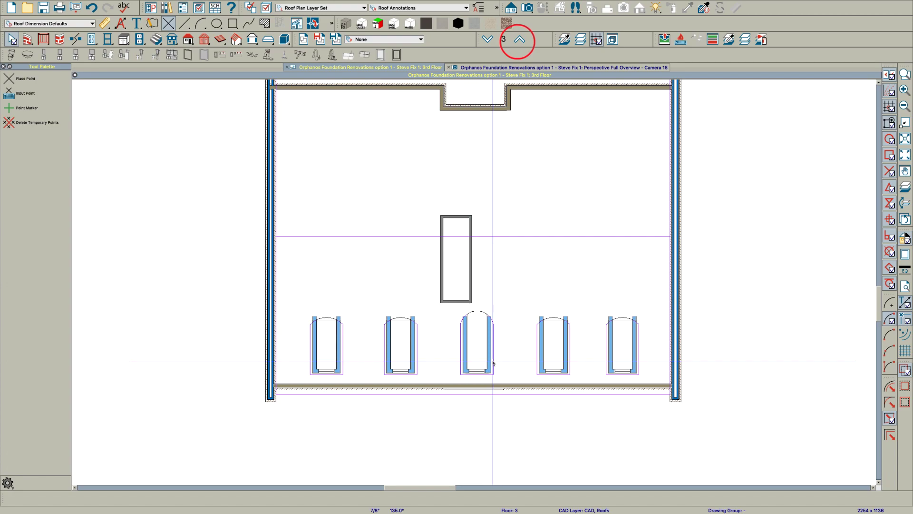
{"action": "scroll", "coordinate": [493, 360], "scroll_direction": "up", "scroll_amount": 2}
{"action": "scroll", "coordinate": [406, 376], "scroll_direction": "up", "scroll_amount": 3}
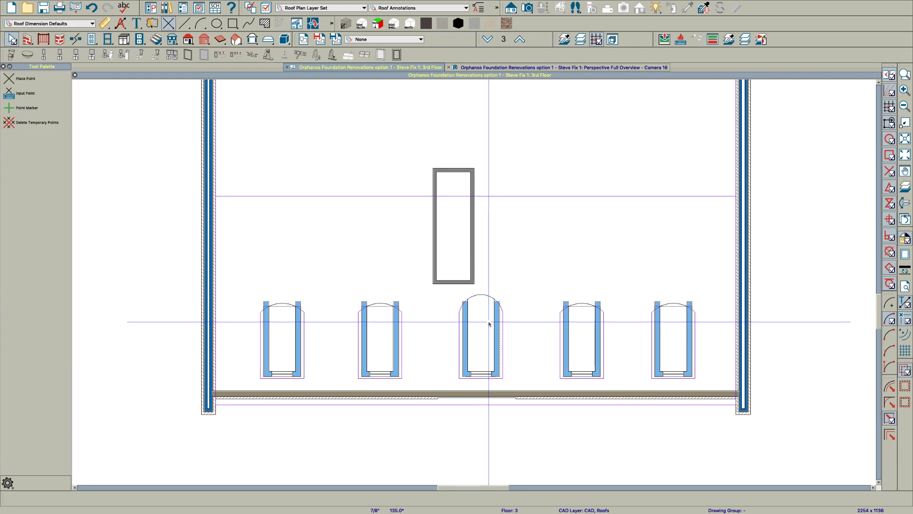
{"action": "scroll", "coordinate": [433, 357], "scroll_direction": "down", "scroll_amount": 1}
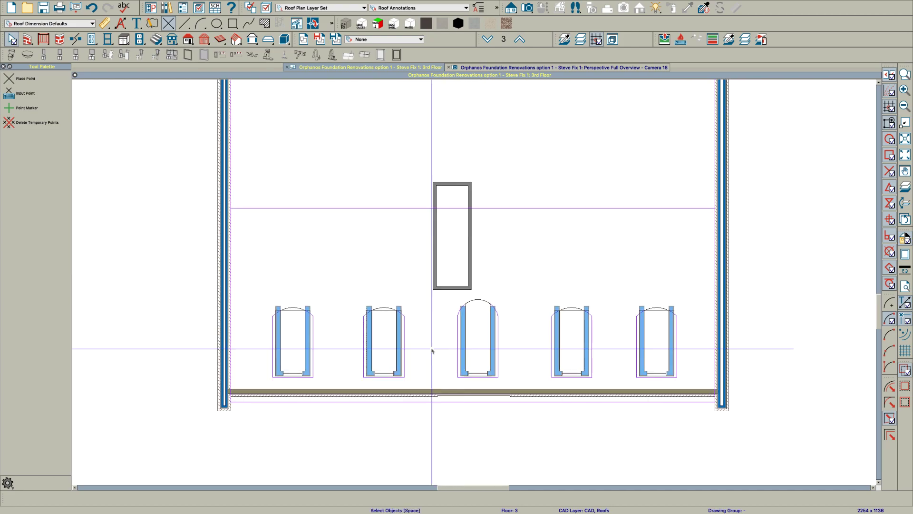
{"action": "left_click", "coordinate": [372, 211]}
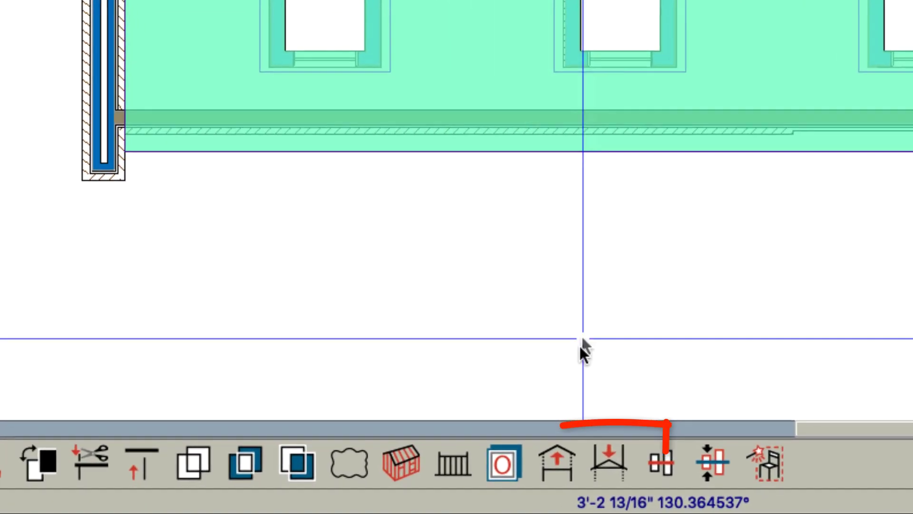
{"action": "left_click", "coordinate": [609, 455]}
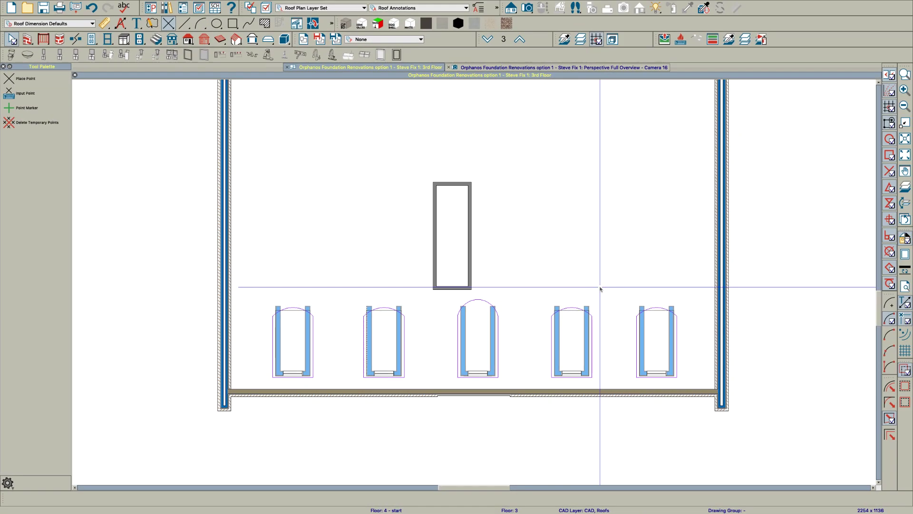
Switch to the Perspective Full Overview camera and examine the dormers, the front eave and the plain wall above the entry porch.
{"action": "left_click", "coordinate": [518, 68]}
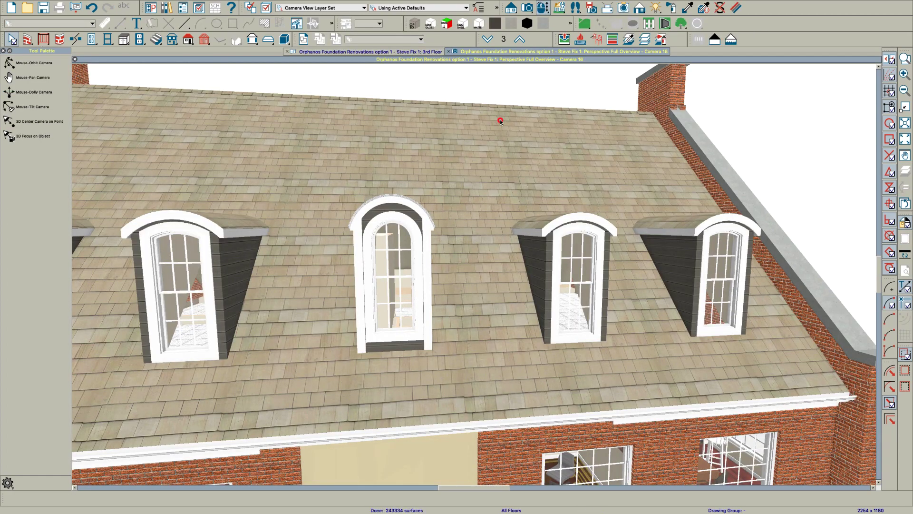
{"action": "left_click_drag", "start_coordinate": [471, 247], "coordinate": [493, 266]}
{"action": "scroll", "coordinate": [494, 266], "scroll_direction": "down", "scroll_amount": 5}
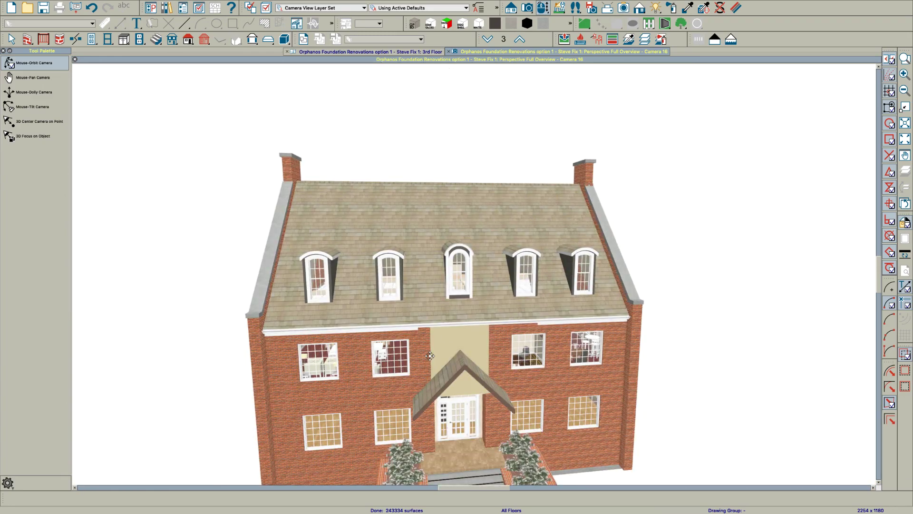
{"action": "mouse_move", "coordinate": [430, 356]}
{"action": "left_mouse_down"}
{"action": "mouse_move", "coordinate": [433, 346]}
{"action": "mouse_move", "coordinate": [448, 360]}
{"action": "left_mouse_up"}
{"action": "scroll", "coordinate": [441, 349], "scroll_direction": "up", "scroll_amount": 5}
{"action": "key", "text": "space"}
{"action": "left_click_drag", "start_coordinate": [442, 227], "coordinate": [455, 231]}
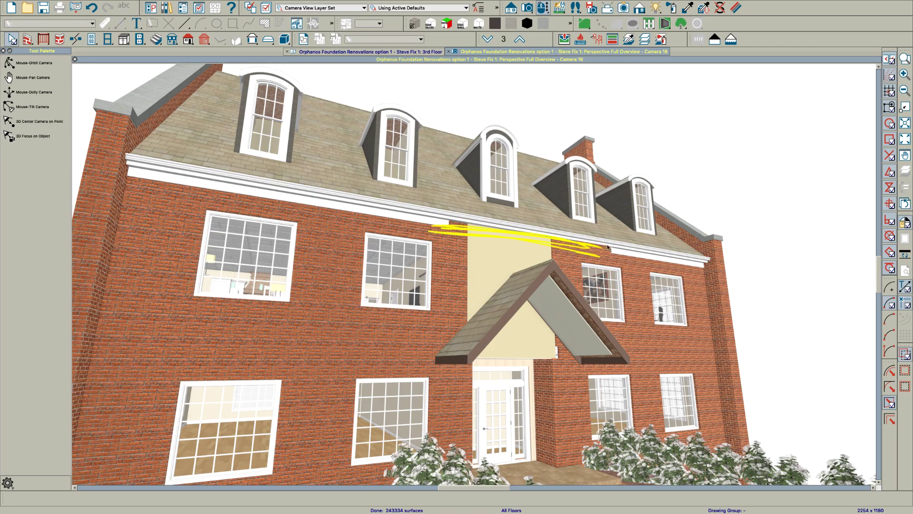
{"action": "left_click_drag", "start_coordinate": [525, 274], "coordinate": [522, 279]}
{"action": "key", "text": "space"}
{"action": "left_click", "coordinate": [494, 264]}
{"action": "key", "text": "Escape"}
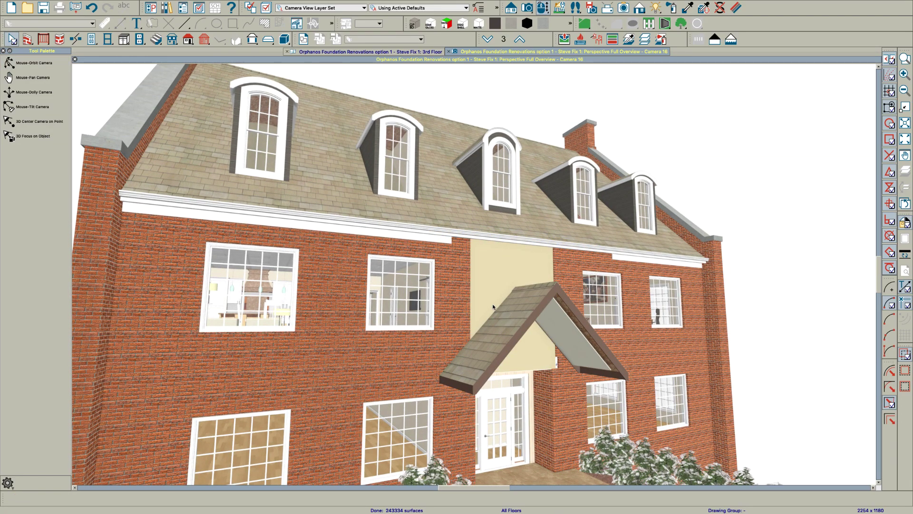
In the definition of the entry wall's BOARD AND BATTEN 6 type, set the outermost layer's material to Cream Board & Batten.
{"action": "left_click", "coordinate": [493, 303]}
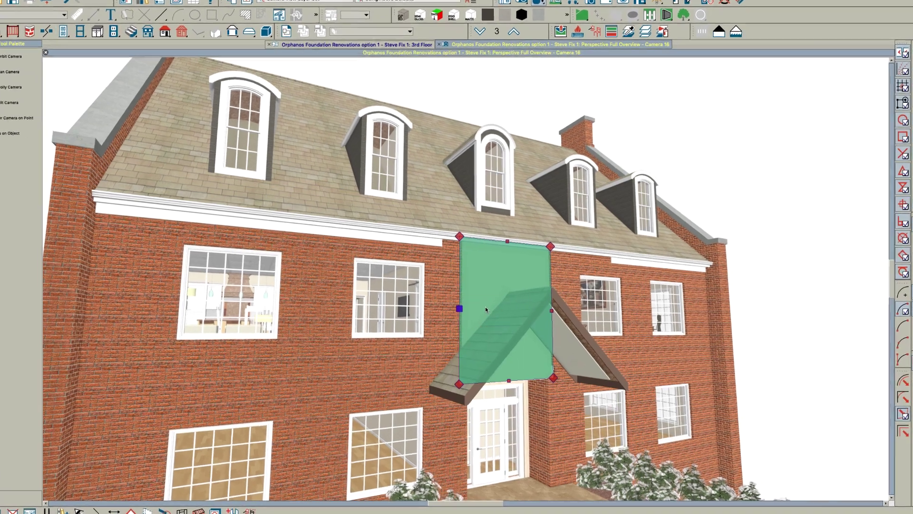
{"action": "double_click", "coordinate": [489, 305]}
{"action": "left_click", "coordinate": [278, 124]}
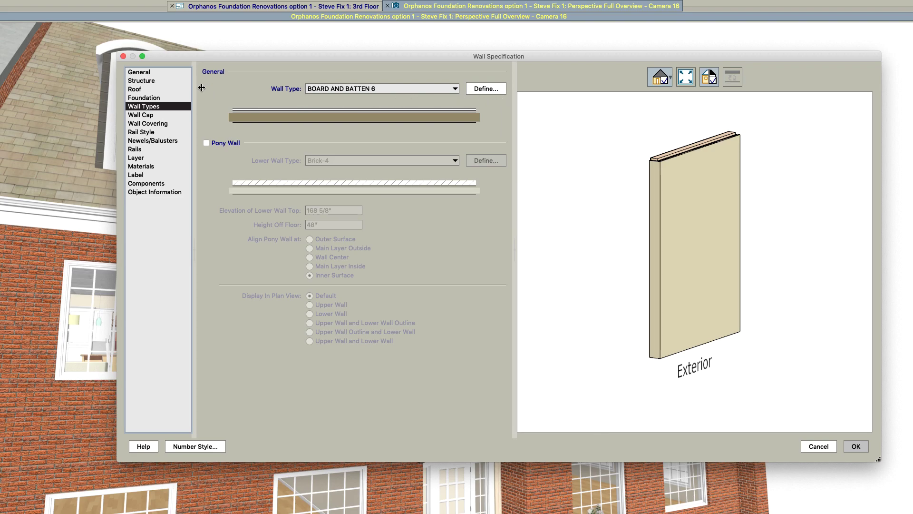
{"action": "left_click", "coordinate": [364, 90]}
{"action": "left_click", "coordinate": [366, 89]}
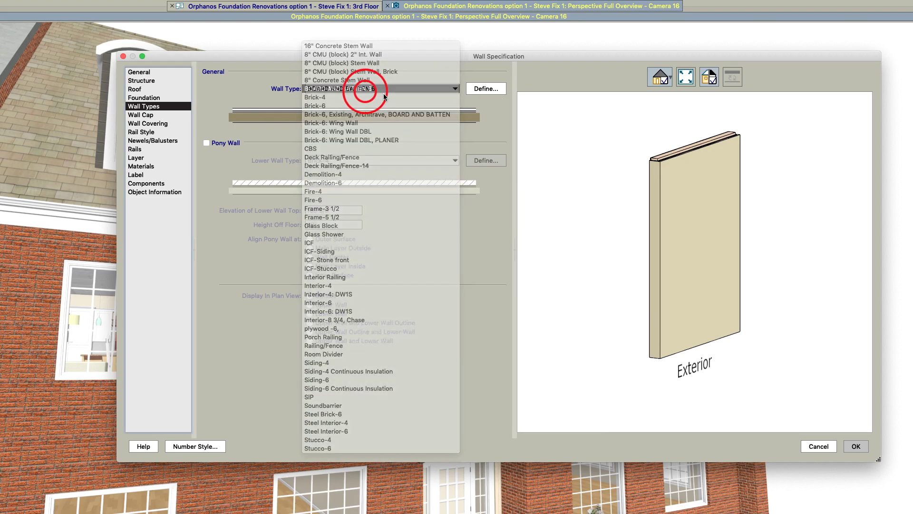
{"action": "left_click", "coordinate": [484, 88]}
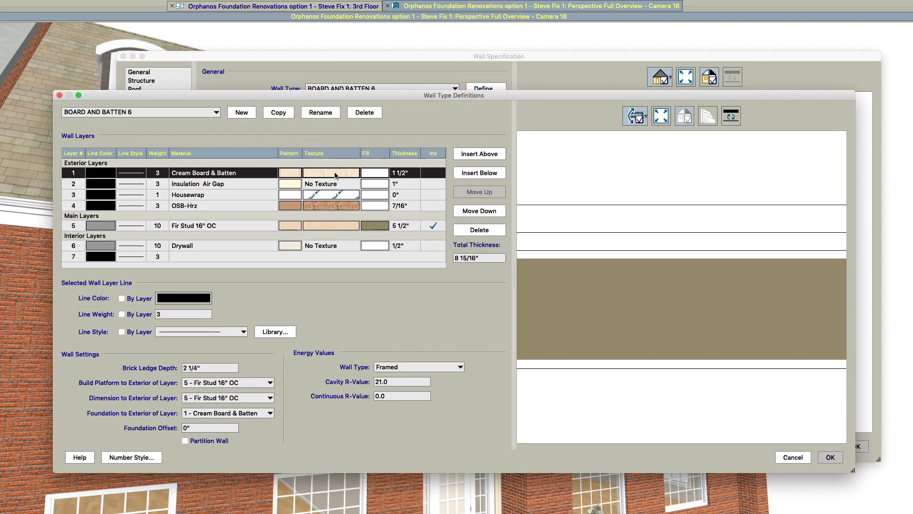
{"action": "double_click", "coordinate": [326, 172]}
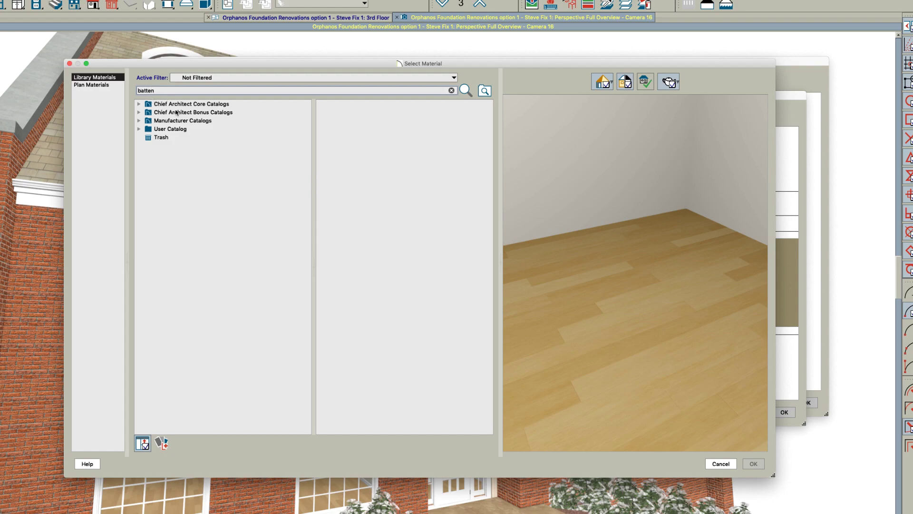
{"action": "left_click", "coordinate": [238, 192]}
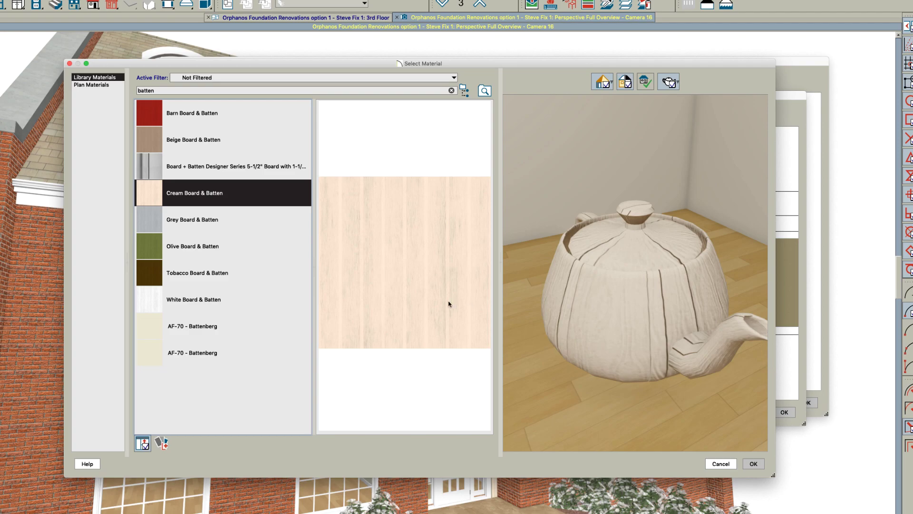
{"action": "left_click", "coordinate": [759, 468]}
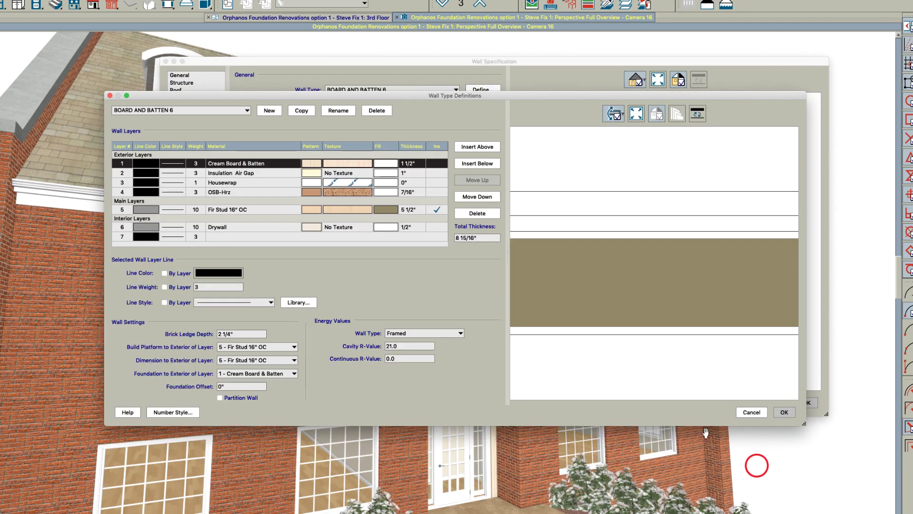
{"action": "left_click", "coordinate": [791, 412]}
Try to replace the Color - Antique override on the wall's exterior surface with the default material.
{"action": "left_click", "coordinate": [181, 158]}
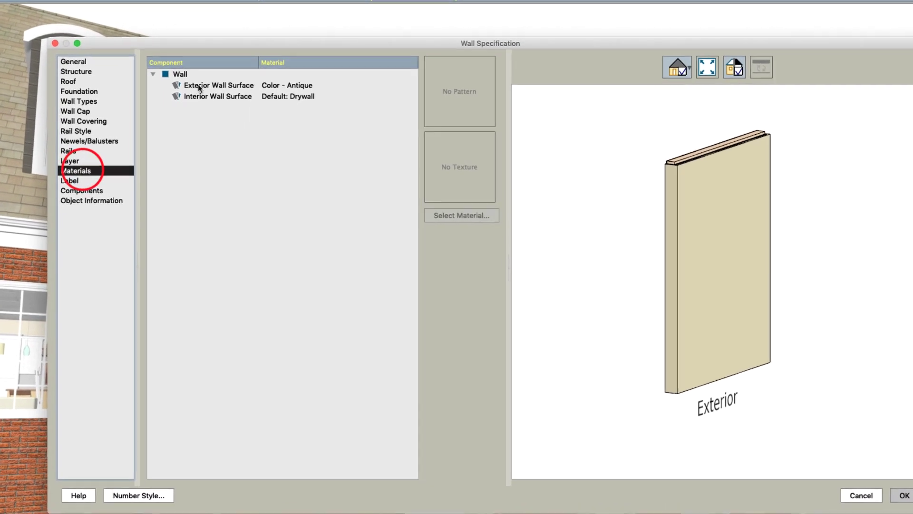
{"action": "left_click", "coordinate": [205, 85]}
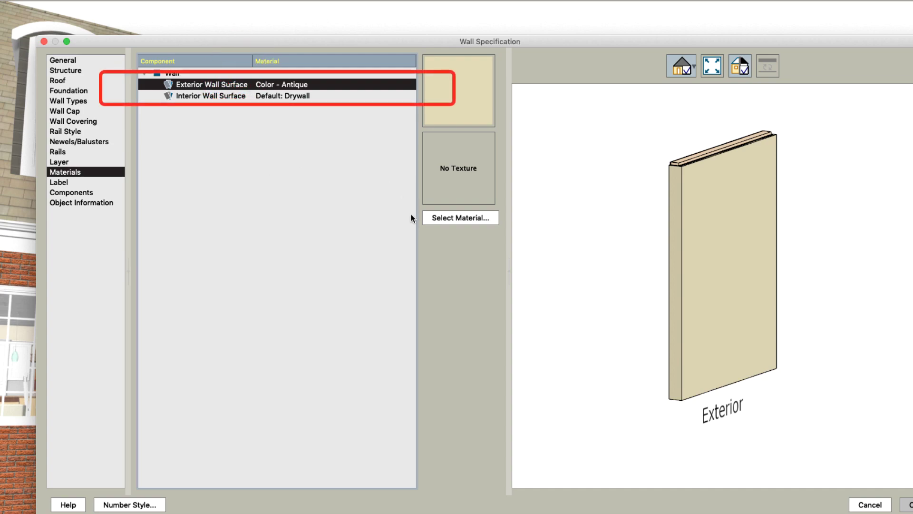
{"action": "left_click", "coordinate": [452, 220]}
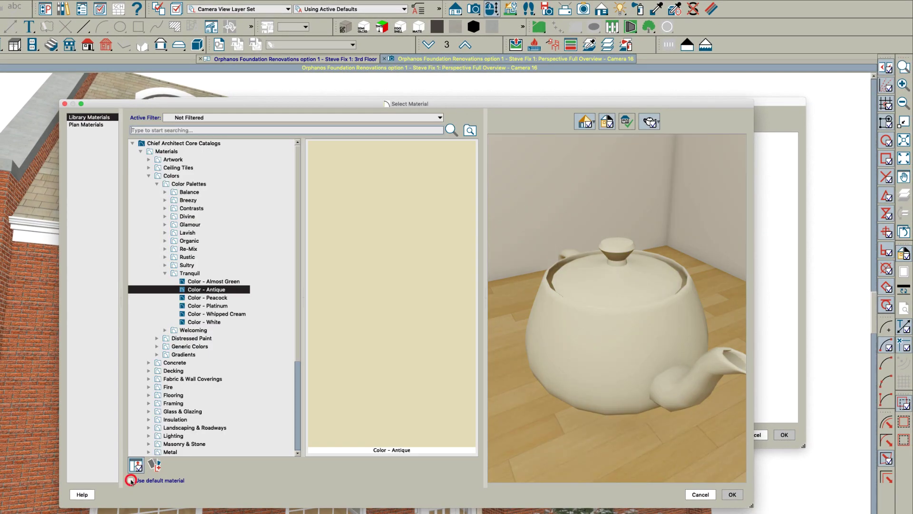
{"action": "left_click", "coordinate": [130, 481]}
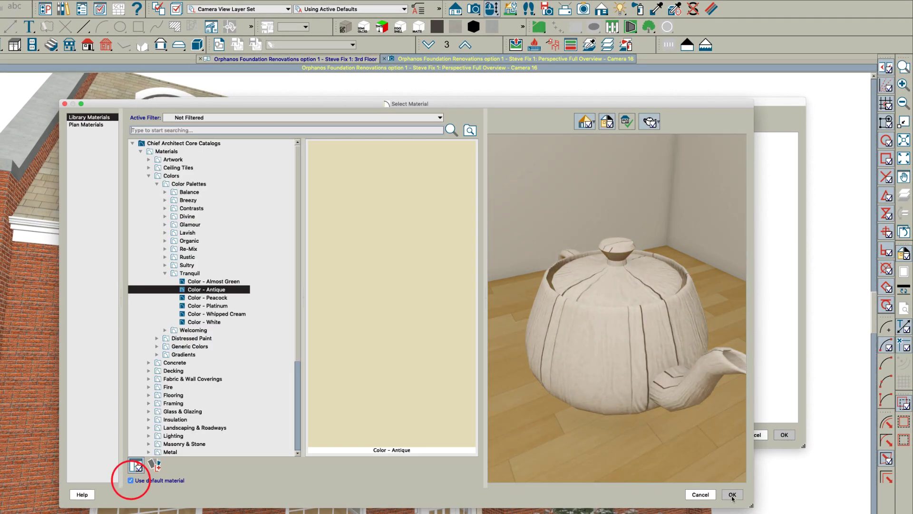
{"action": "left_click", "coordinate": [730, 494]}
{"action": "left_click", "coordinate": [784, 435]}
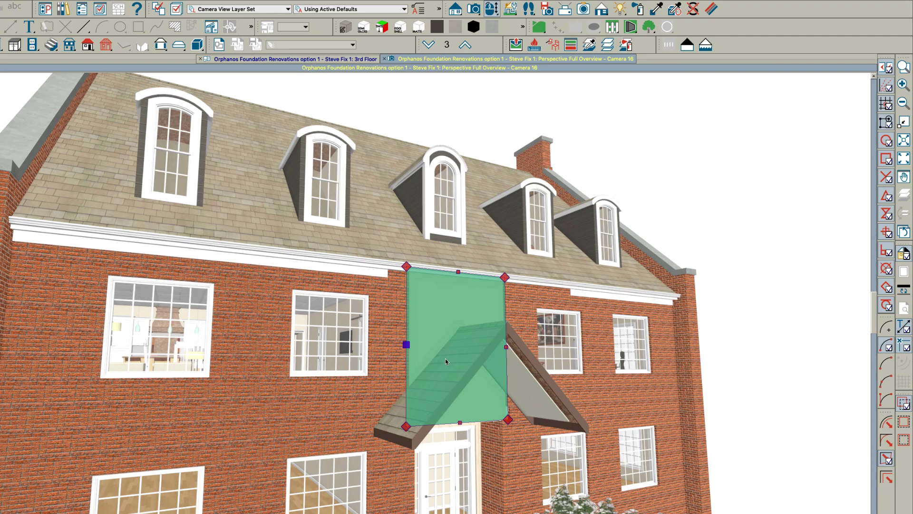
{"action": "key", "text": "Escape"}
Reopen the specification of the wall above the entry porch and make its exterior surface use the default material.
{"action": "left_click_drag", "start_coordinate": [432, 346], "coordinate": [406, 344]}
{"action": "left_click", "coordinate": [406, 343]}
{"action": "double_click", "coordinate": [406, 343]}
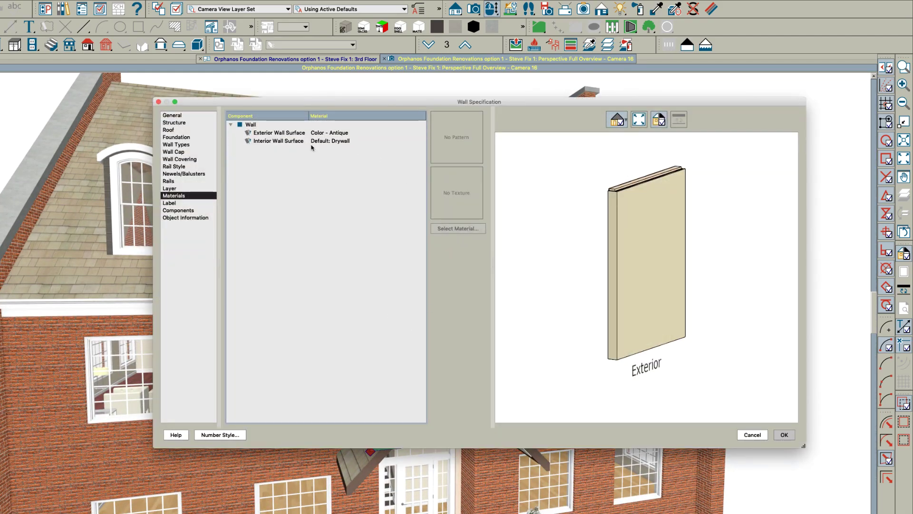
{"action": "left_click", "coordinate": [328, 133]}
{"action": "left_click", "coordinate": [469, 145]}
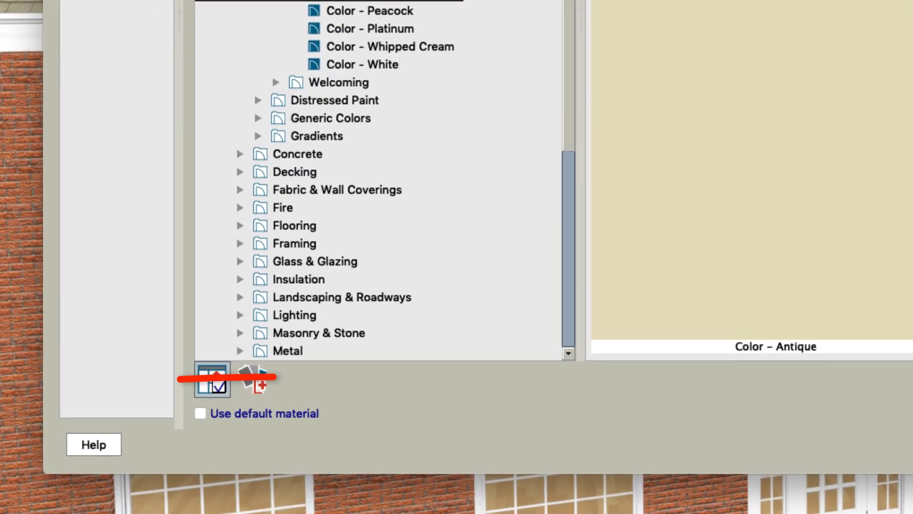
{"action": "left_click", "coordinate": [212, 402]}
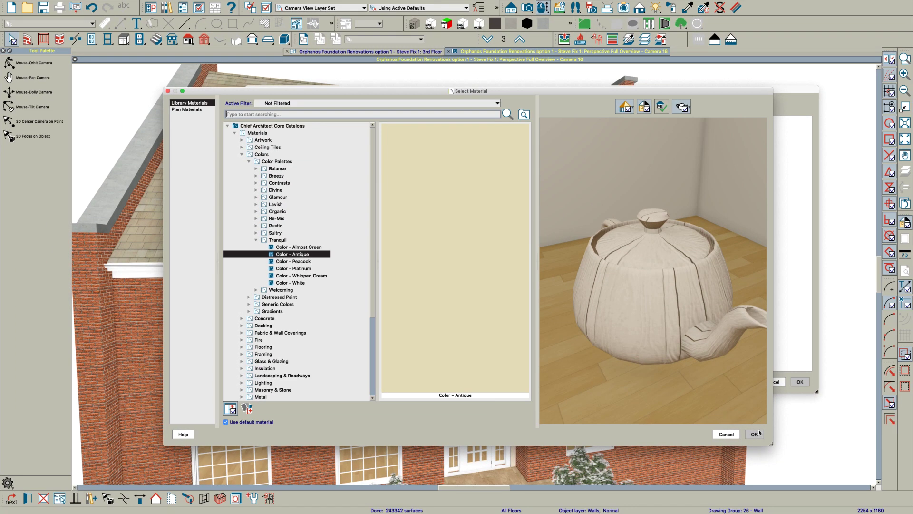
{"action": "left_click", "coordinate": [756, 434]}
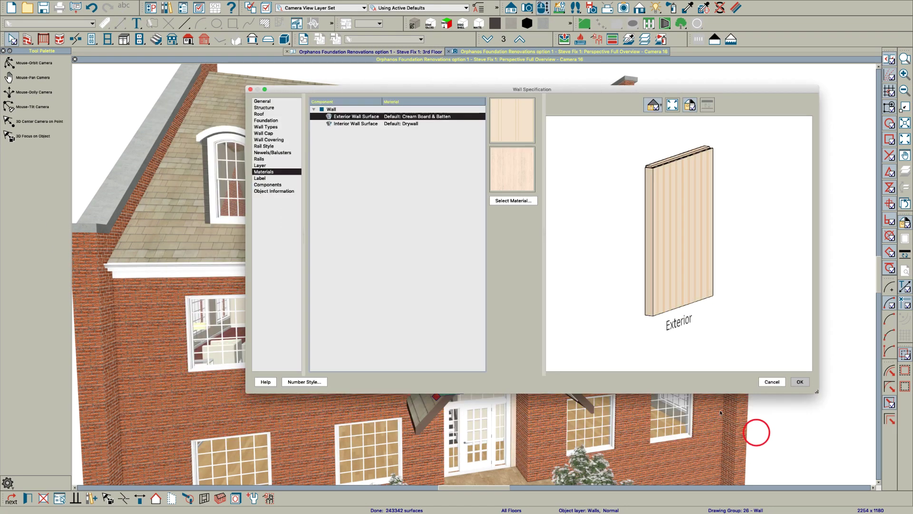
{"action": "left_click", "coordinate": [797, 381]}
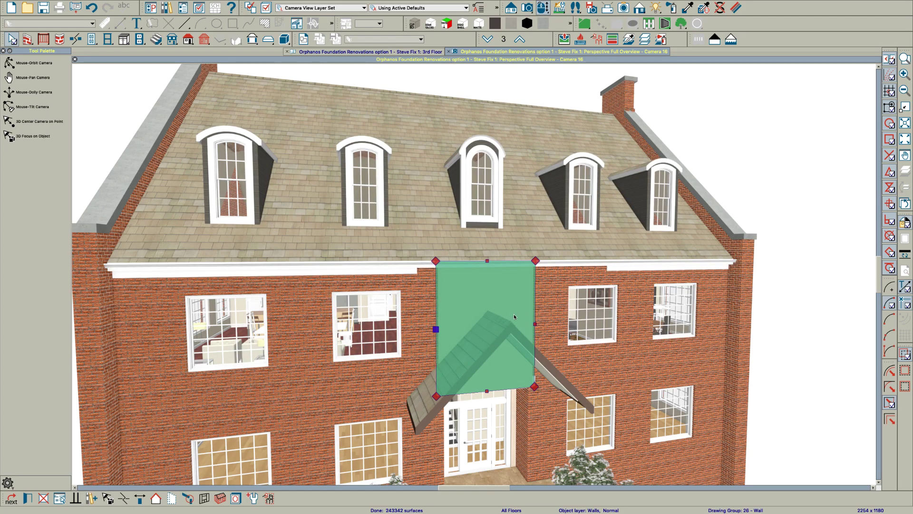
{"action": "key", "text": "o"}
{"action": "left_click_drag", "start_coordinate": [493, 300], "coordinate": [576, 296]}
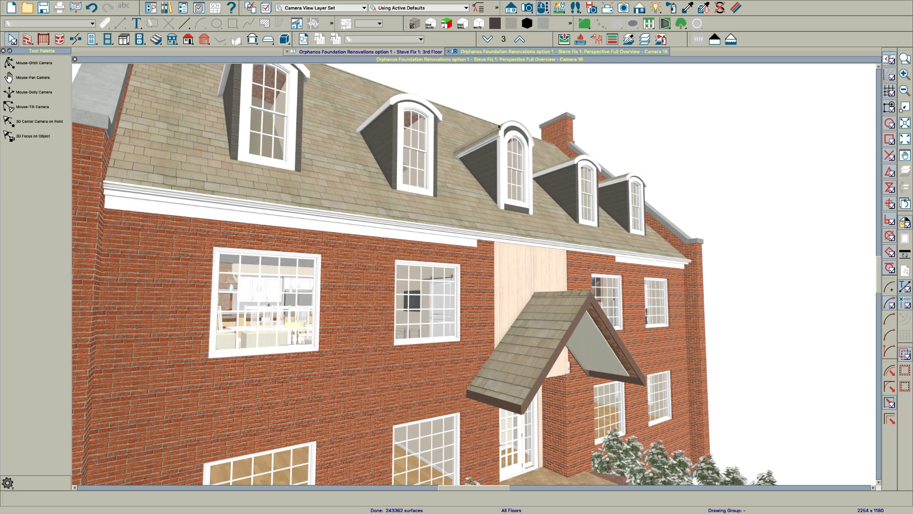
Switch to the 3rd Floor plan and activate the Floor Plan 1/4" Annotations set.
{"action": "left_click", "coordinate": [405, 53]}
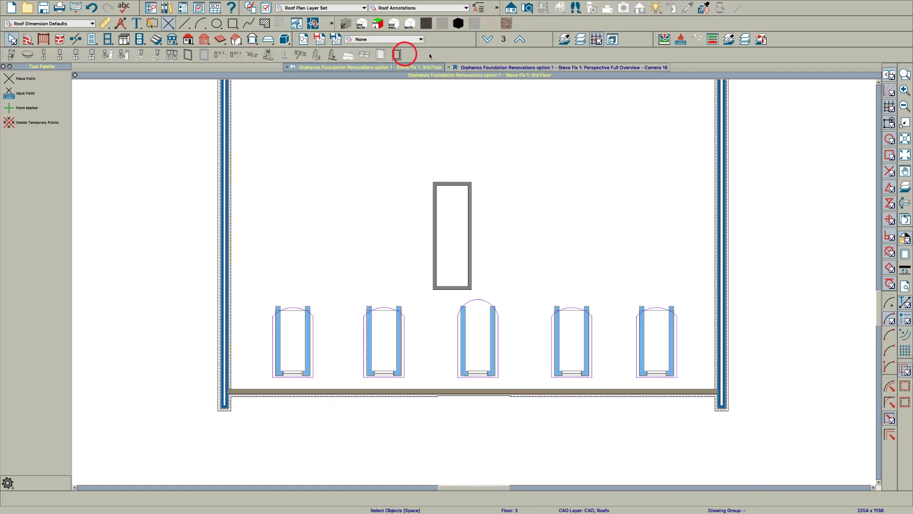
{"action": "left_click", "coordinate": [399, 9]}
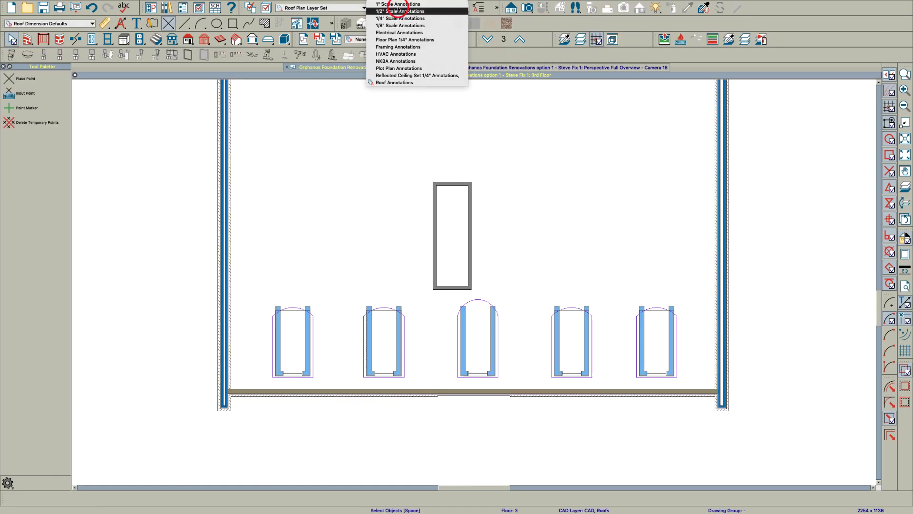
{"action": "left_click", "coordinate": [405, 40]}
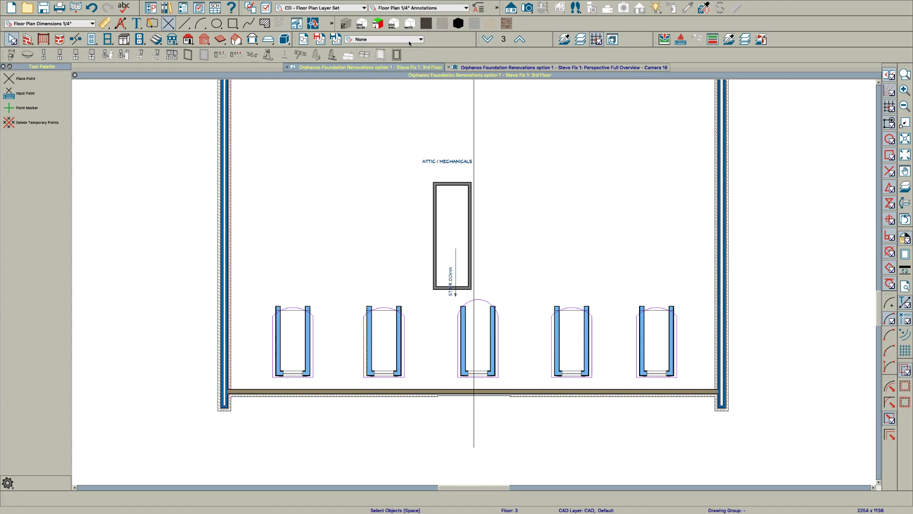
On the Foundation plan, turn off Roof Over This Room for the front entry's foundation room and check the perspective view.
{"action": "left_click", "coordinate": [487, 39]}
{"action": "left_click", "coordinate": [487, 39]}
{"action": "scroll", "coordinate": [474, 222], "scroll_direction": "up", "scroll_amount": 3}
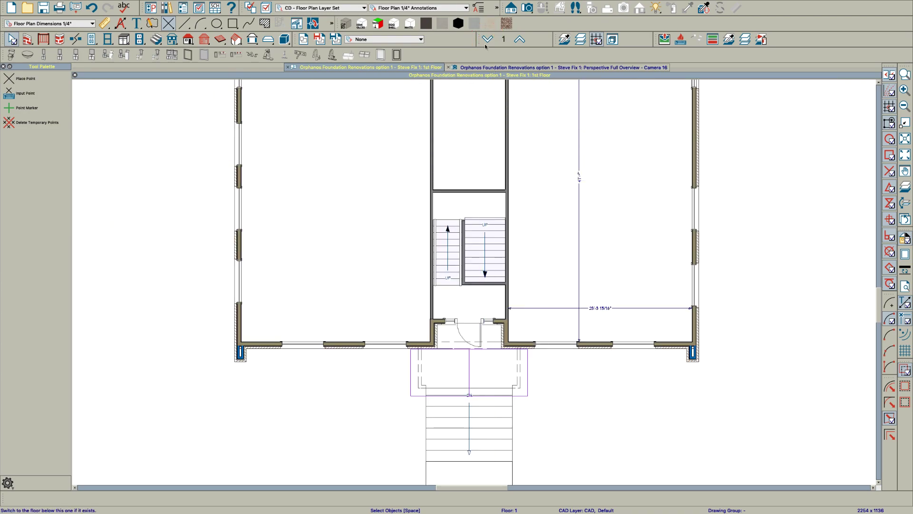
{"action": "left_click", "coordinate": [486, 39]}
{"action": "scroll", "coordinate": [459, 365], "scroll_direction": "up", "scroll_amount": 2}
{"action": "left_click", "coordinate": [465, 367]}
{"action": "double_click", "coordinate": [465, 367]}
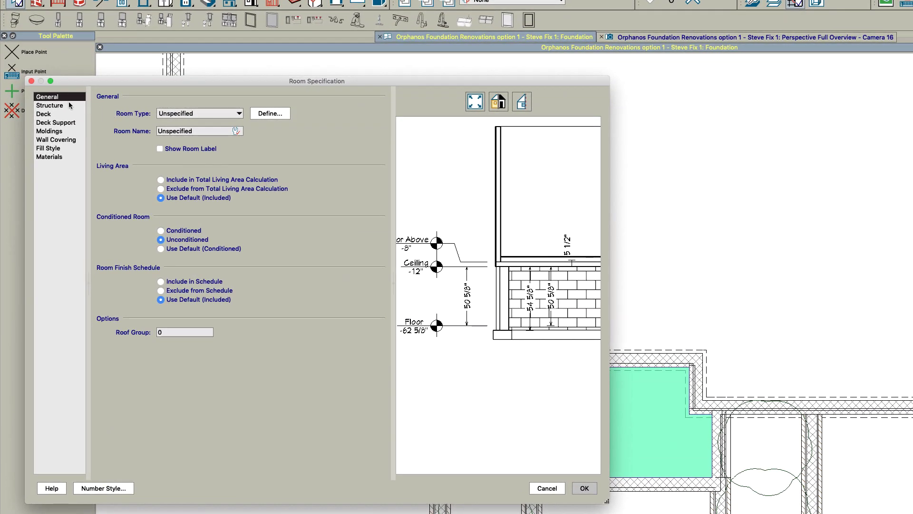
{"action": "left_click", "coordinate": [62, 109]}
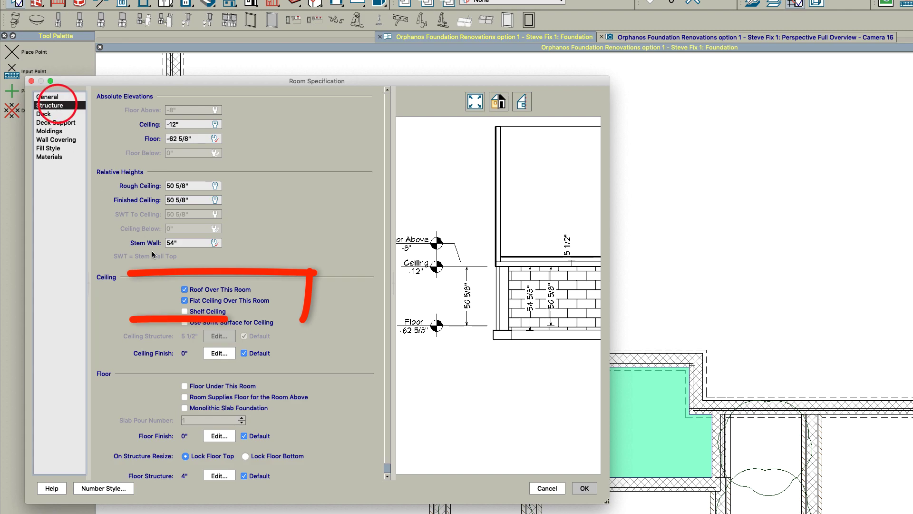
{"action": "left_click", "coordinate": [200, 287]}
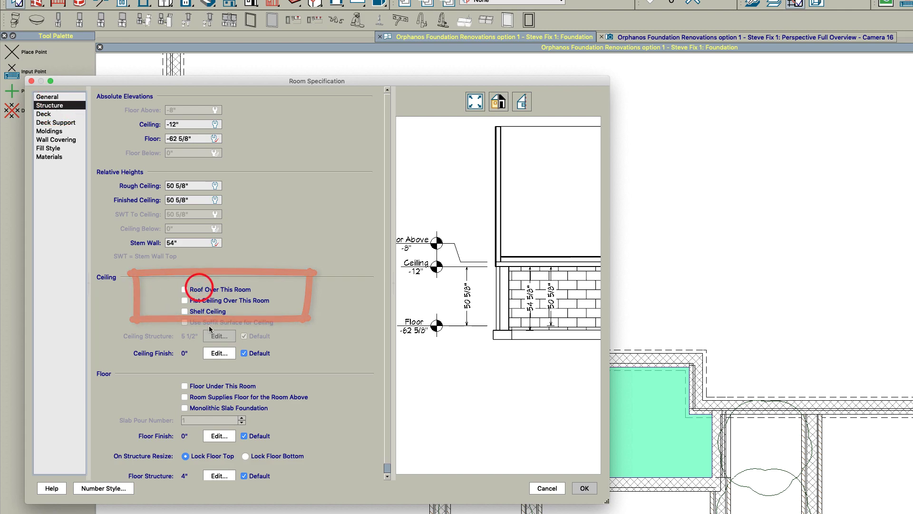
{"action": "left_click", "coordinate": [585, 488]}
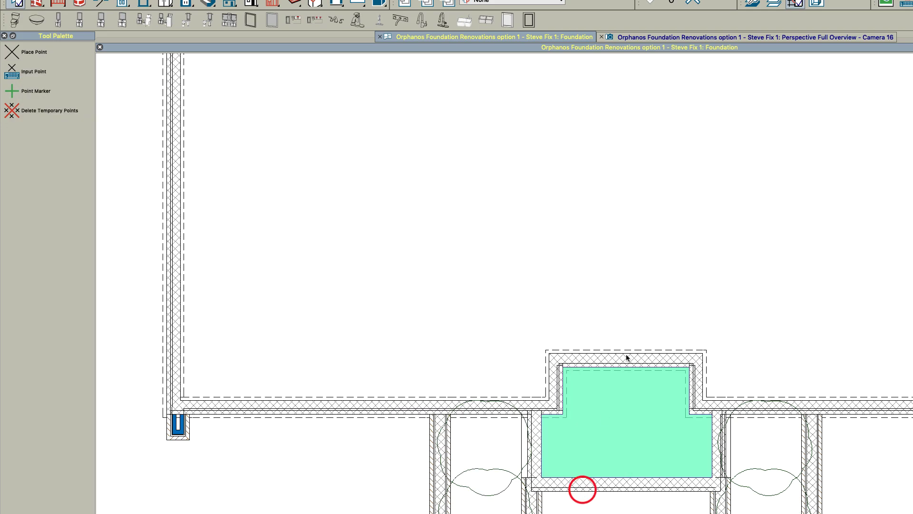
{"action": "left_click", "coordinate": [725, 39]}
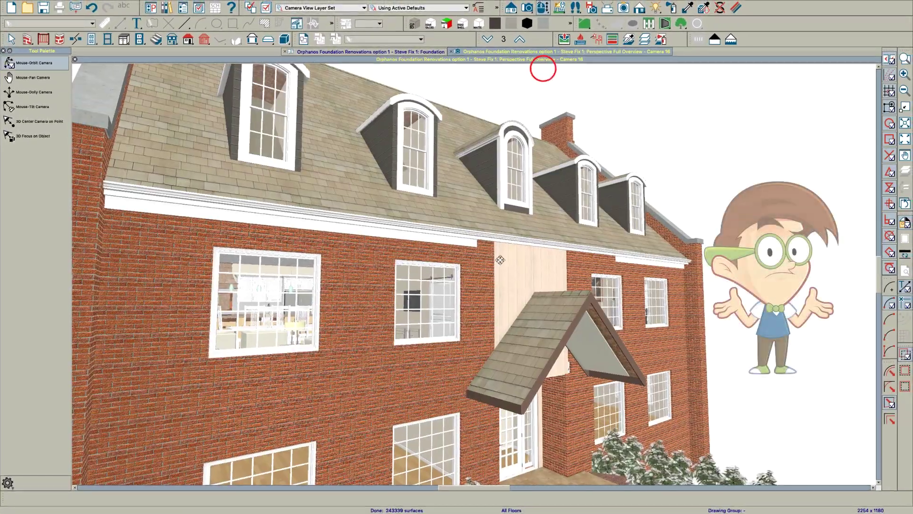
{"action": "mouse_move", "coordinate": [500, 260]}
{"action": "left_mouse_down"}
{"action": "mouse_move", "coordinate": [451, 258]}
{"action": "mouse_move", "coordinate": [505, 261]}
{"action": "mouse_move", "coordinate": [519, 239]}
{"action": "mouse_move", "coordinate": [502, 265]}
{"action": "left_mouse_up"}
{"action": "middle_click_drag", "start_coordinate": [502, 265], "coordinate": [502, 264]}
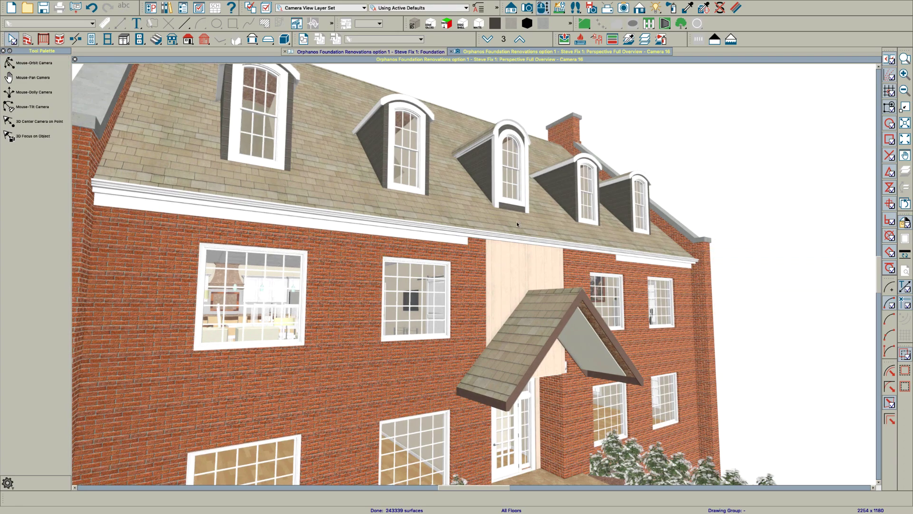
On the Foundation plan, turn off Roof Over This Room for the foundation room inside the planter right of the entry.
{"action": "left_click", "coordinate": [413, 52]}
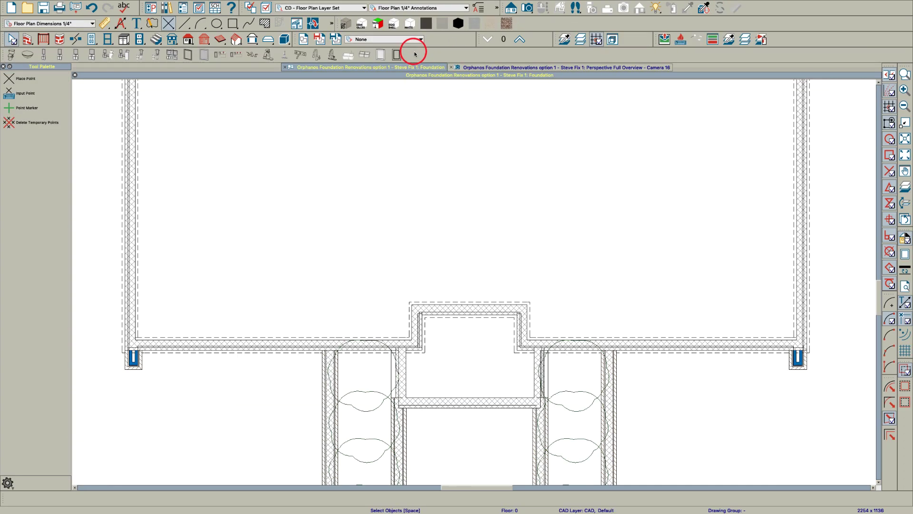
{"action": "left_click", "coordinate": [560, 376]}
{"action": "key", "text": "Tab"}
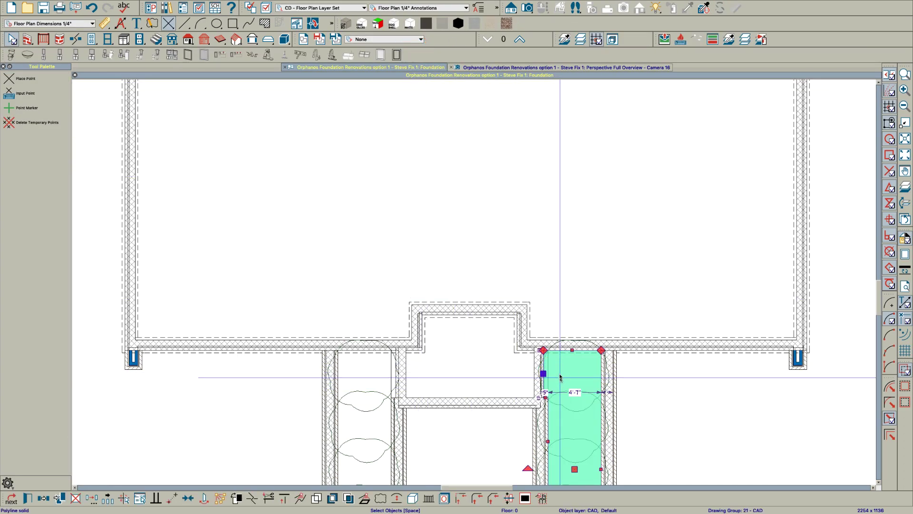
{"action": "key", "text": "super+e"}
{"action": "key", "text": "Escape"}
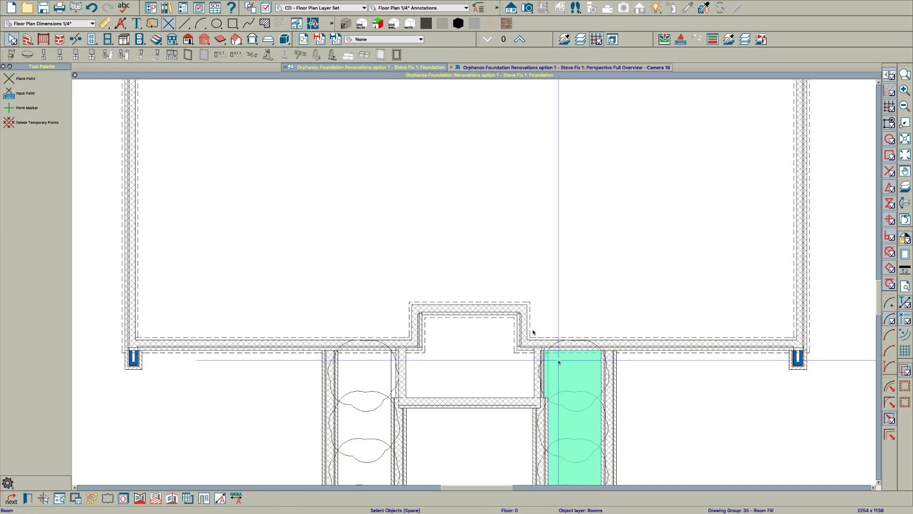
{"action": "key", "text": "super+e"}
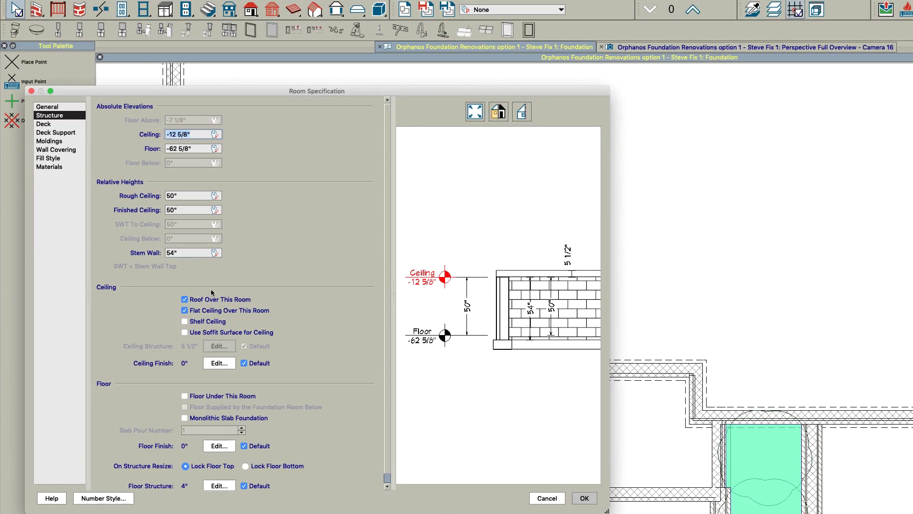
{"action": "left_click", "coordinate": [210, 296]}
{"action": "left_click", "coordinate": [585, 498]}
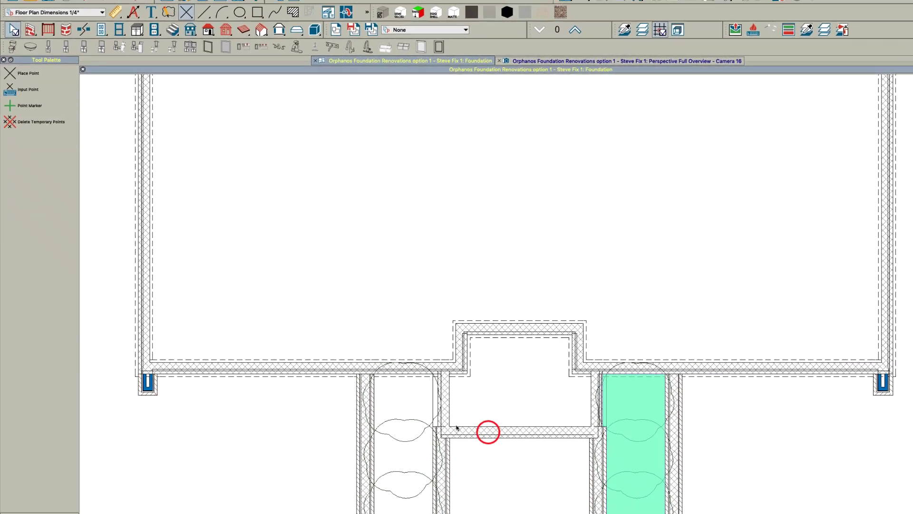
Check the structure settings of the foundation room inside the planter left of the entry, and examine the entry in the perspective view.
{"action": "left_click", "coordinate": [411, 400]}
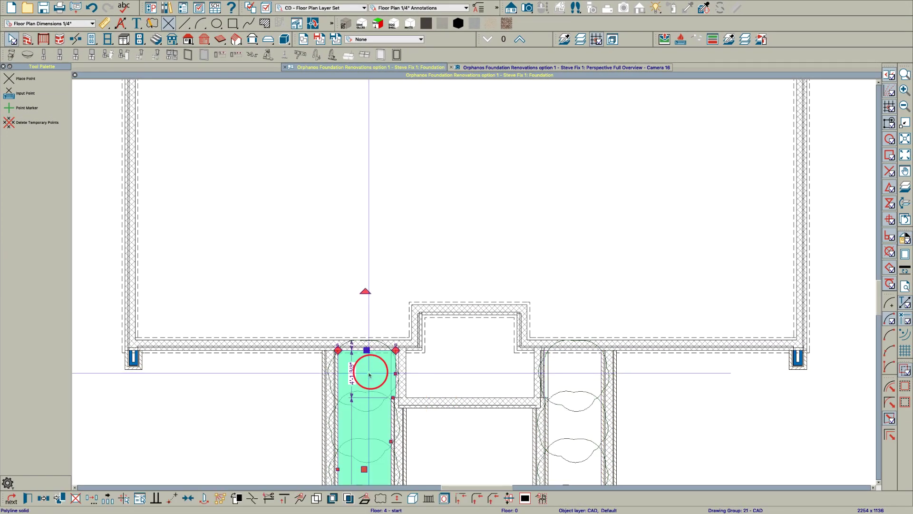
{"action": "left_click", "coordinate": [369, 375]}
{"action": "double_click", "coordinate": [370, 375]}
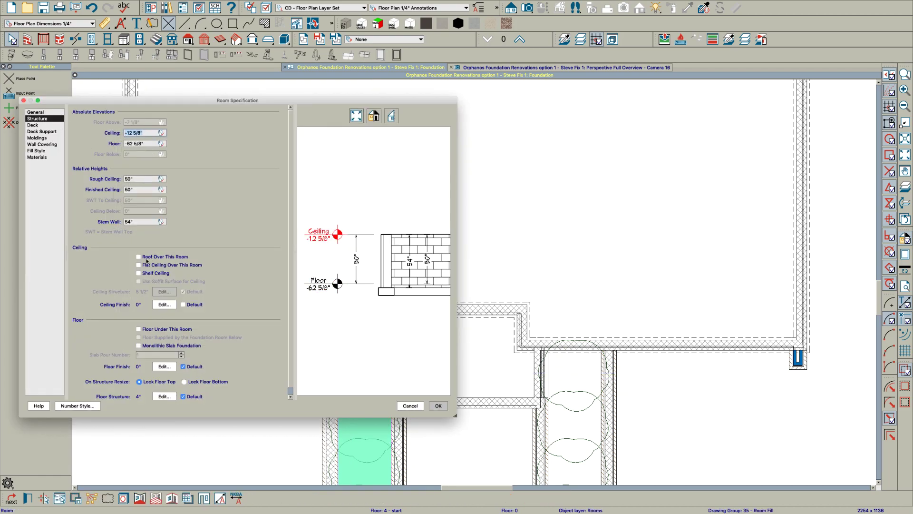
{"action": "key", "text": "Escape"}
{"action": "key", "text": "Escape"}
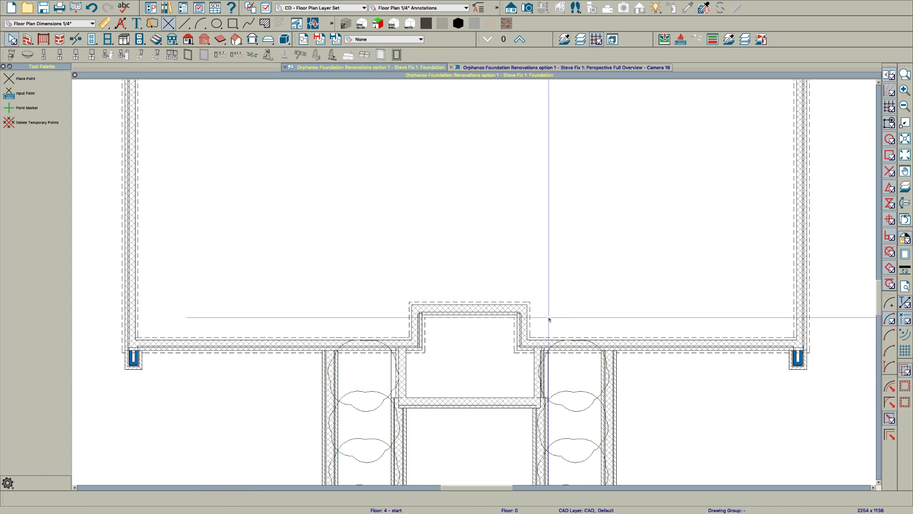
{"action": "left_click", "coordinate": [565, 68]}
{"action": "left_click_drag", "start_coordinate": [549, 261], "coordinate": [463, 271]}
{"action": "key", "text": "Escape"}
Try turning off Roof Over This Room for the entry porch room on the 1st Floor and check the perspective view.
{"action": "left_click", "coordinate": [417, 52]}
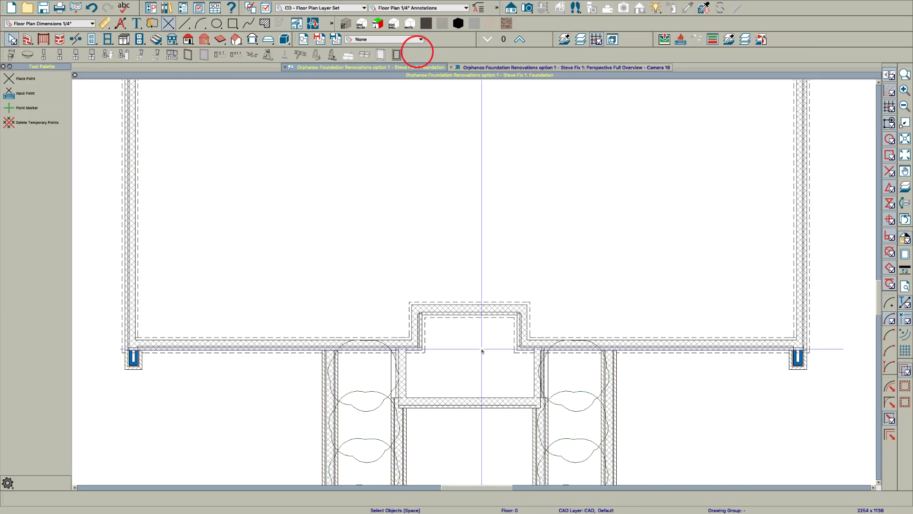
{"action": "left_click", "coordinate": [517, 41]}
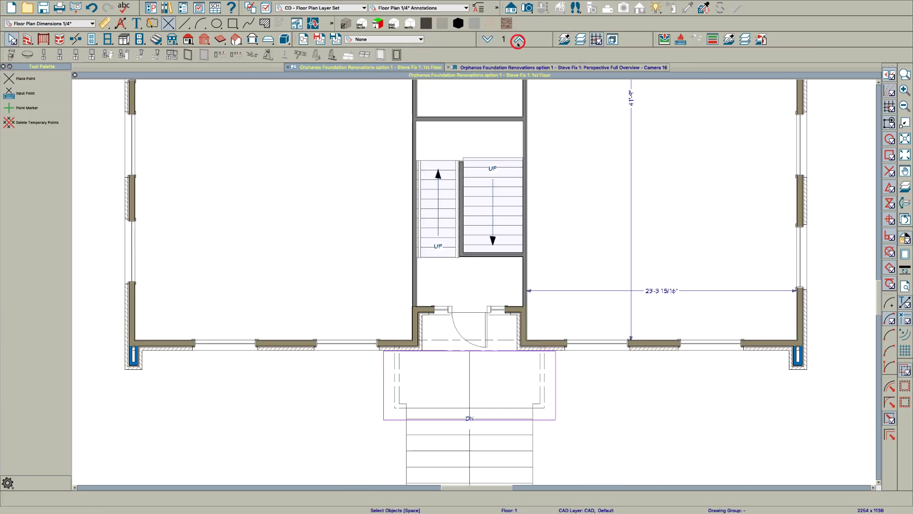
{"action": "left_click", "coordinate": [450, 380]}
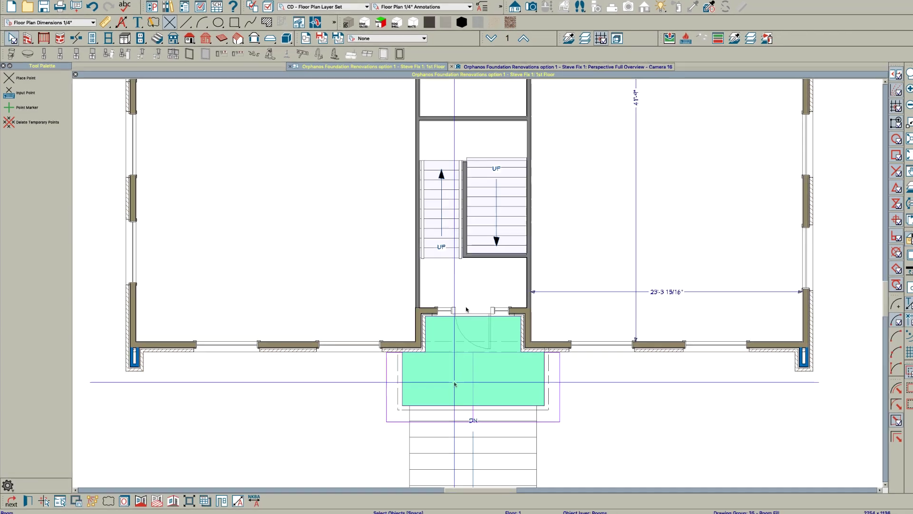
{"action": "double_click", "coordinate": [451, 381]}
{"action": "left_click", "coordinate": [154, 257]}
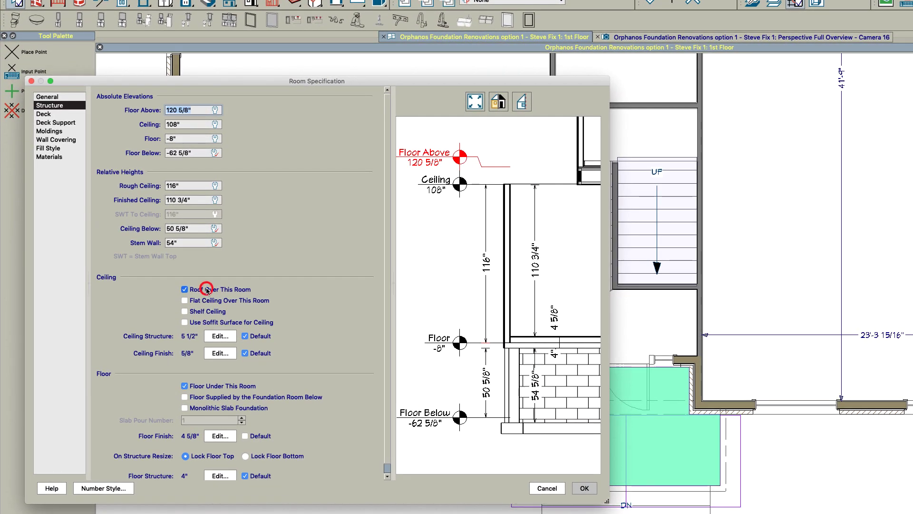
{"action": "left_click", "coordinate": [580, 488]}
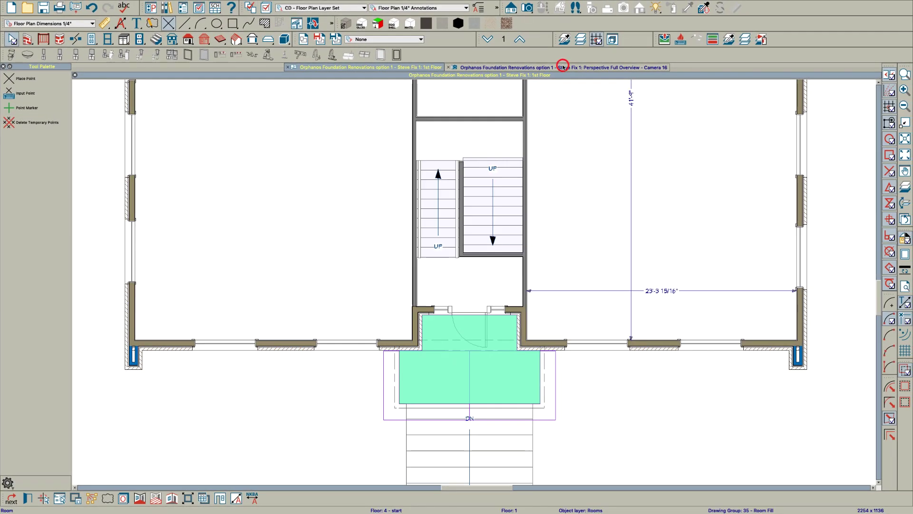
{"action": "left_click", "coordinate": [563, 68]}
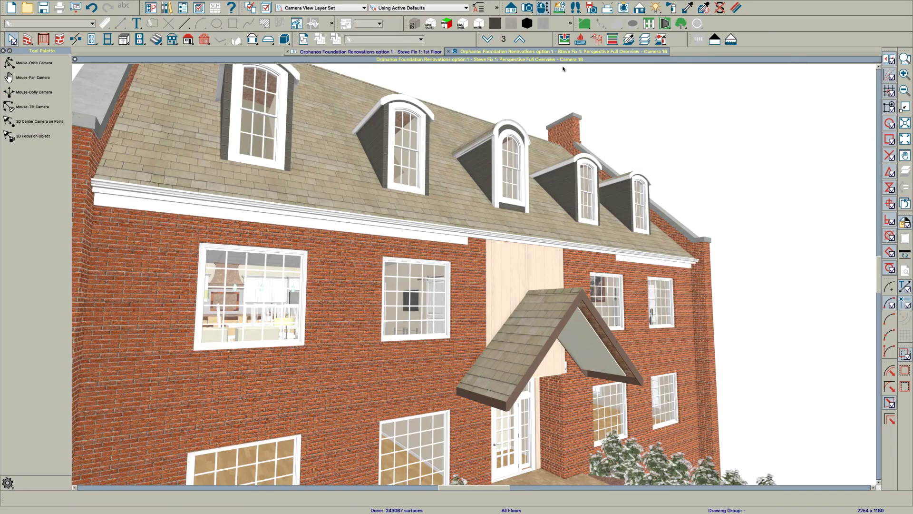
{"action": "left_click_drag", "start_coordinate": [510, 269], "coordinate": [426, 277]}
{"action": "left_click_drag", "start_coordinate": [487, 266], "coordinate": [519, 322]}
{"action": "key", "text": "space"}
{"action": "left_click", "coordinate": [507, 318]}
{"action": "key", "text": "Escape"}
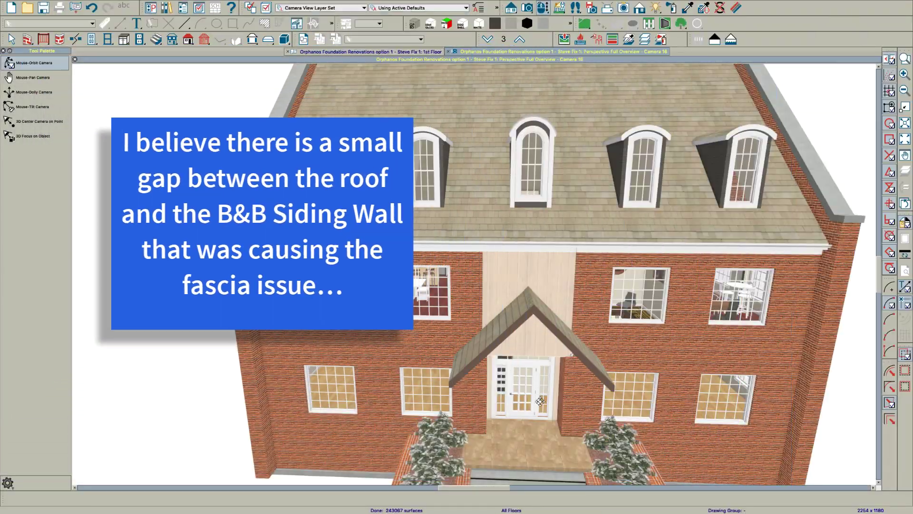
From the perspective view, give the entry porch room Roof Over This Room and Use Soffit Surface for Ceiling, and inspect the entry.
{"action": "mouse_move", "coordinate": [540, 401]}
{"action": "left_mouse_down"}
{"action": "mouse_move", "coordinate": [548, 368]}
{"action": "mouse_move", "coordinate": [540, 419]}
{"action": "left_mouse_up"}
{"action": "key", "text": "space"}
{"action": "left_click", "coordinate": [538, 439]}
{"action": "double_click", "coordinate": [538, 438]}
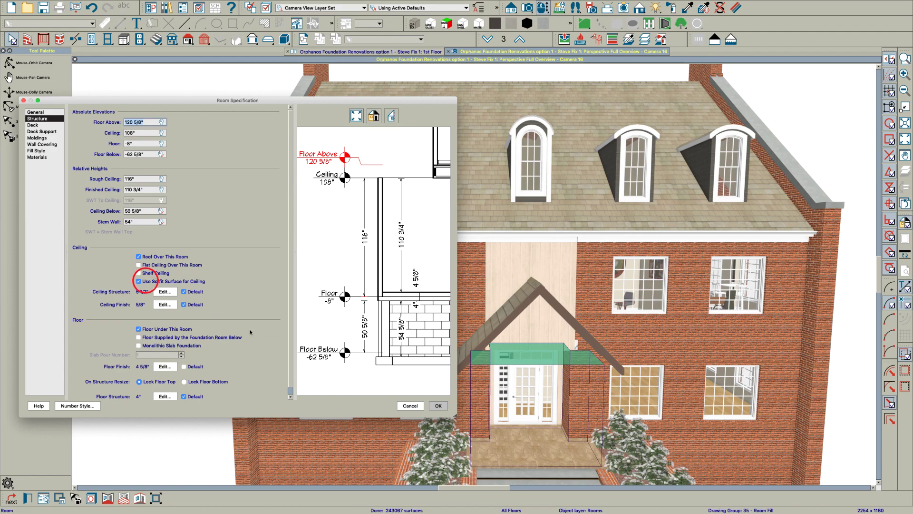
{"action": "left_click", "coordinate": [436, 405]}
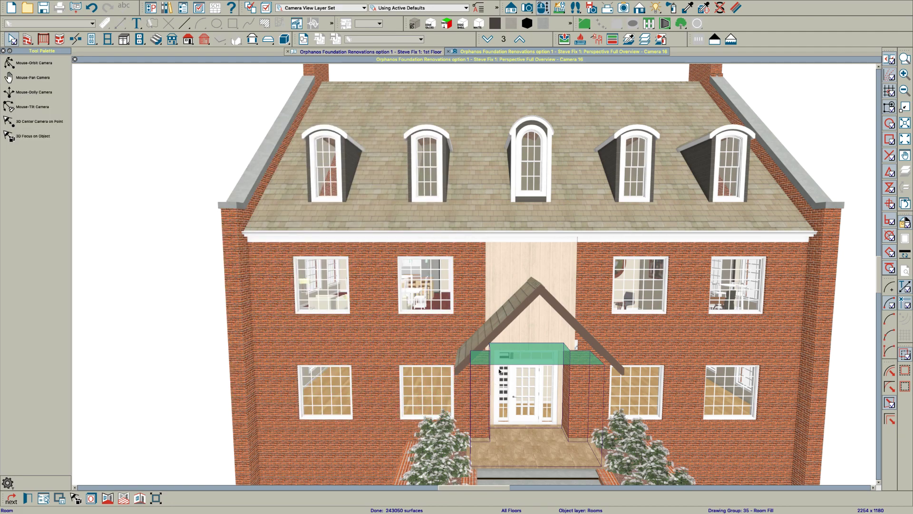
{"action": "key", "text": "o"}
{"action": "left_click_drag", "start_coordinate": [507, 350], "coordinate": [500, 280]}
{"action": "middle_click_drag", "start_coordinate": [501, 281], "coordinate": [455, 339]}
{"action": "left_click_drag", "start_coordinate": [425, 270], "coordinate": [455, 269]}
{"action": "key", "text": "space"}
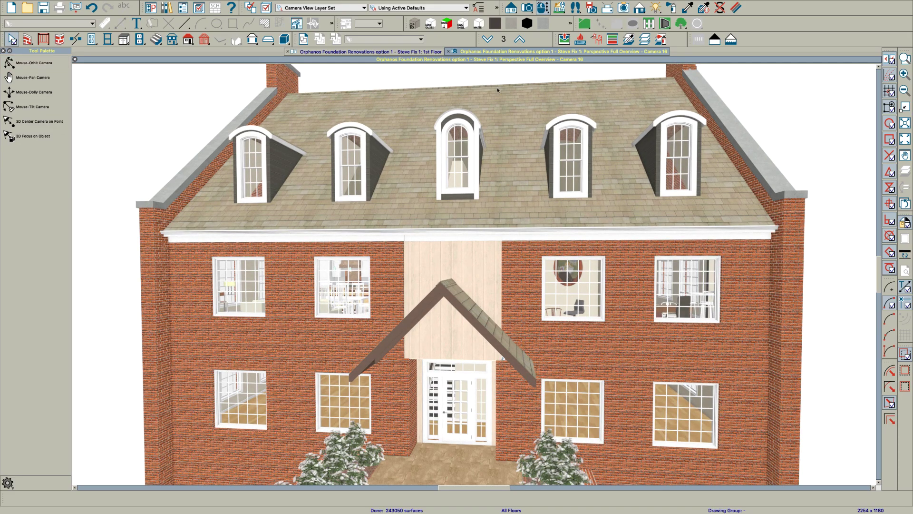
On the 2nd Floor plan, move the display of the main front roof plane to the floor above.
{"action": "left_click", "coordinate": [419, 52]}
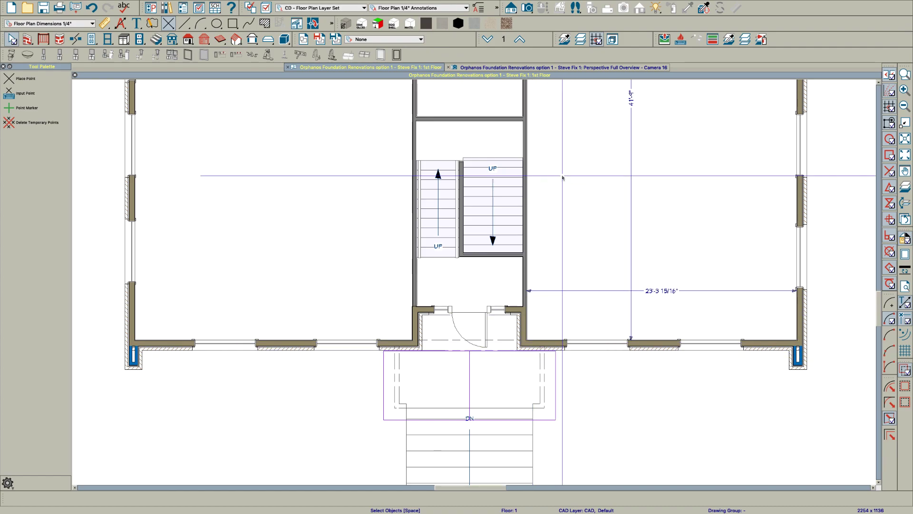
{"action": "left_click", "coordinate": [520, 40]}
{"action": "left_click", "coordinate": [511, 355]}
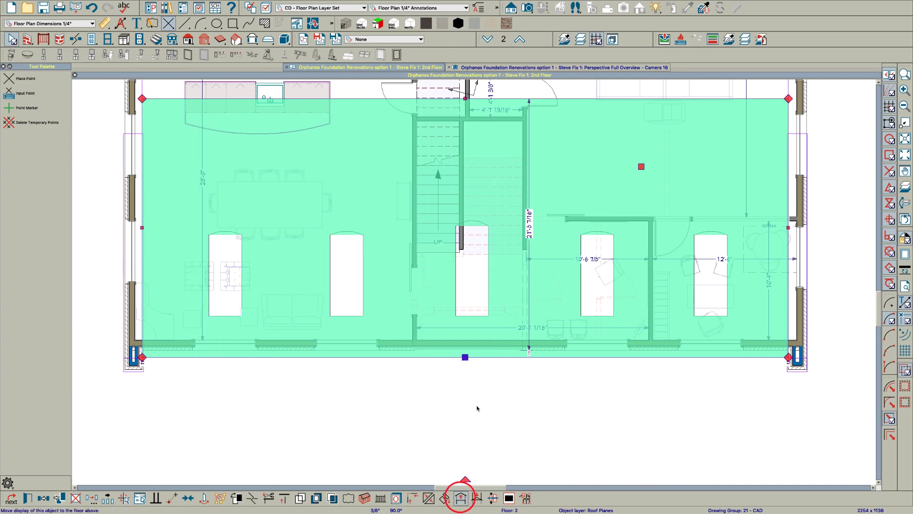
{"action": "left_click", "coordinate": [460, 498]}
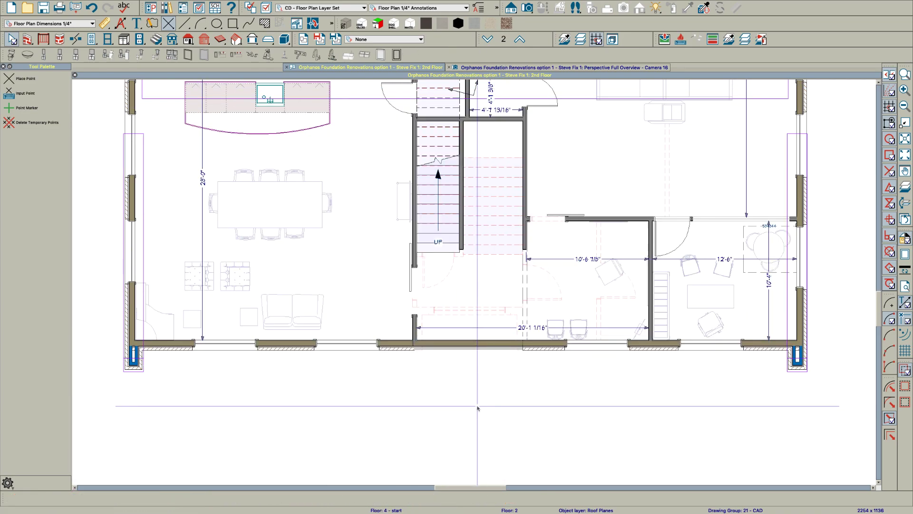
On the 3rd Floor plan, send the main front roof plane's display back to the floor below.
{"action": "left_click", "coordinate": [520, 40]}
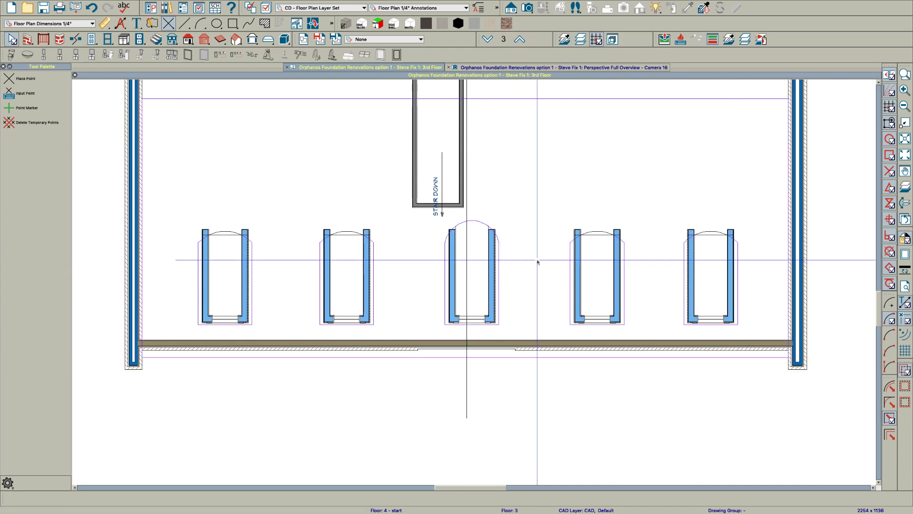
{"action": "left_click", "coordinate": [550, 357]}
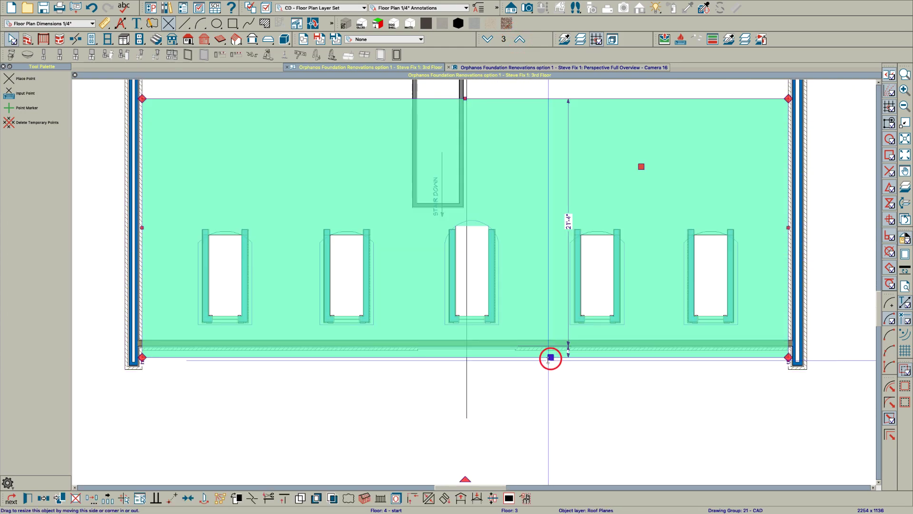
{"action": "left_click", "coordinate": [477, 498]}
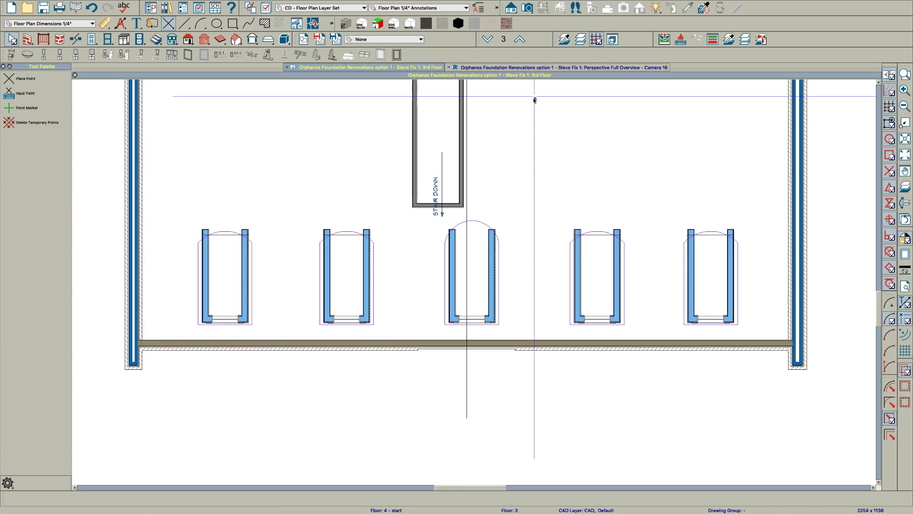
Return to the 2nd Floor plan and move the main front roof plane's display up to the 3rd floor.
{"action": "left_click", "coordinate": [487, 39]}
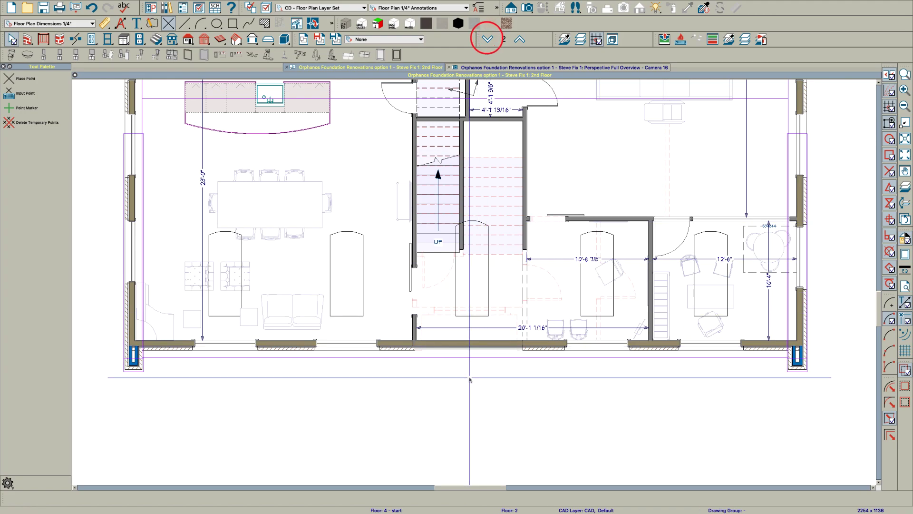
{"action": "left_click", "coordinate": [469, 359]}
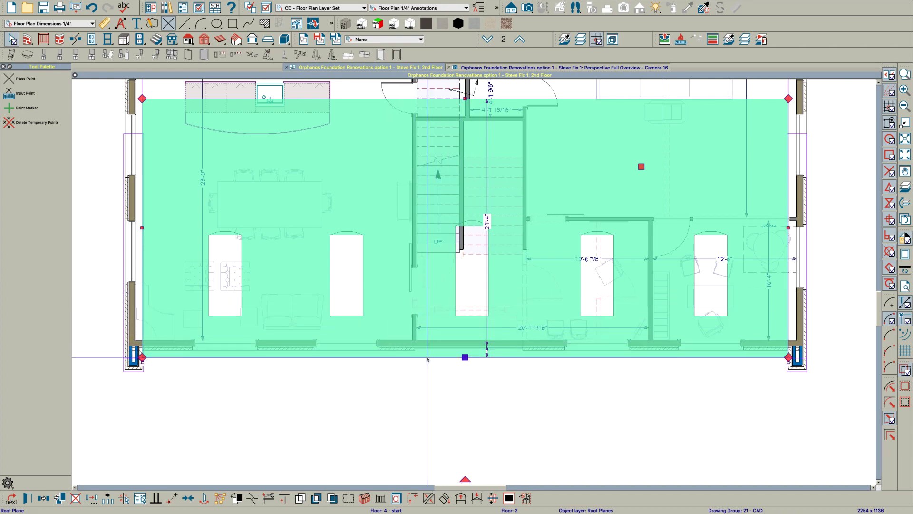
{"action": "left_click", "coordinate": [461, 497]}
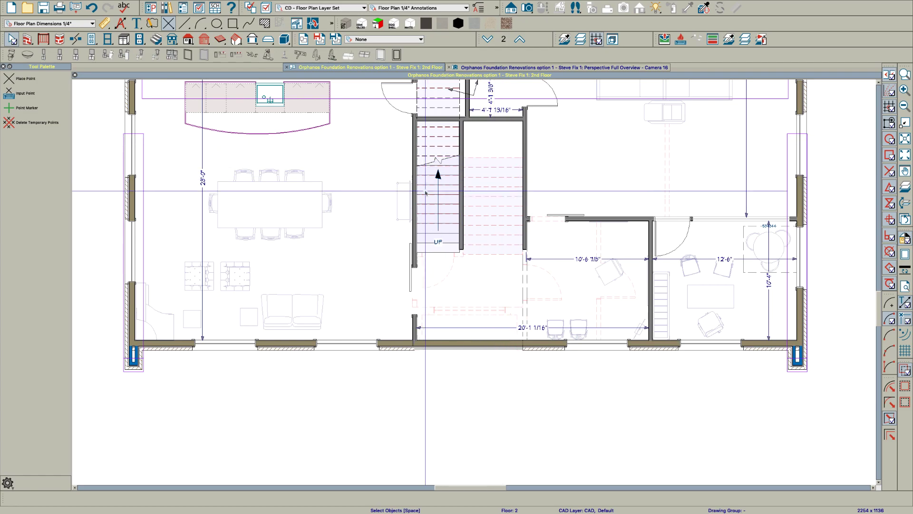
Bring the full 2nd Floor plan, including the rear of the building, into view.
{"action": "scroll", "coordinate": [448, 297], "scroll_direction": "down", "scroll_amount": 3}
{"action": "scroll", "coordinate": [468, 116], "scroll_direction": "up", "scroll_amount": 1}
{"action": "middle_click_drag", "start_coordinate": [469, 116], "coordinate": [458, 170]}
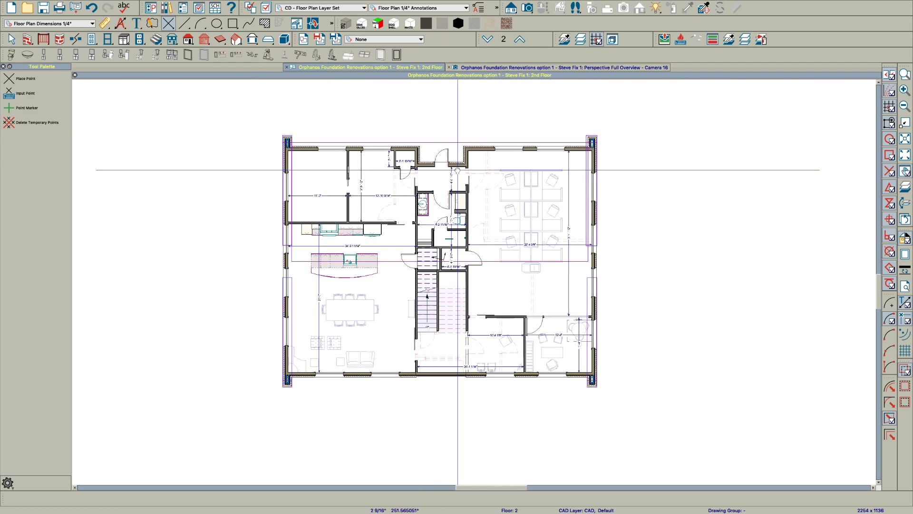